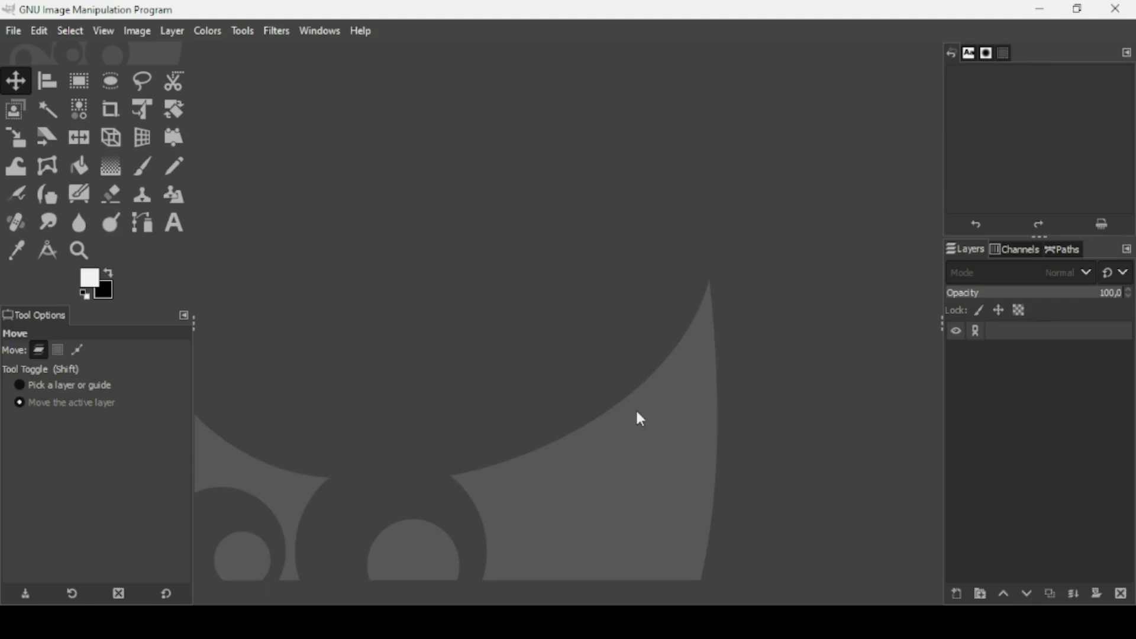
# Step: Create a new 1920×1080 px image from File > New
pyautogui.click(14, 36)
pyautogui.click(20, 52)
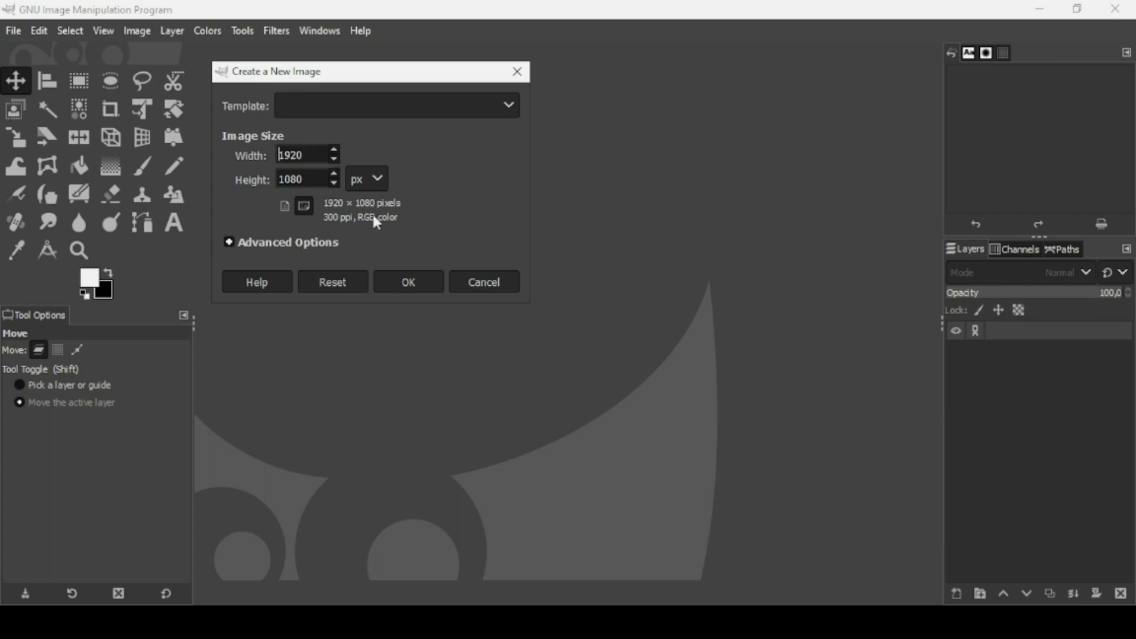
pyautogui.click(423, 287)
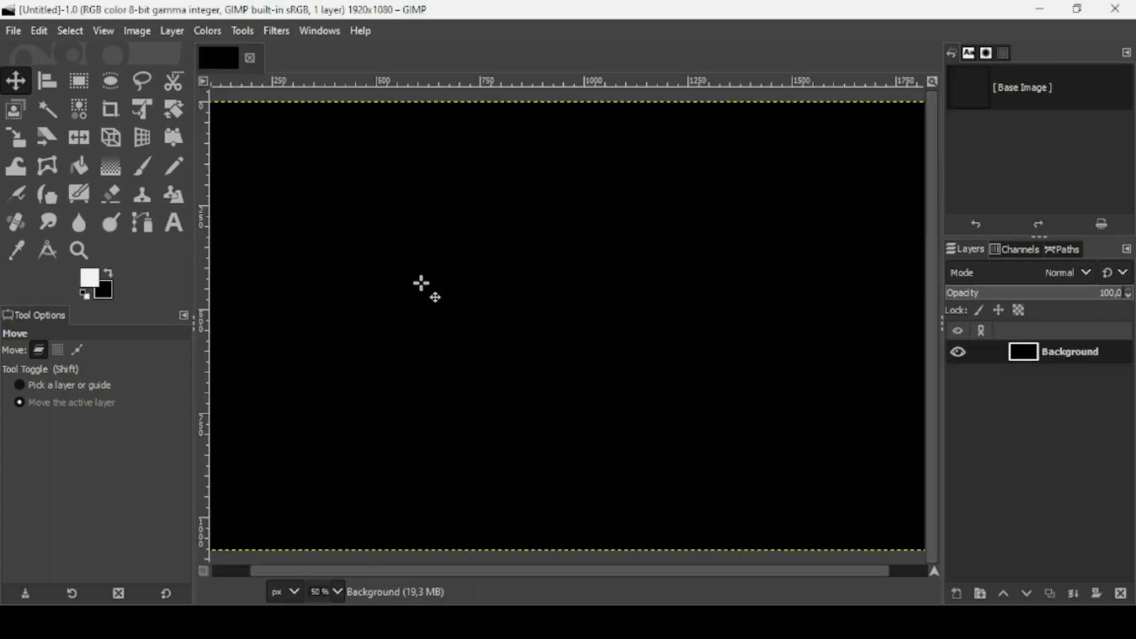
# Step: Fit the image in view and set the background colour to light grey (bebebe)
pyautogui.press('-')
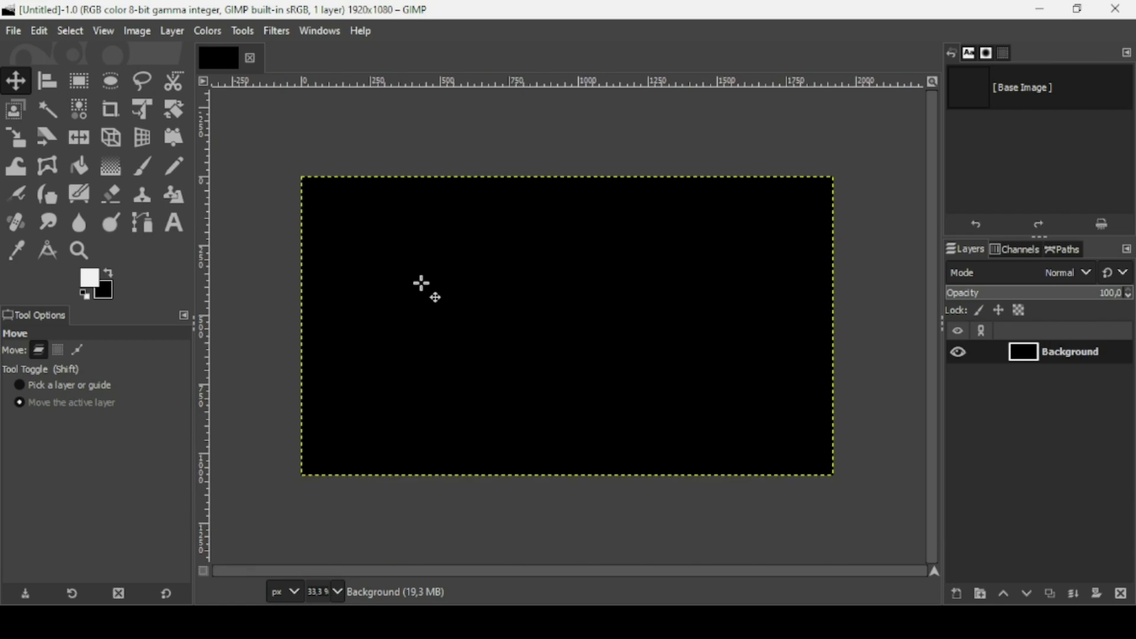
pyautogui.click(106, 289)
pyautogui.moveTo(44, 161); pyautogui.dragTo(12, 155)
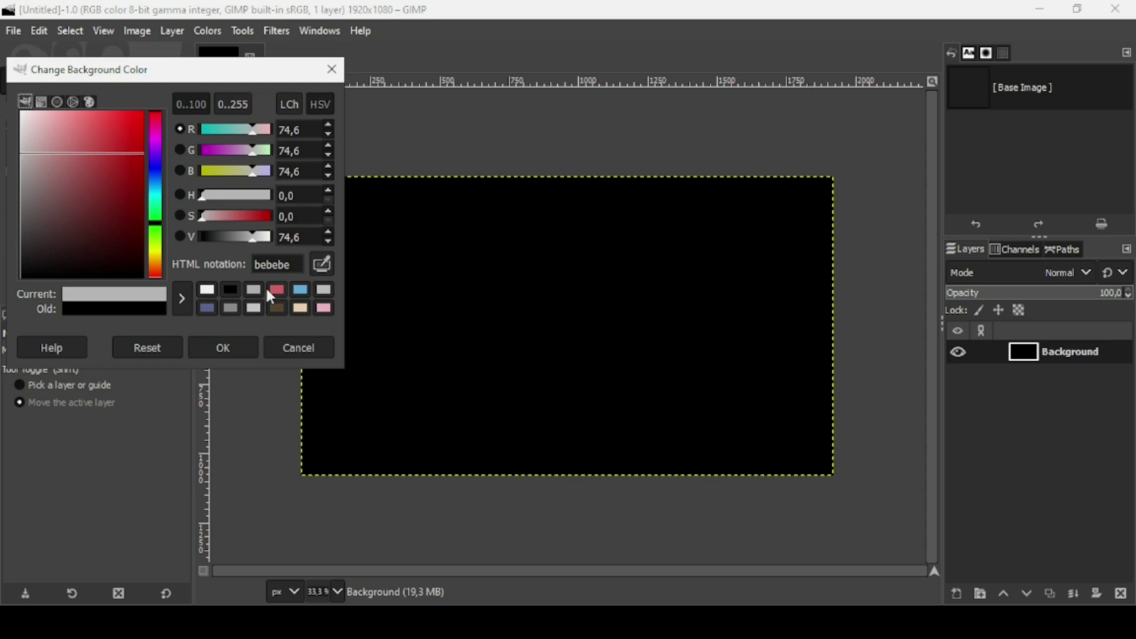
pyautogui.click(239, 340)
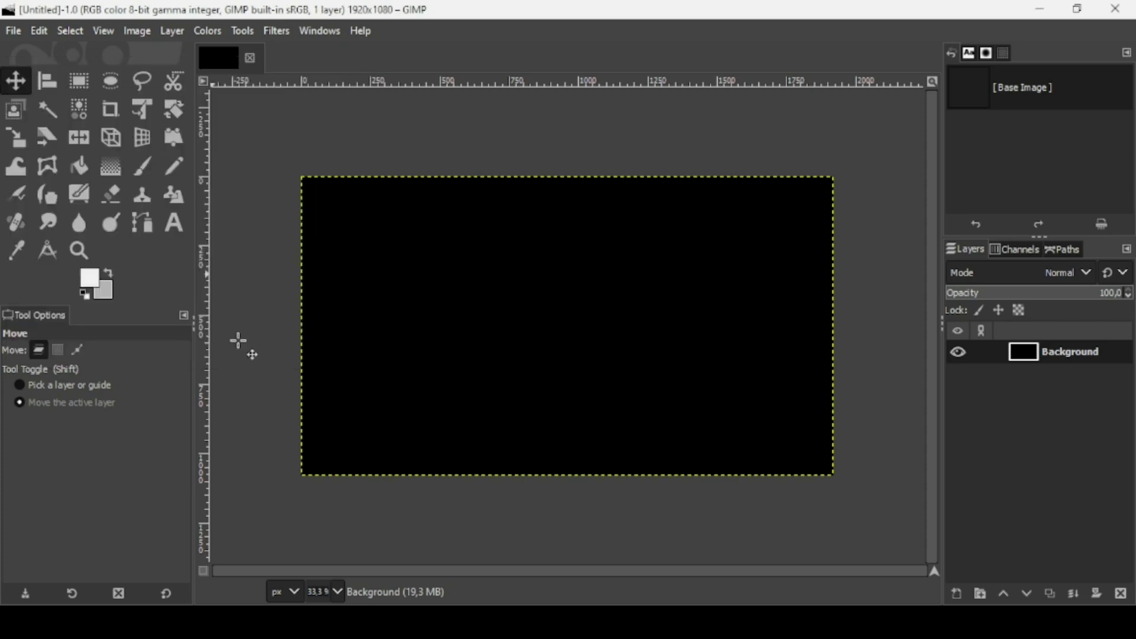
# Step: Draw a radial white-to-grey gradient from the canvas centre, then drop in the hand photo as a layer
pyautogui.click(107, 167)
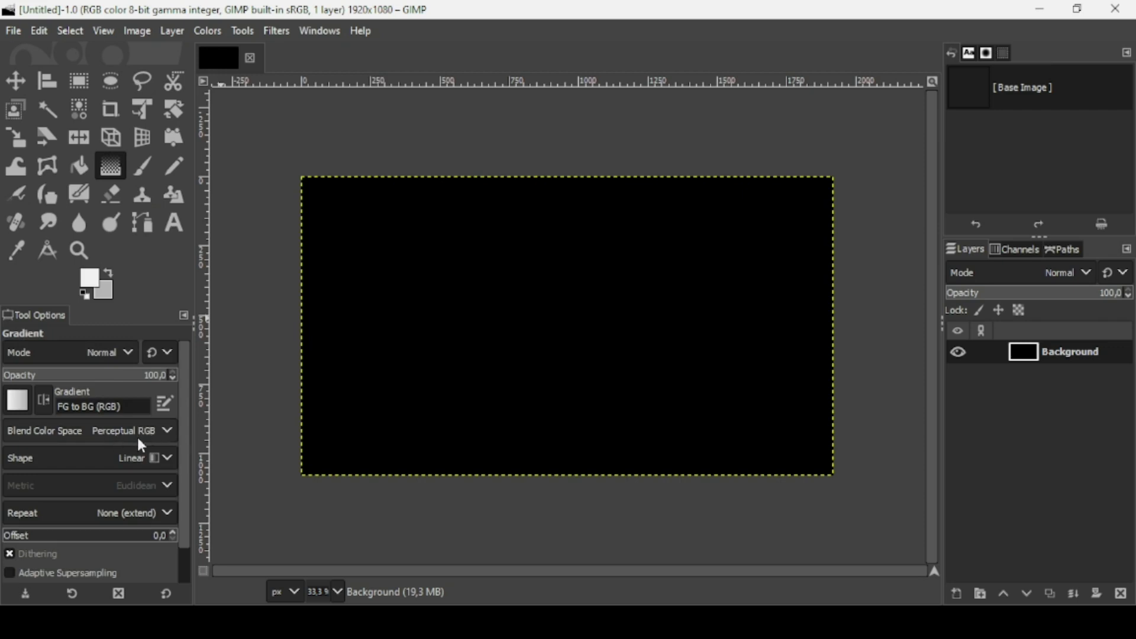
pyautogui.click(162, 461)
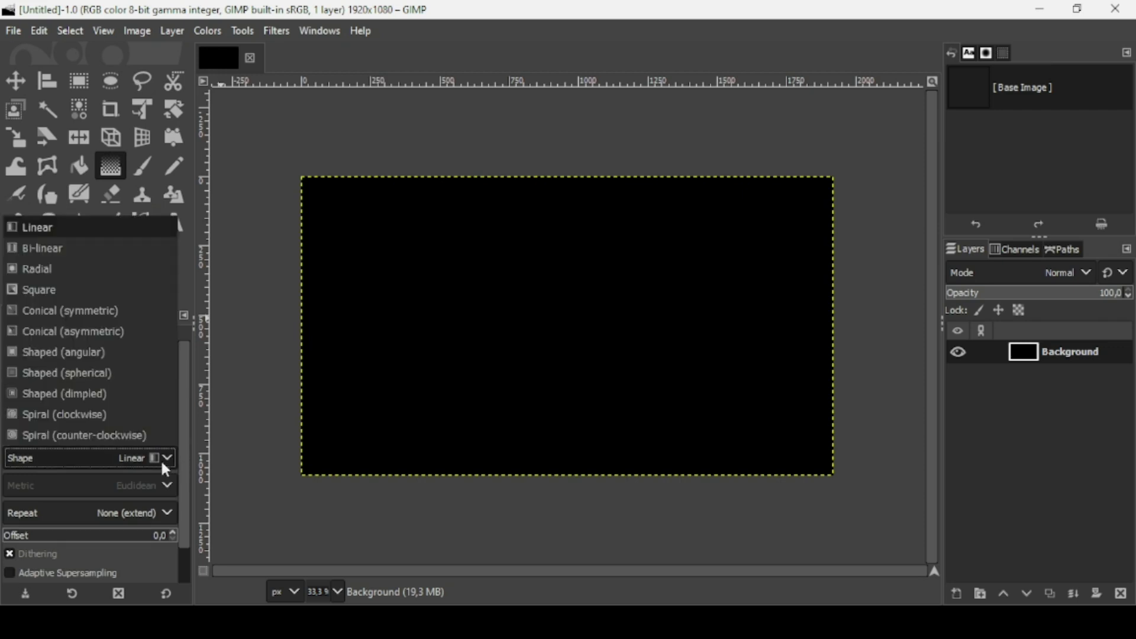
pyautogui.click(105, 273)
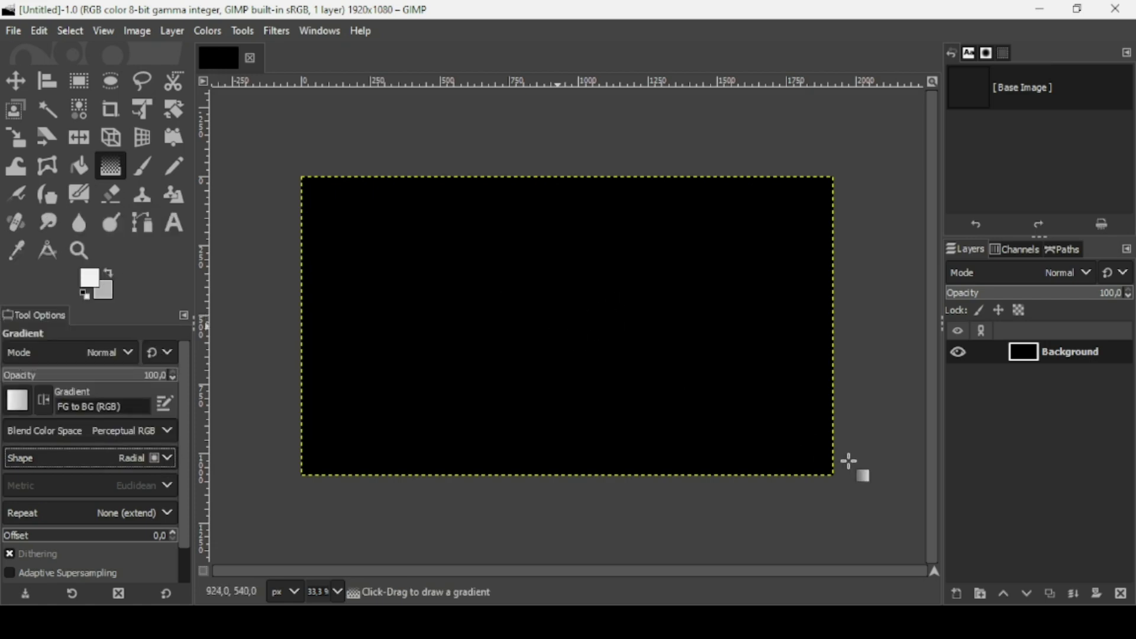
pyautogui.moveTo(558, 326)
pyautogui.mouseDown()
pyautogui.moveTo(832, 473)
pyautogui.moveTo(680, 384)
pyautogui.moveTo(702, 405)
pyautogui.moveTo(766, 426)
pyautogui.mouseUp()
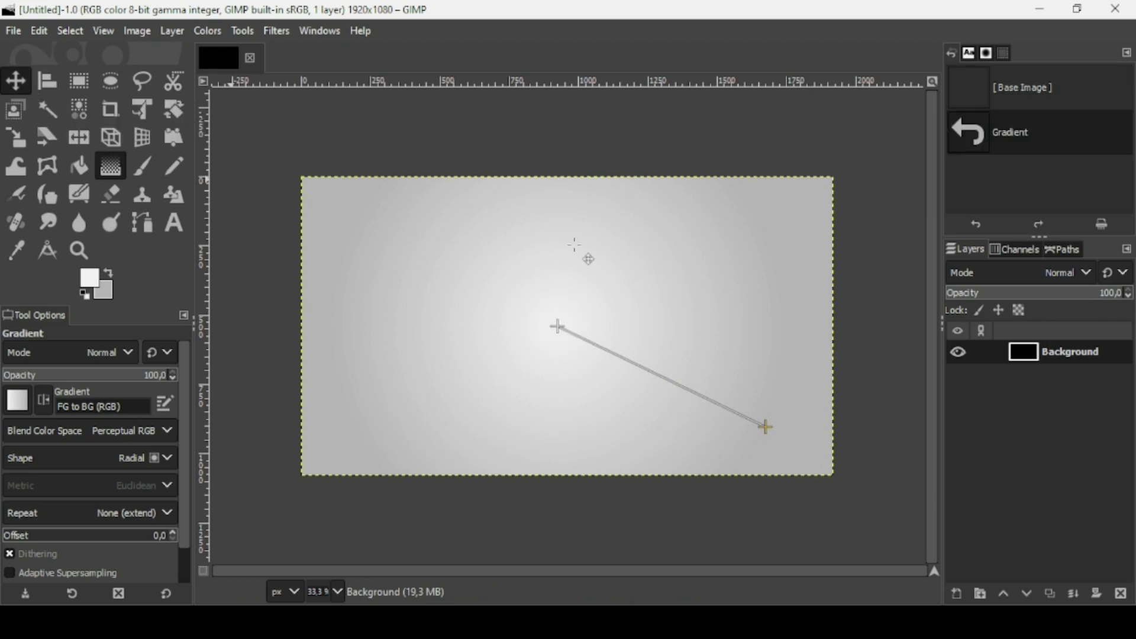
pyautogui.press('m')
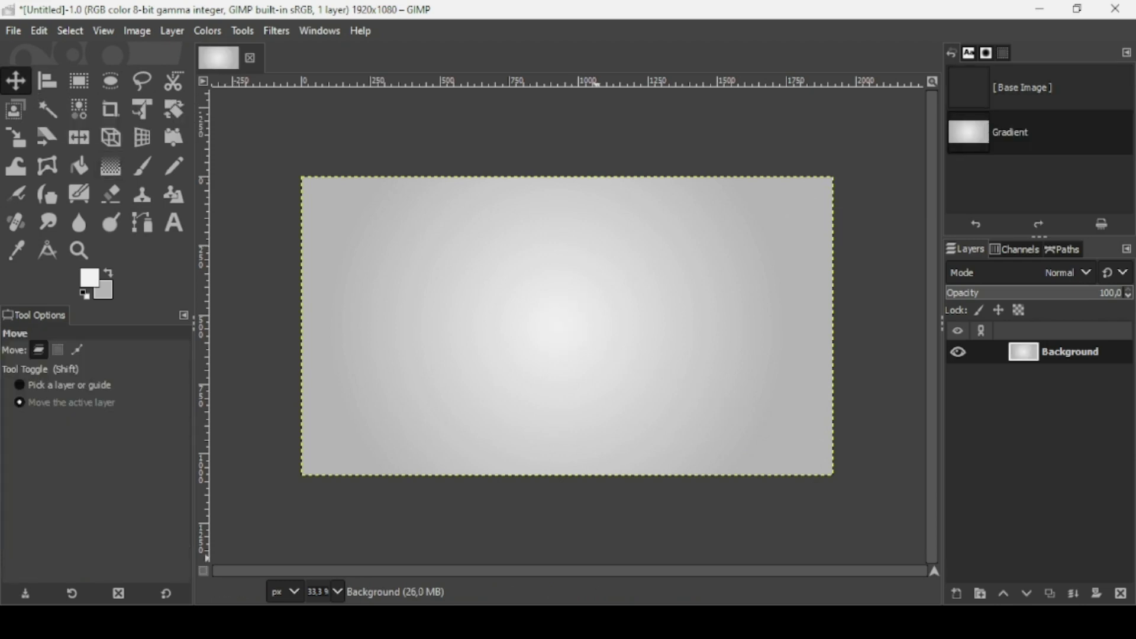
pyautogui.hotkey('alt', 'Tab')
pyautogui.moveTo(312, 254); pyautogui.dragTo(545, 8)
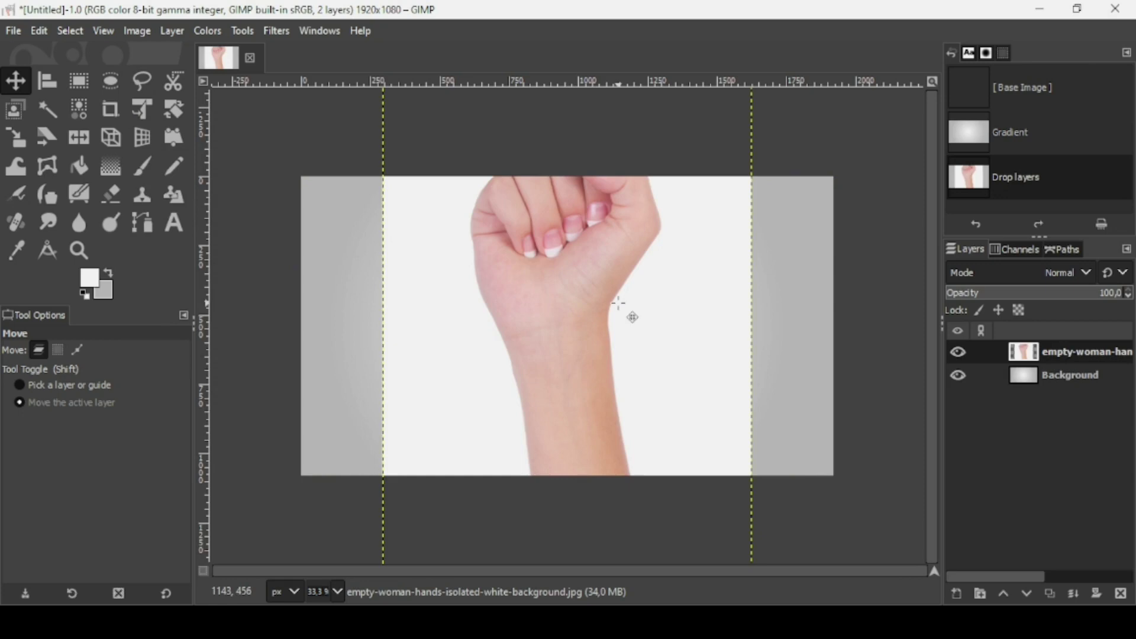
# Step: Rotate the hand layer 90° clockwise, then flip it vertically
pyautogui.click(181, 37)
pyautogui.moveTo(226, 256)
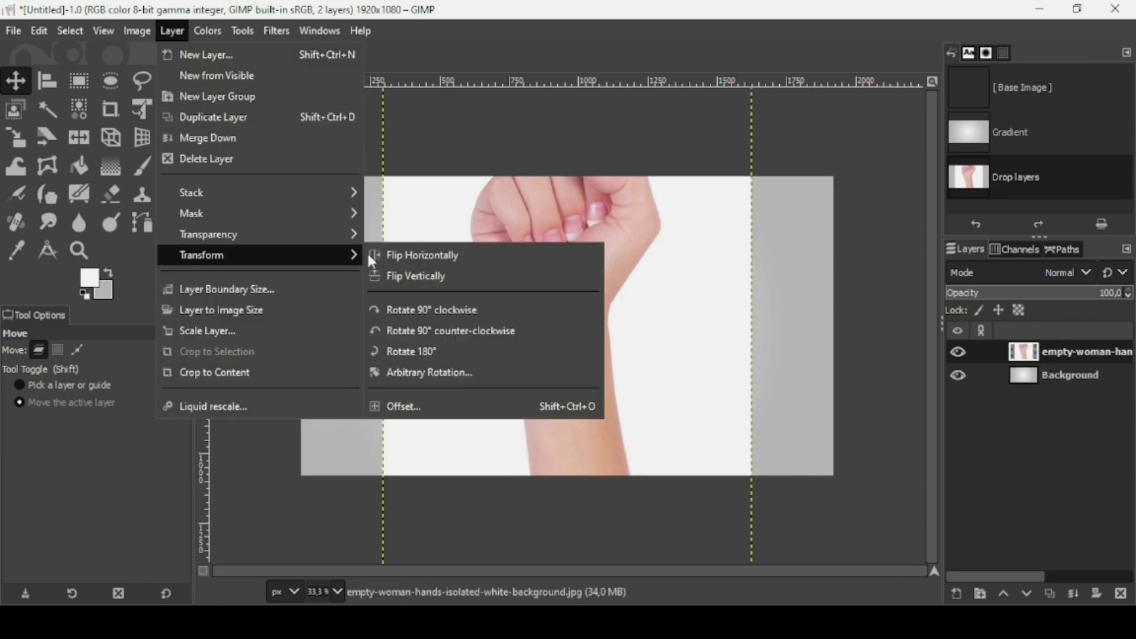
pyautogui.click(456, 311)
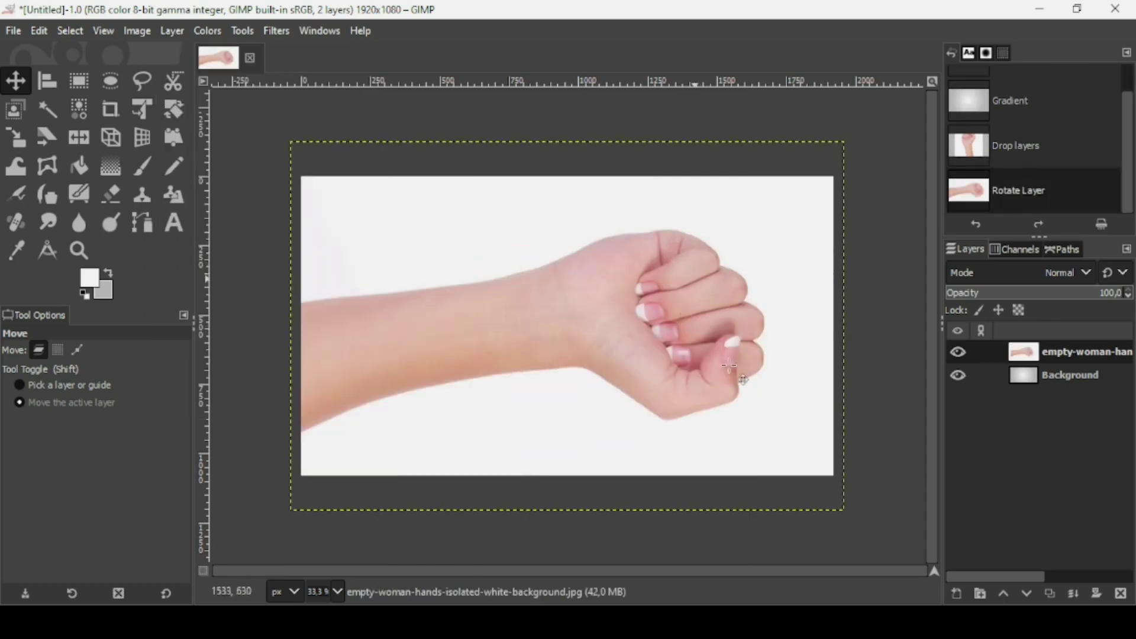
pyautogui.click(86, 144)
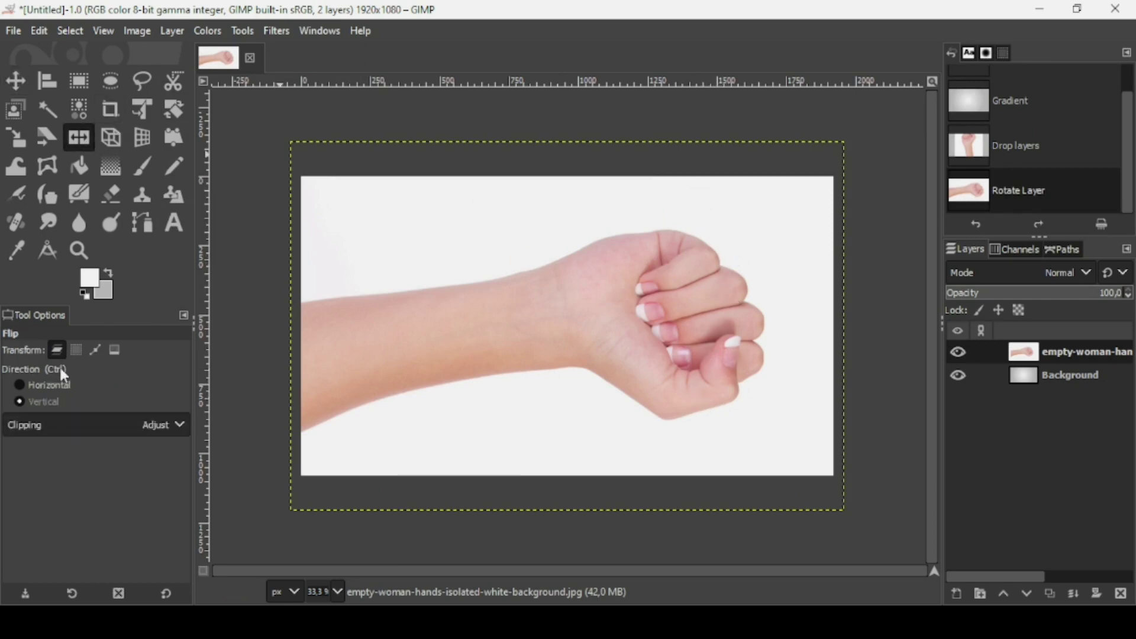
pyautogui.click(632, 348)
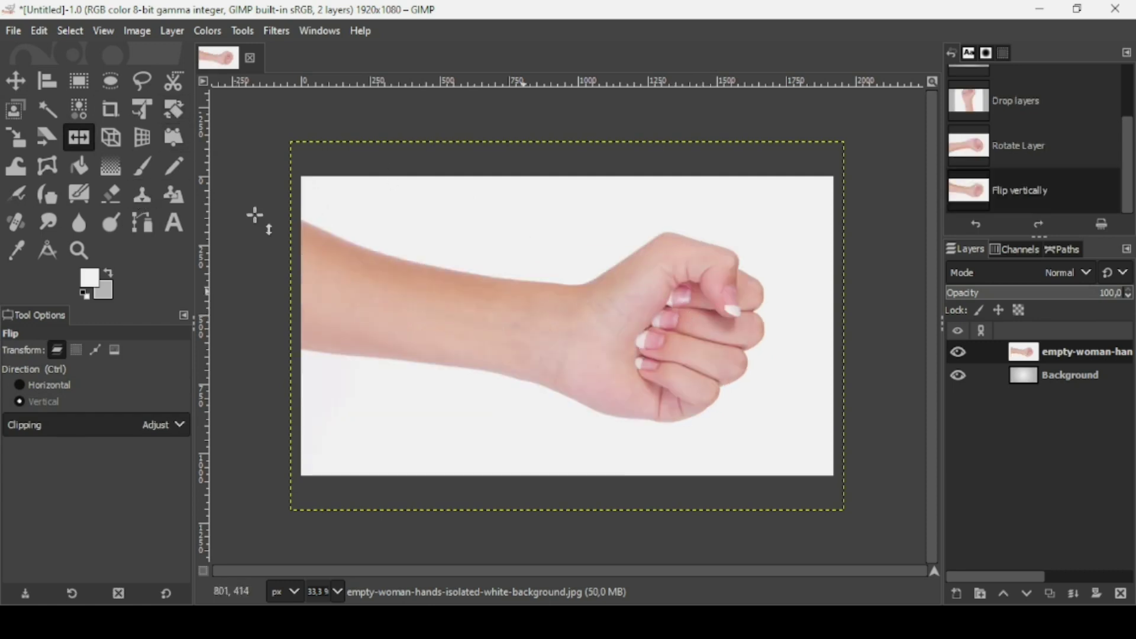
# Step: Rotate the hand layer by -7.67° to level the arm
pyautogui.click(179, 118)
pyautogui.click(569, 356)
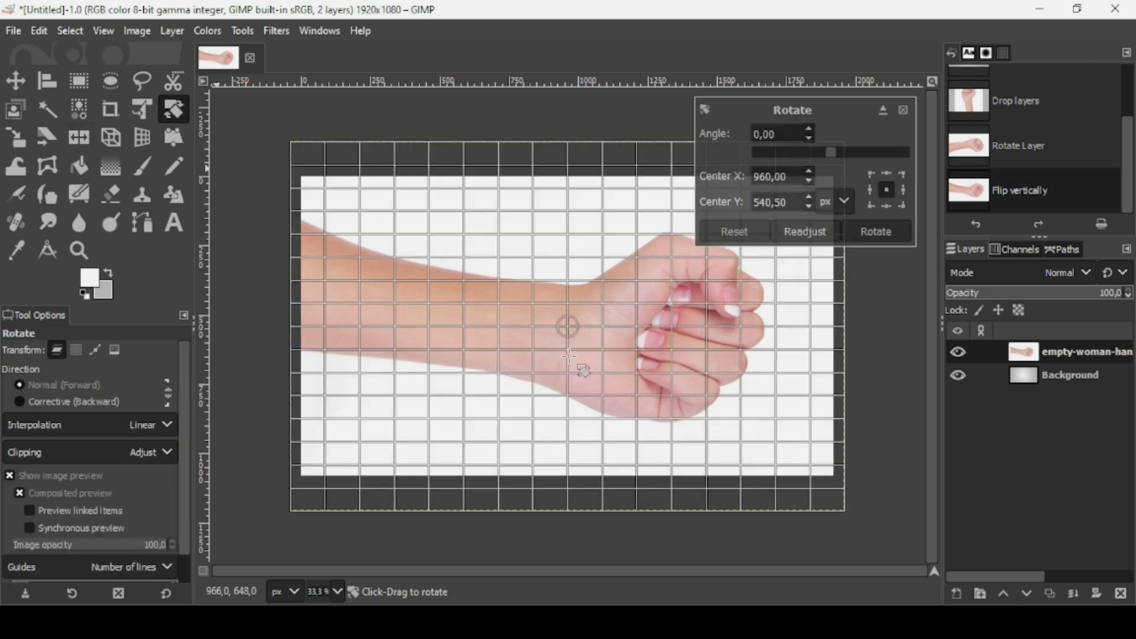
pyautogui.moveTo(374, 334)
pyautogui.mouseDown()
pyautogui.moveTo(373, 355)
pyautogui.moveTo(374, 332)
pyautogui.mouseUp()
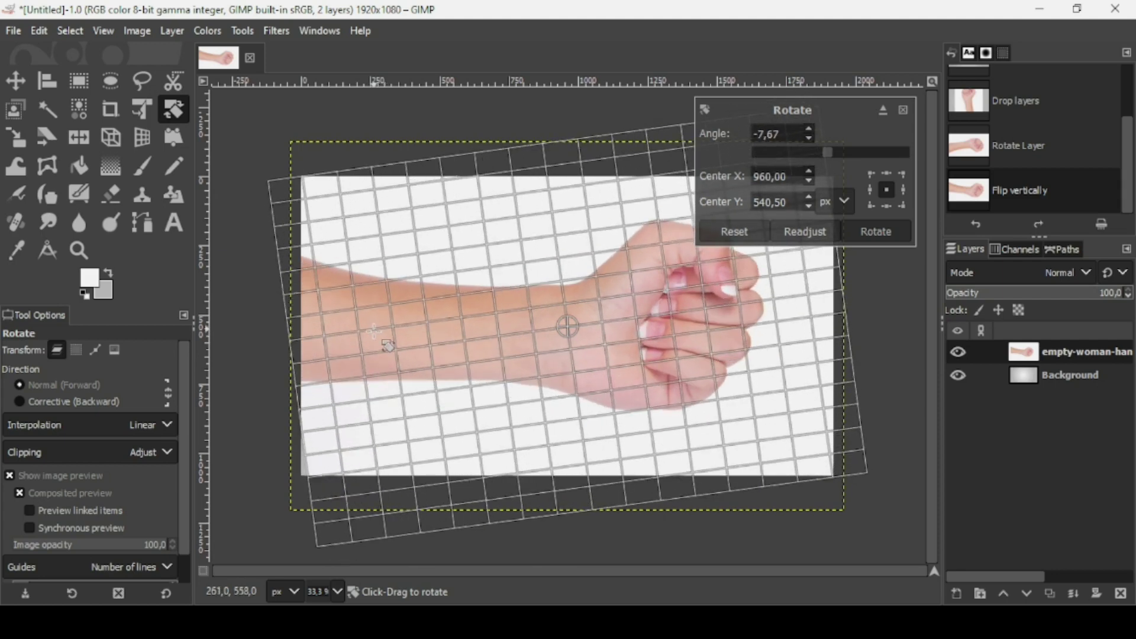
pyautogui.click(874, 235)
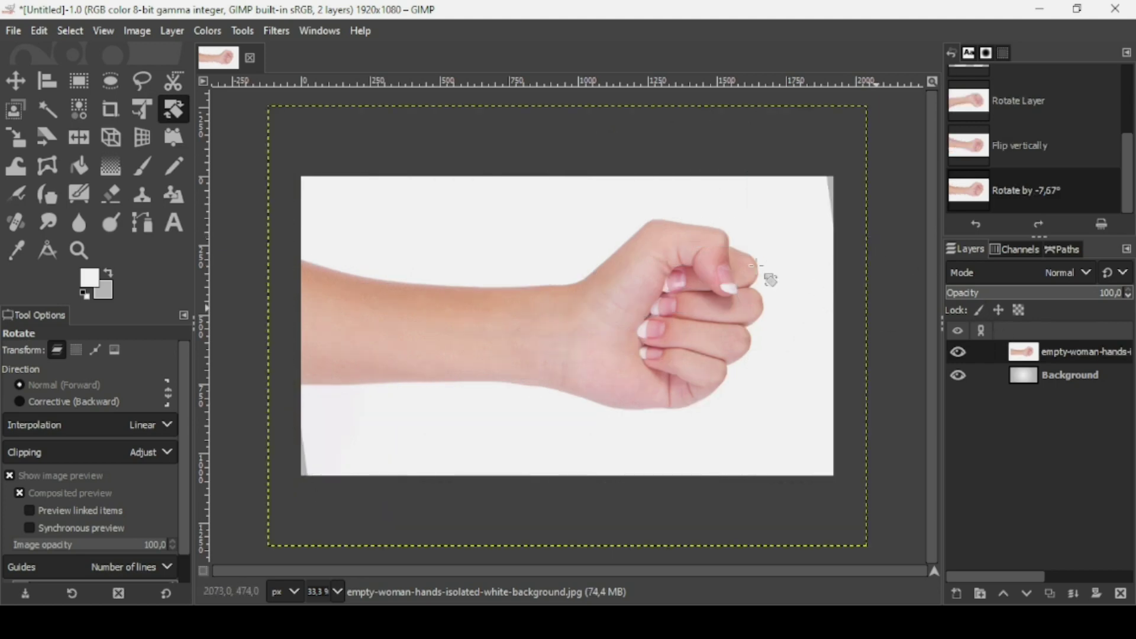
# Step: Resize the hand layer to the full 1920×1080 image size
pyautogui.rightClick(1026, 357)
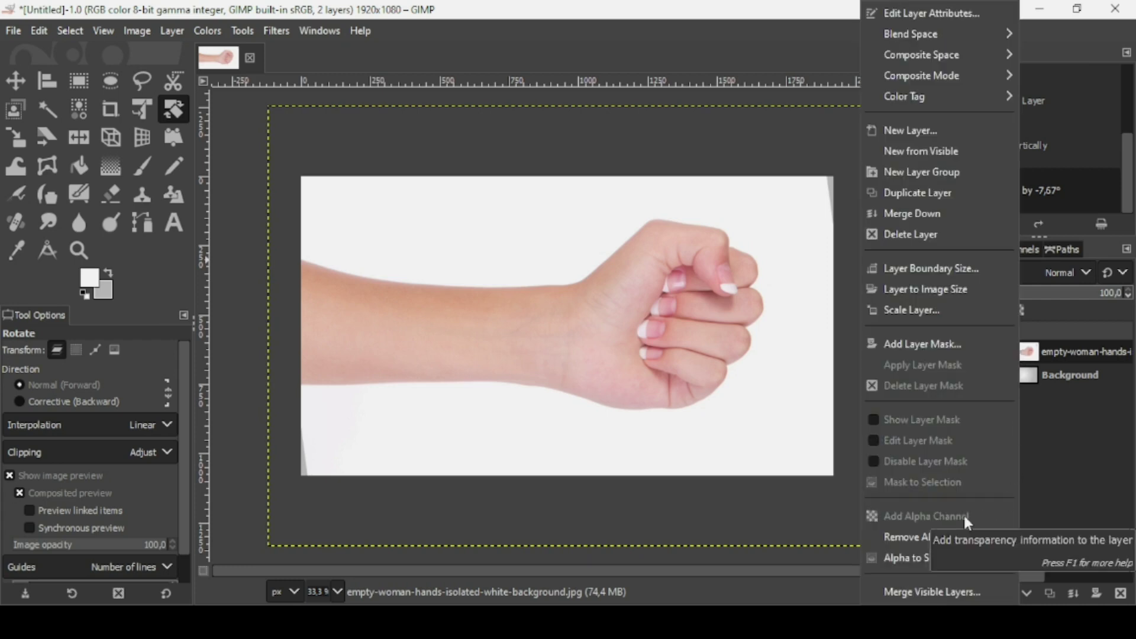
pyautogui.click(953, 288)
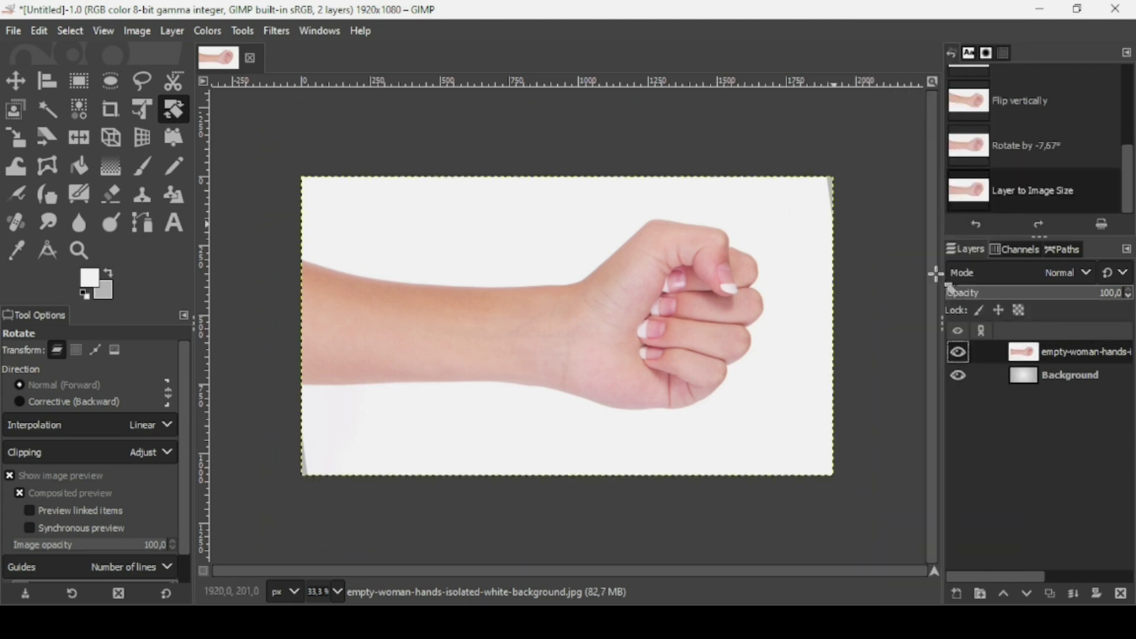
pyautogui.click(52, 107)
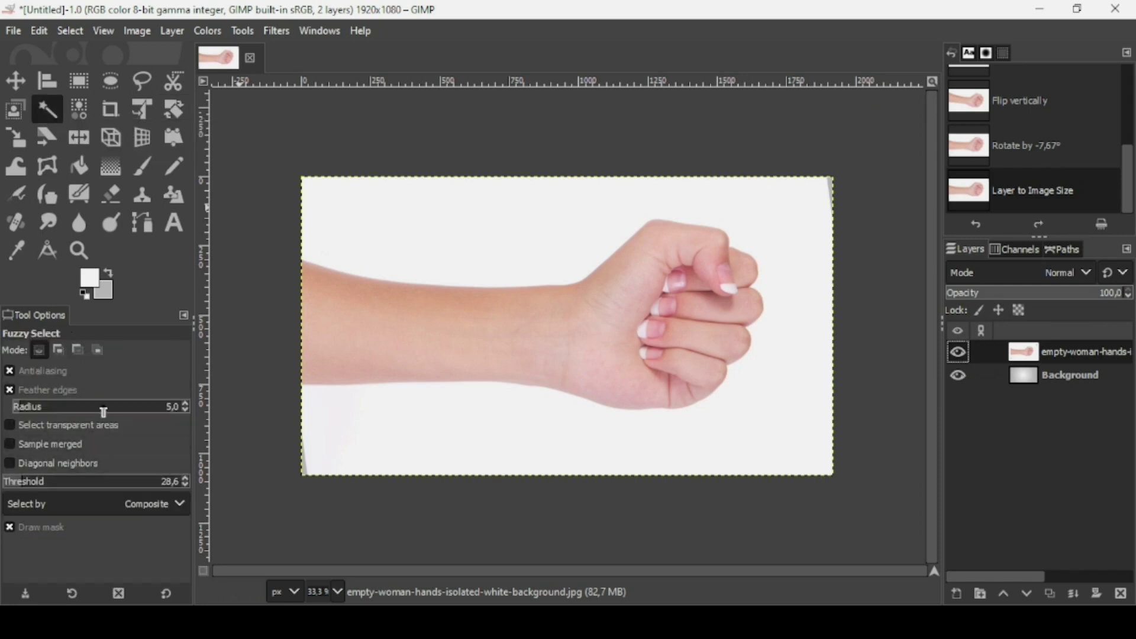
# Step: Select the white backdrop around the hand without feathering and delete it
pyautogui.click(65, 387)
pyautogui.click(512, 239)
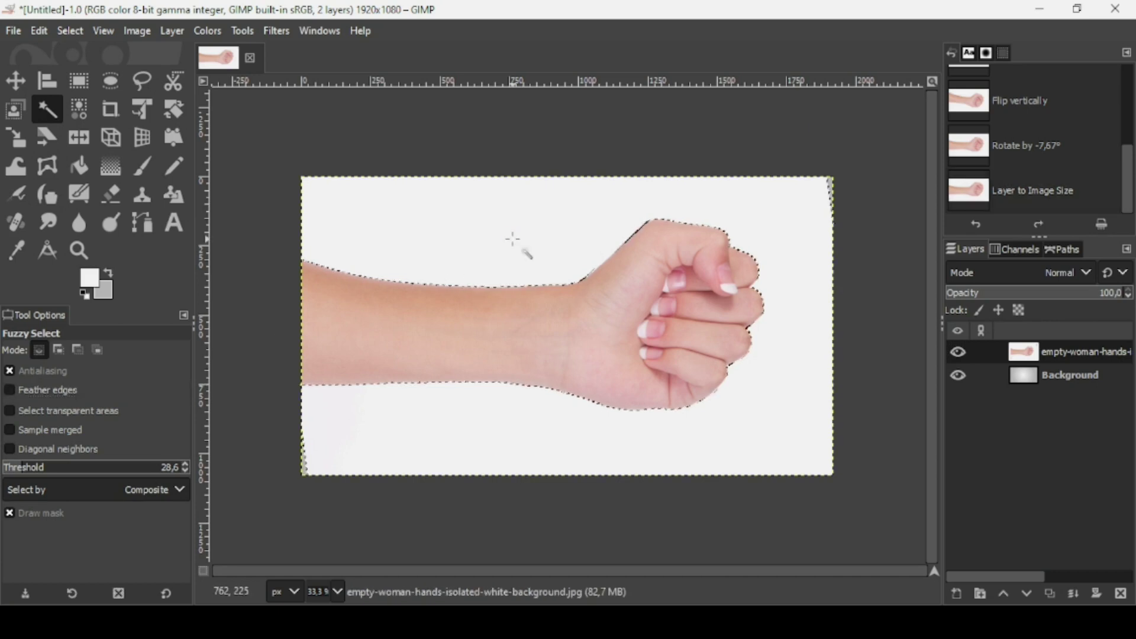
pyautogui.click(519, 240)
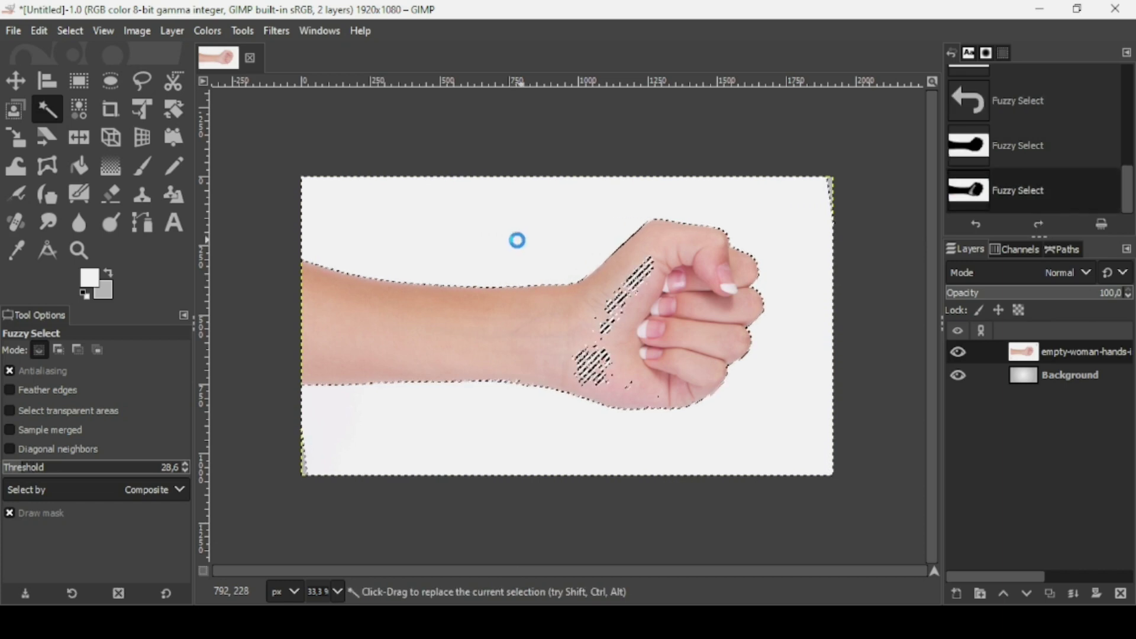
pyautogui.click(518, 240)
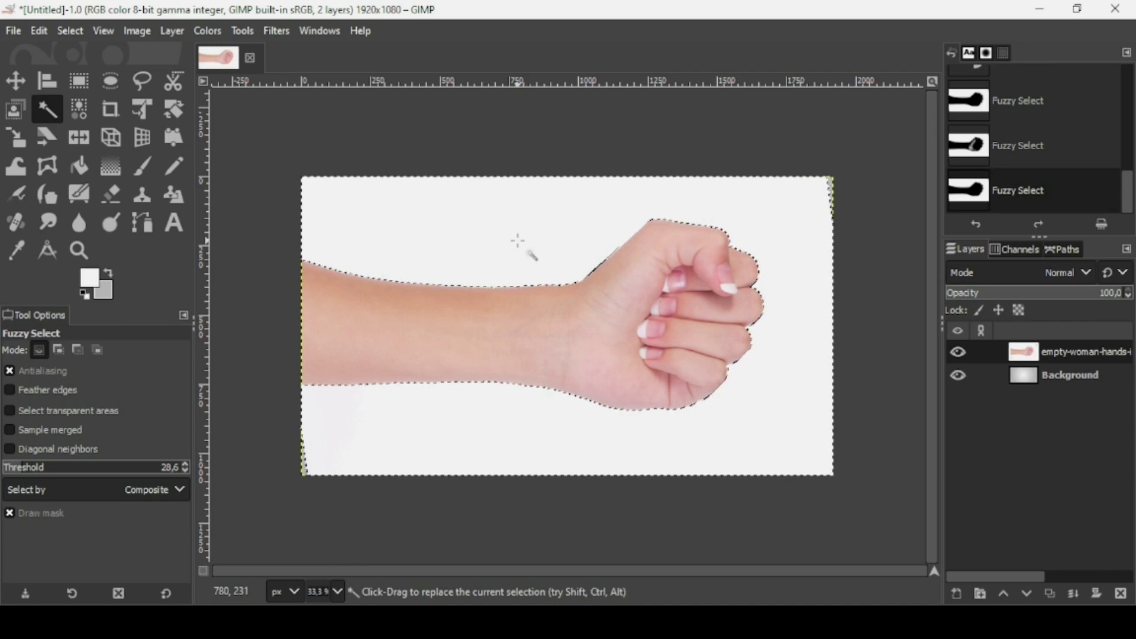
pyautogui.press('Delete')
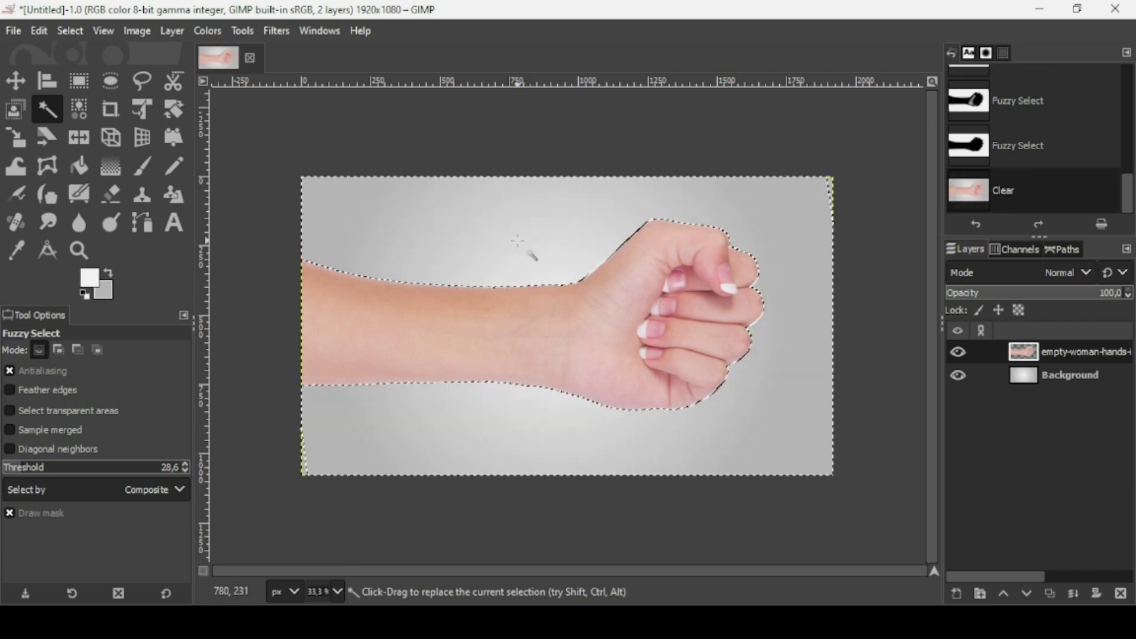
# Step: Clear the selection and bring up the folder with the source photos
pyautogui.click(79, 34)
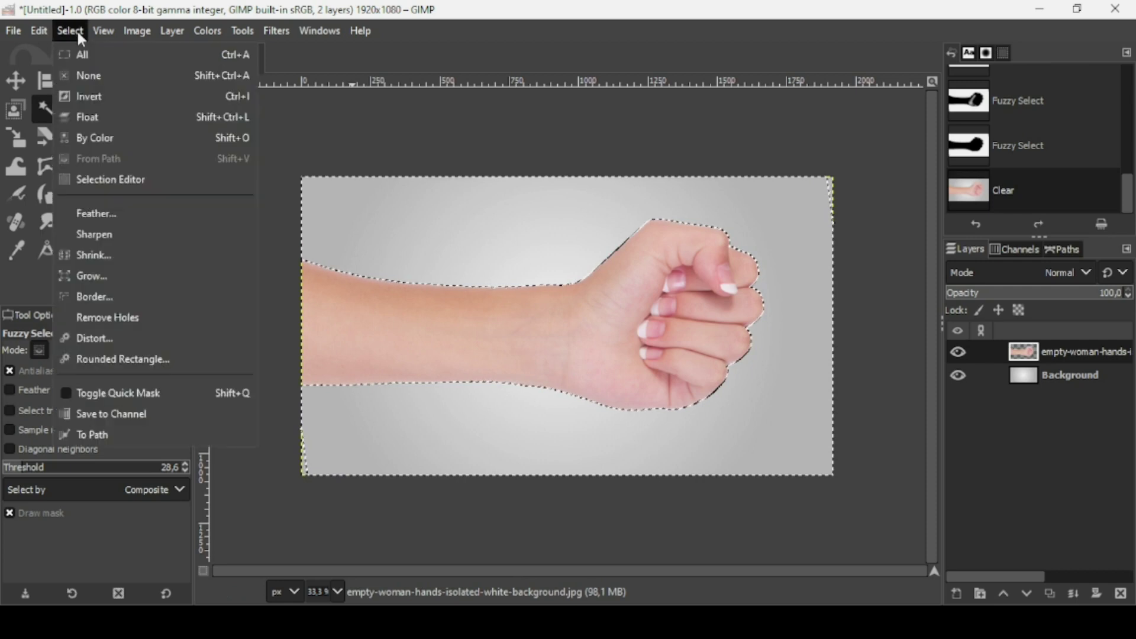
pyautogui.click(90, 75)
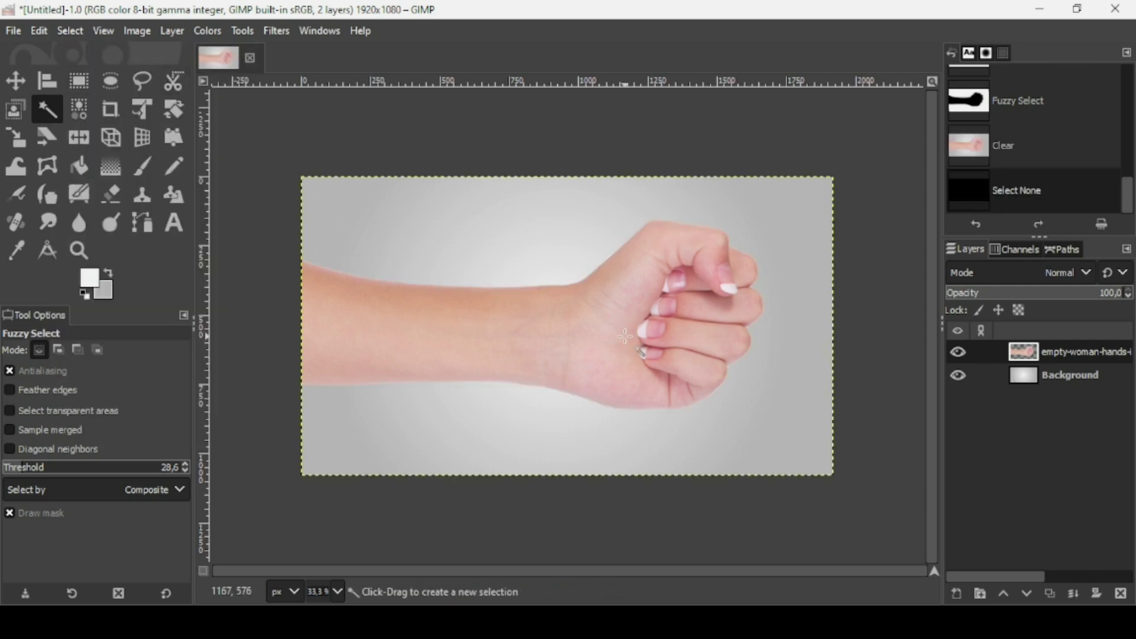
pyautogui.hotkey('alt', 'Tab')
# Step: Add the woman's profile photo as a layer at about 47% opacity
pyautogui.moveTo(418, 278); pyautogui.dragTo(524, 107)
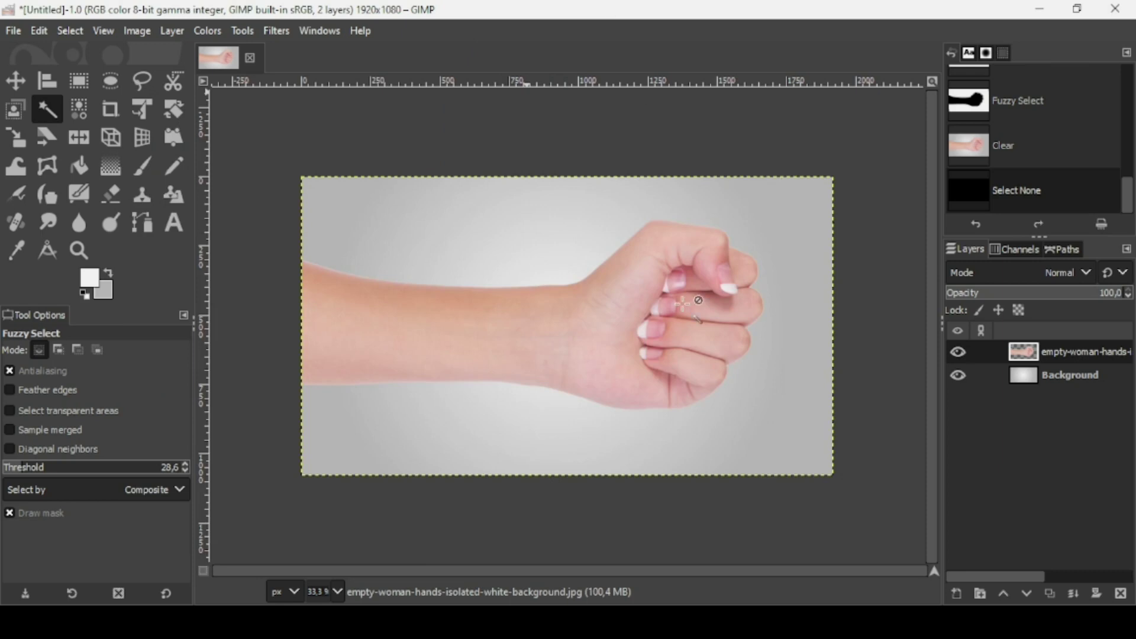
pyautogui.click(1047, 294)
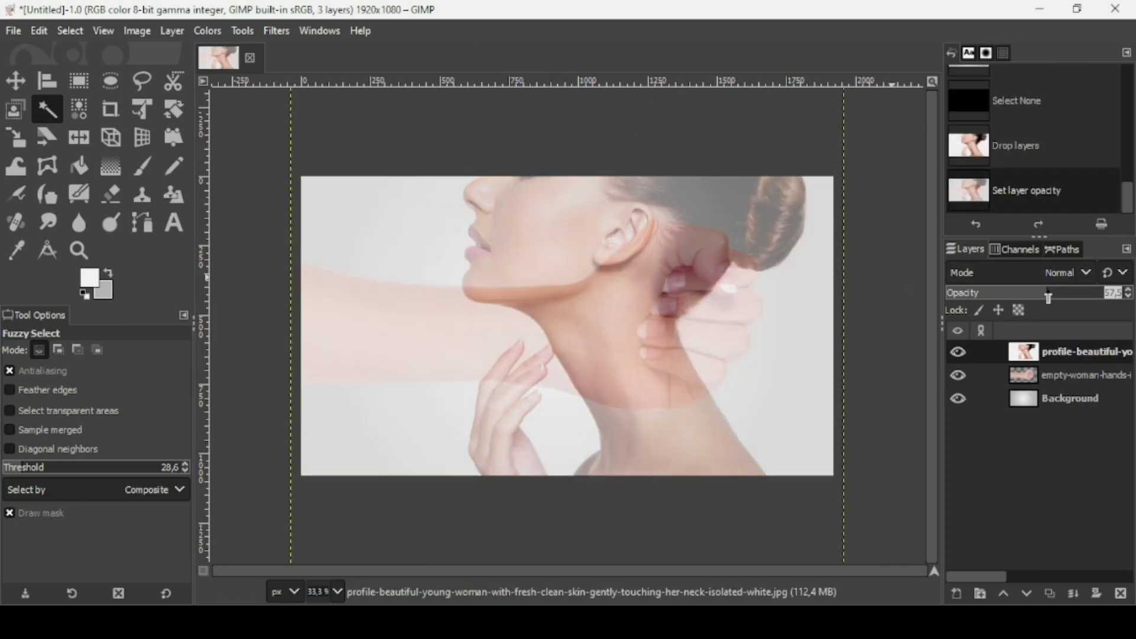
pyautogui.click(1030, 294)
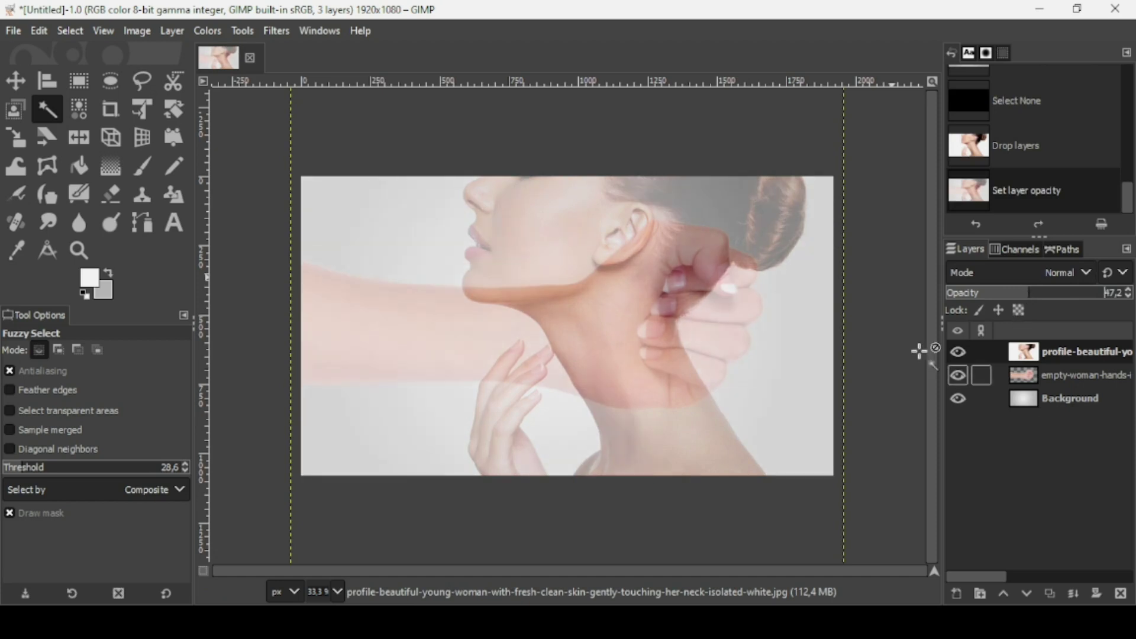
# Step: Move the profile layer so her face sits over the fist
pyautogui.click(16, 81)
pyautogui.moveTo(661, 290); pyautogui.dragTo(677, 379)
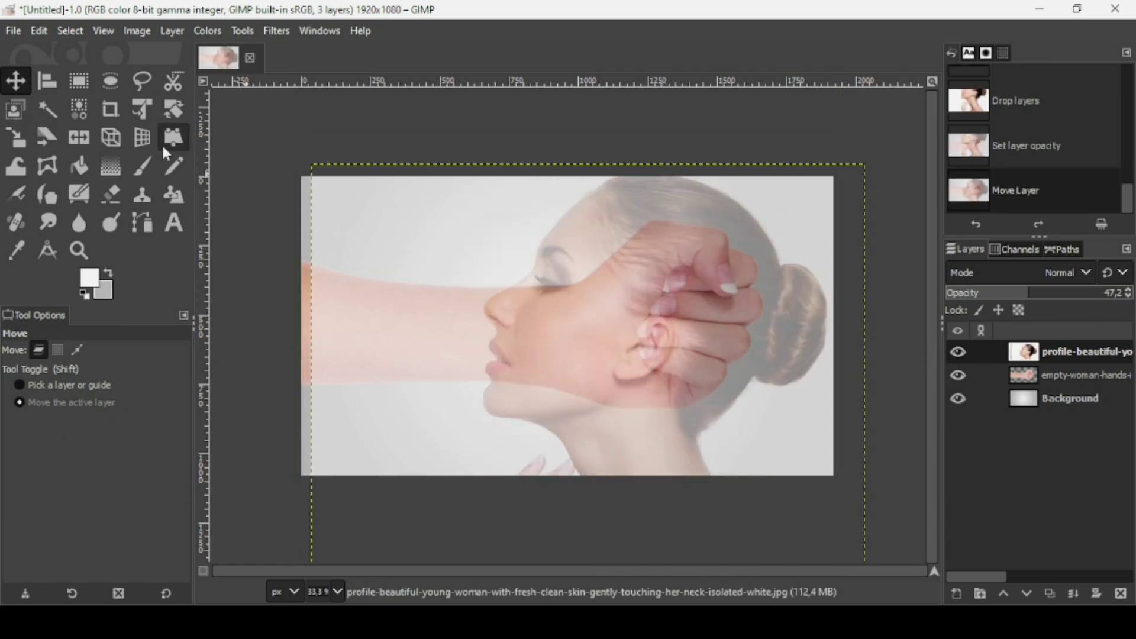
pyautogui.click(29, 136)
# Step: Scale the profile layer around its centre to 1498 × 1498 px, keeping her face over the fist
pyautogui.click(796, 375)
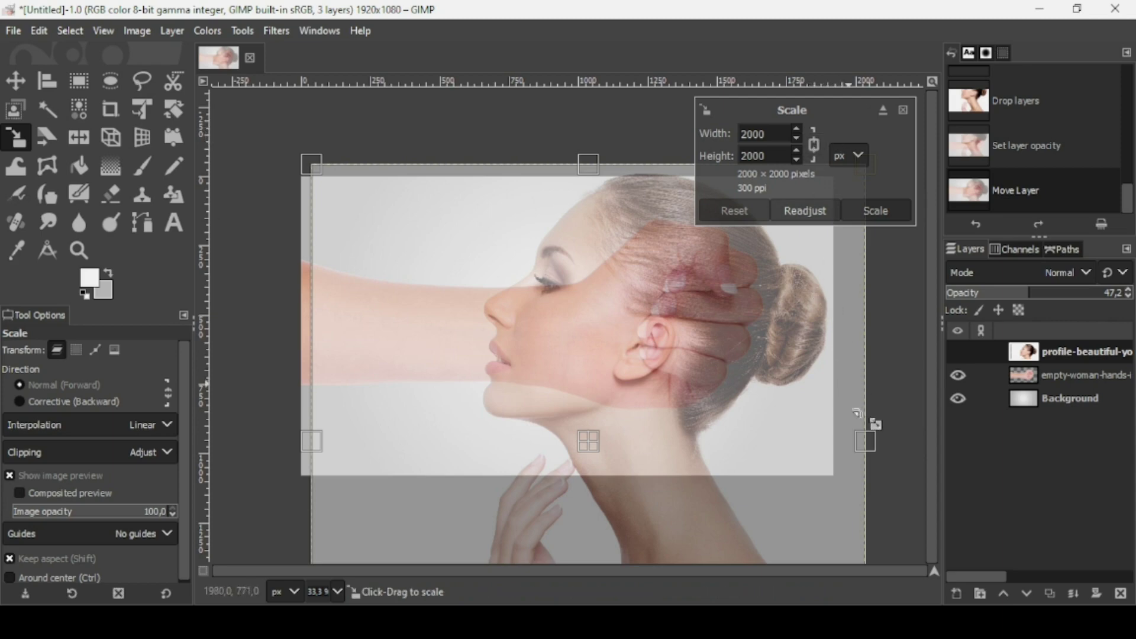
pyautogui.press('ctrl')
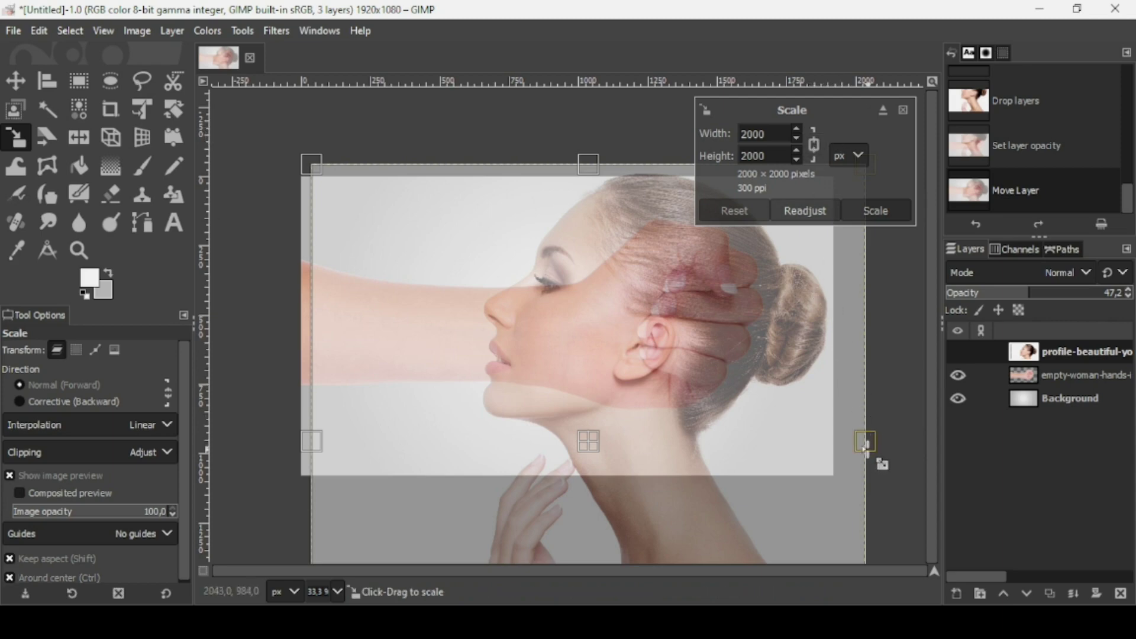
pyautogui.moveTo(865, 442); pyautogui.dragTo(794, 442)
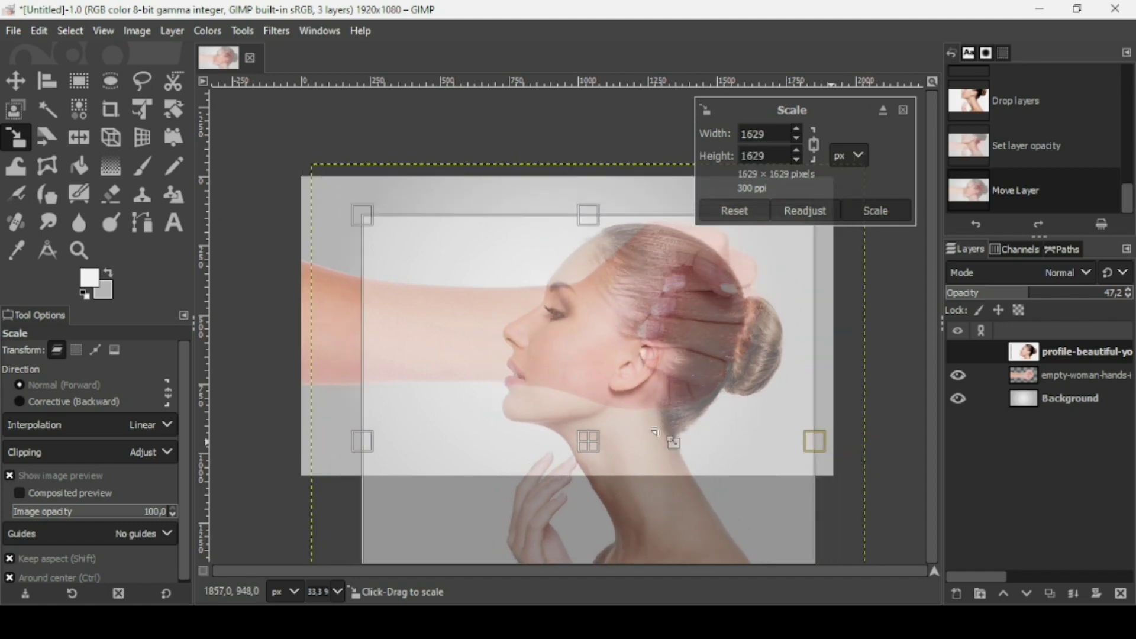
pyautogui.moveTo(608, 450); pyautogui.dragTo(672, 427)
pyautogui.moveTo(893, 420); pyautogui.dragTo(863, 421)
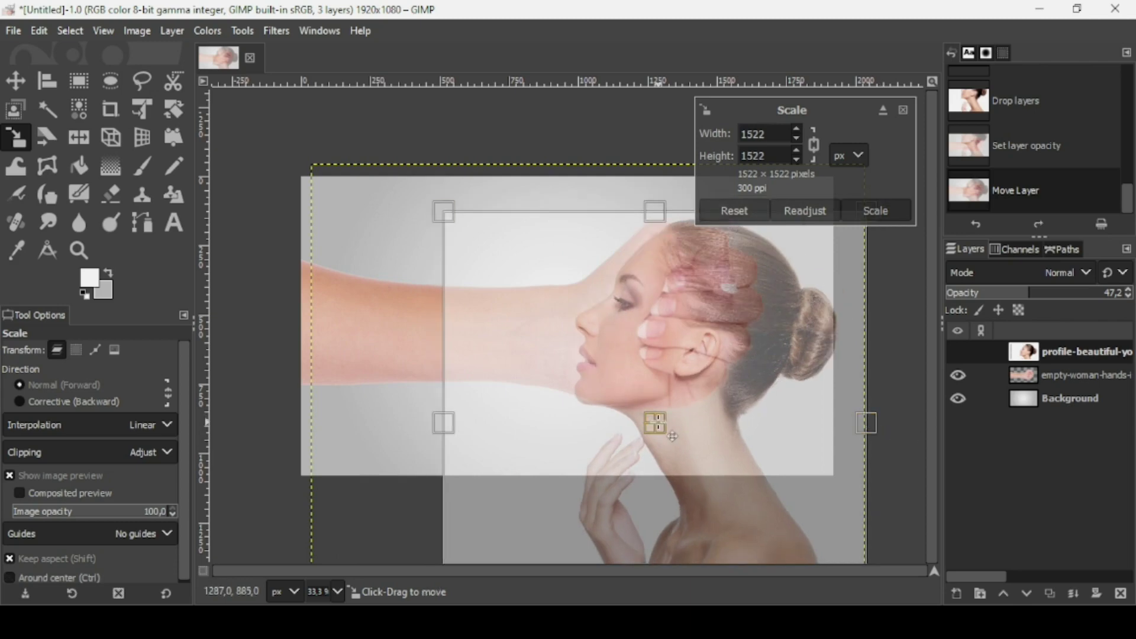
pyautogui.moveTo(663, 425); pyautogui.dragTo(668, 420)
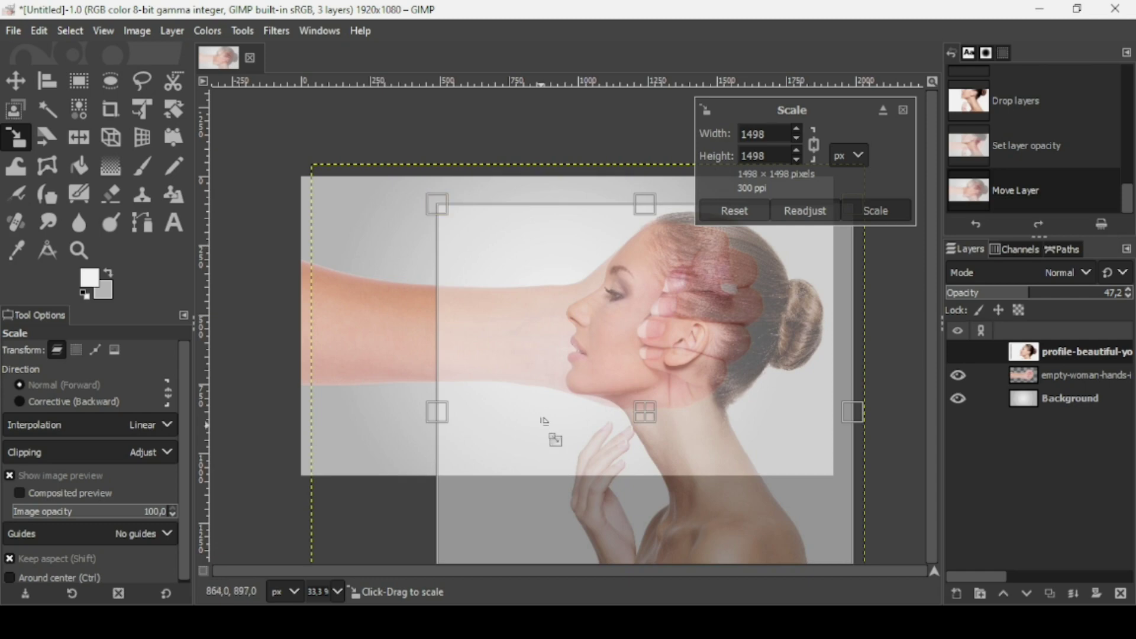
pyautogui.keyDown('ctrl'); pyautogui.scroll(2, 544, 421); pyautogui.keyUp('ctrl')
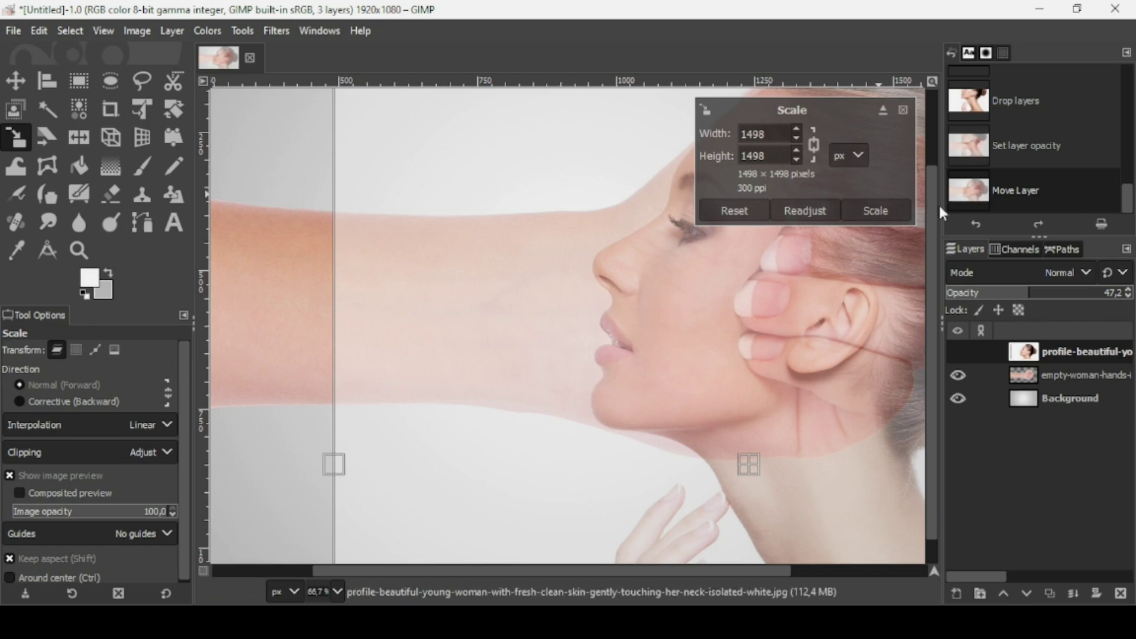
pyautogui.click(891, 216)
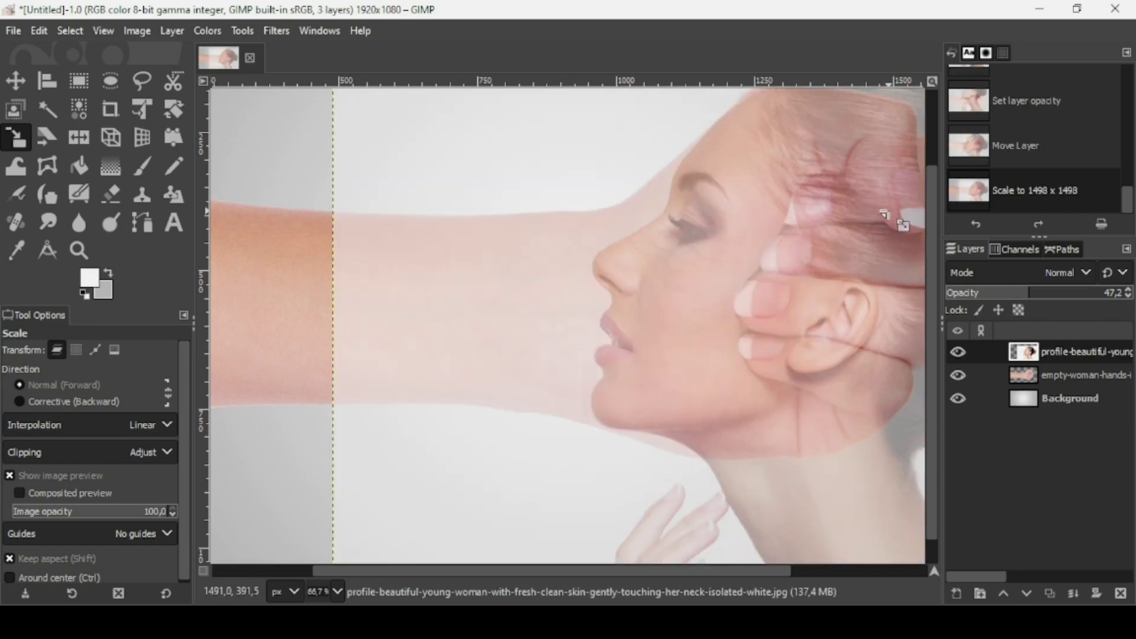
pyautogui.keyDown('ctrl'); pyautogui.scroll(-1, 885, 214); pyautogui.keyUp('ctrl')
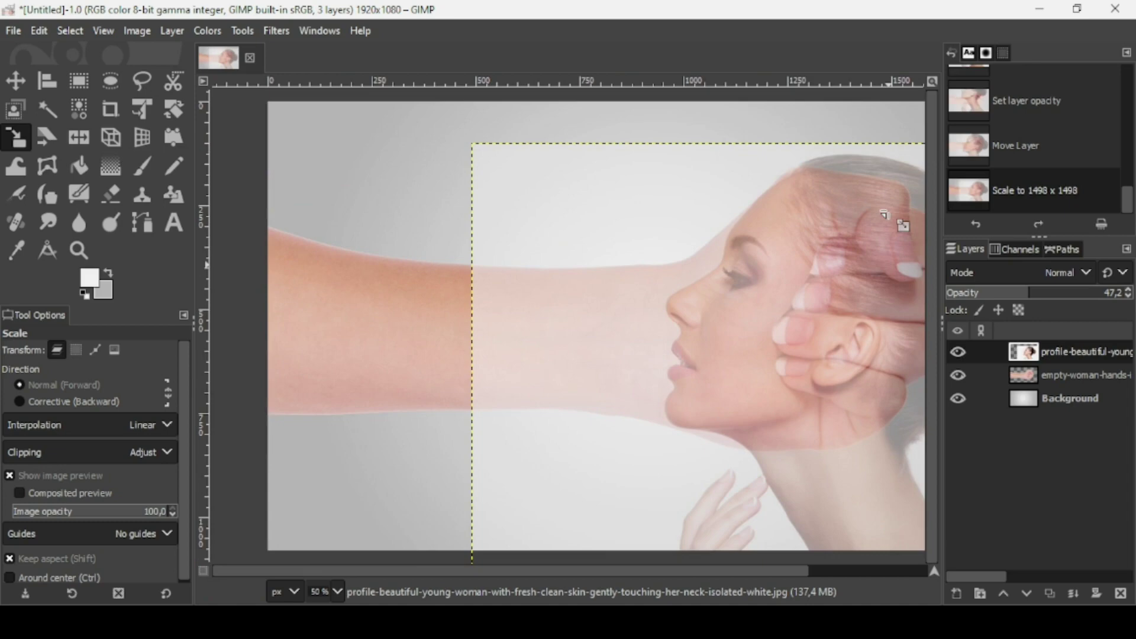
# Step: Set the profile layer to 100% opacity, fit it to image size, and hide it
pyautogui.keyDown('ctrl'); pyautogui.scroll(-1, 885, 214); pyautogui.keyUp('ctrl')
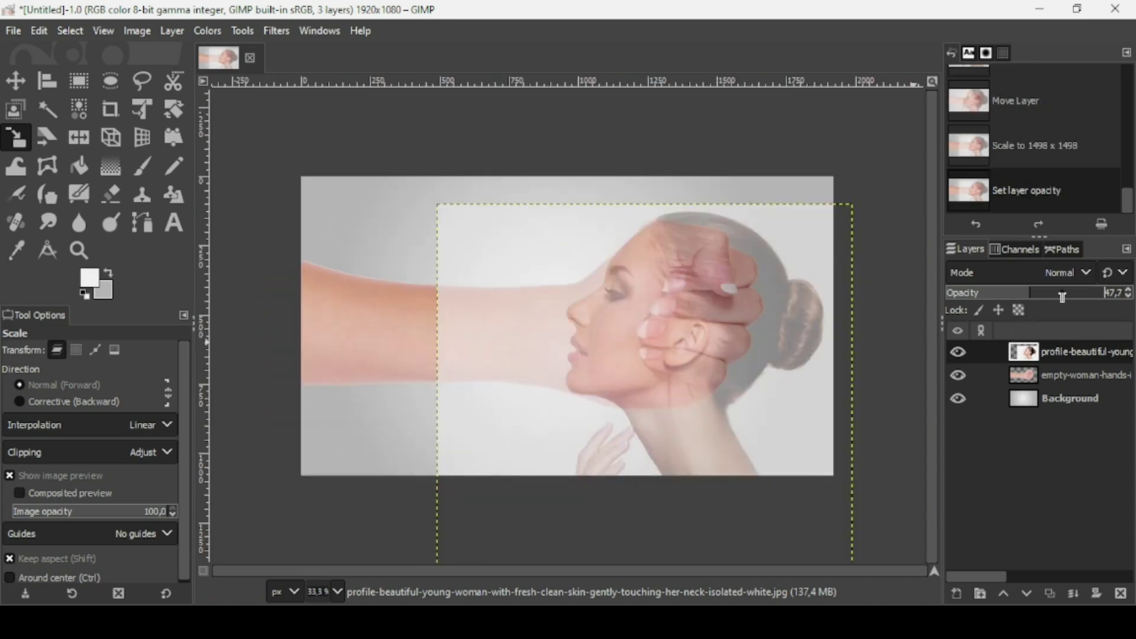
pyautogui.moveTo(1117, 291); pyautogui.dragTo(1132, 293)
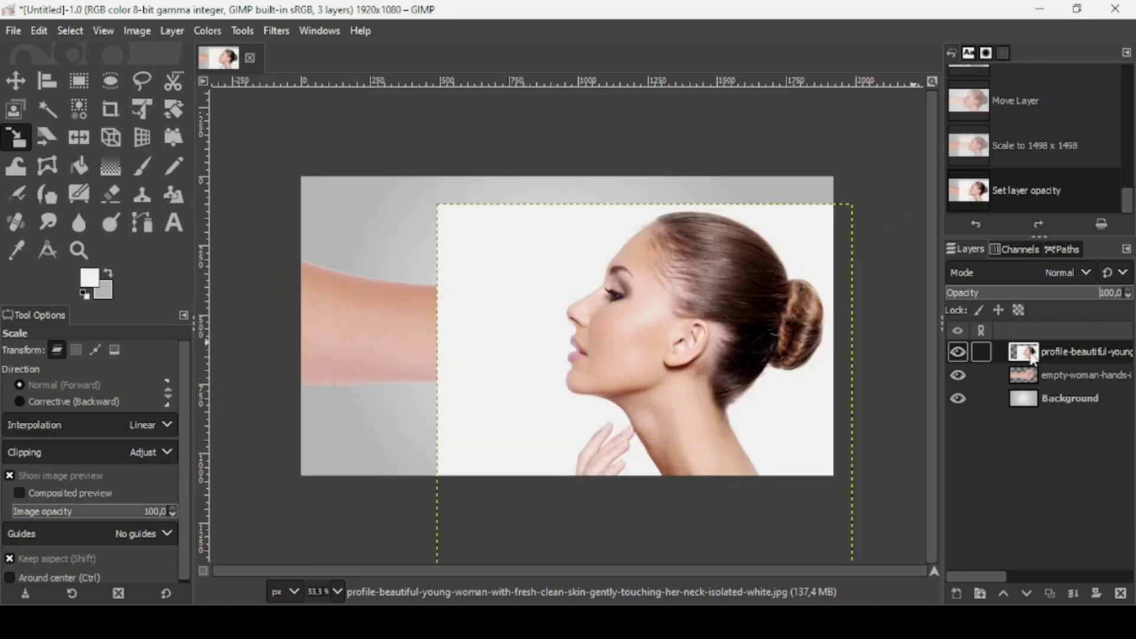
pyautogui.rightClick(1032, 360)
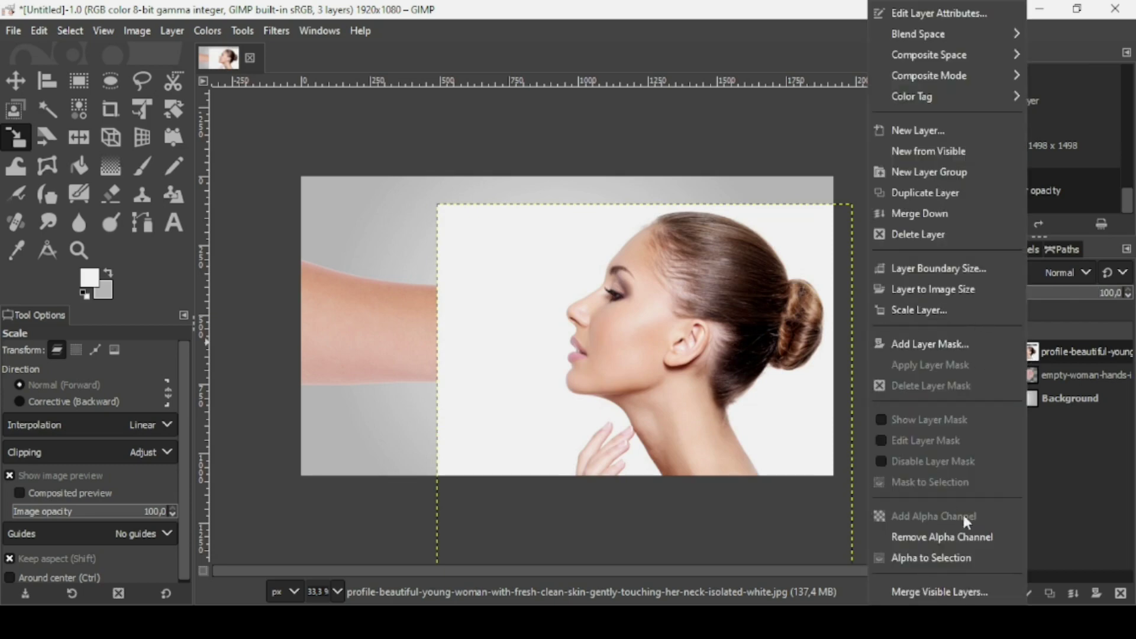
pyautogui.click(953, 289)
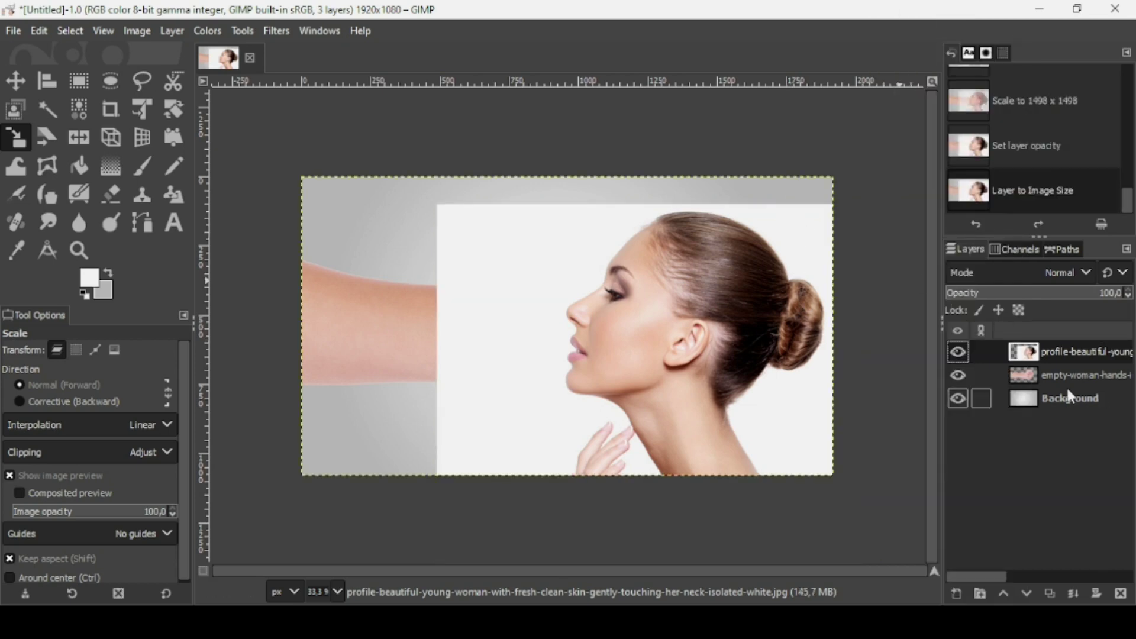
pyautogui.click(957, 353)
# Step: Turn the hand layer's alpha into a selection, then make the profile layer visible and active
pyautogui.click(1009, 375)
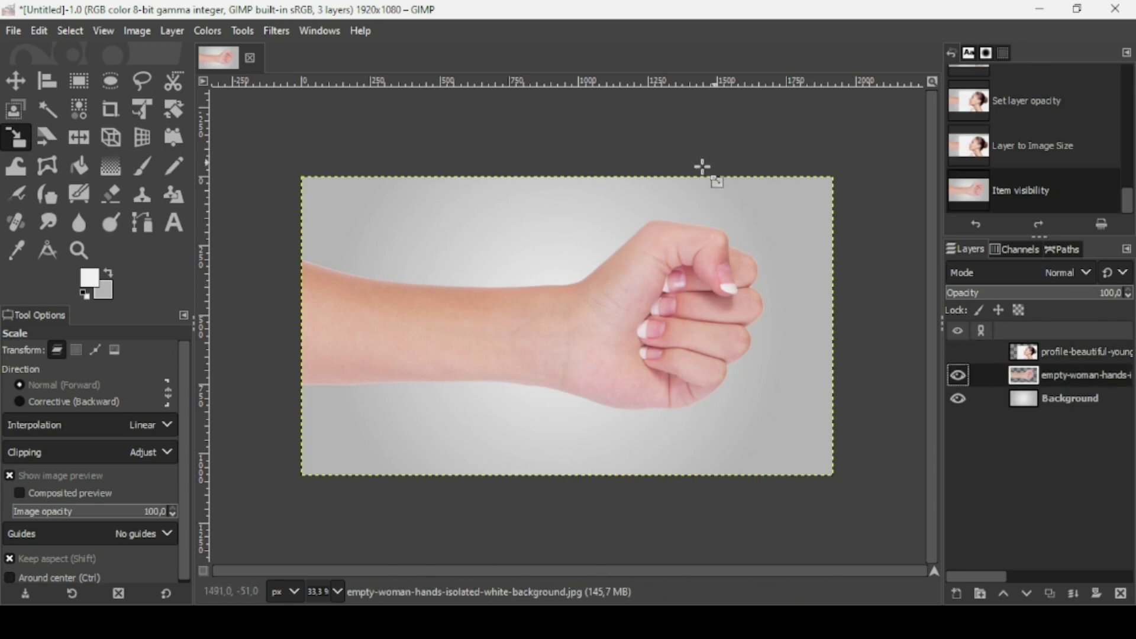
pyautogui.rightClick(1021, 387)
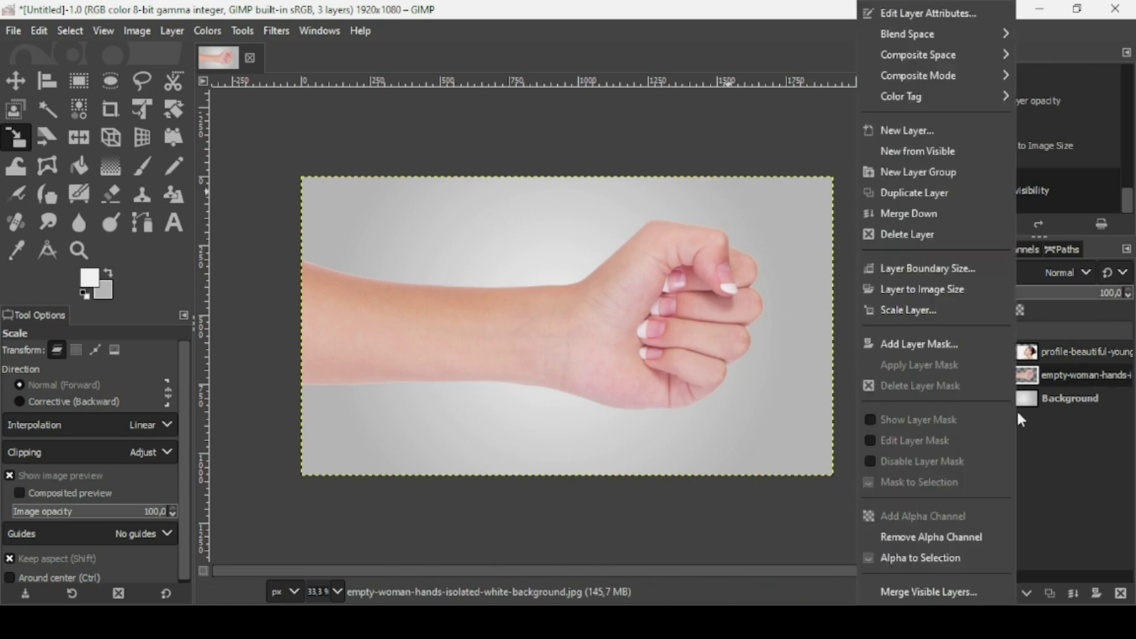
pyautogui.click(950, 553)
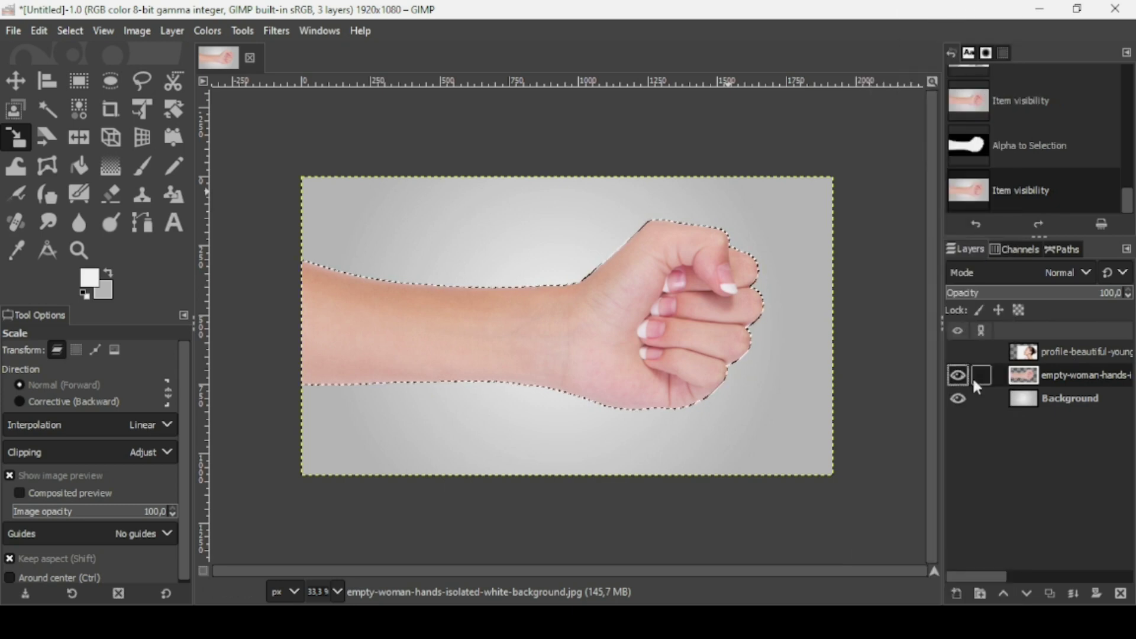
pyautogui.click(958, 351)
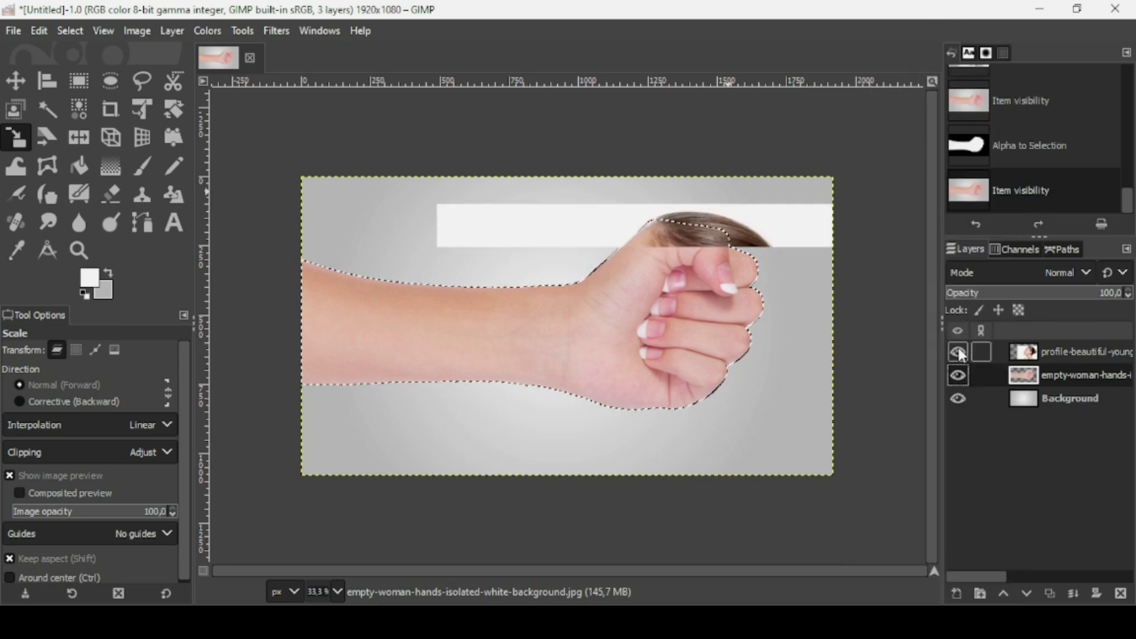
pyautogui.click(1021, 358)
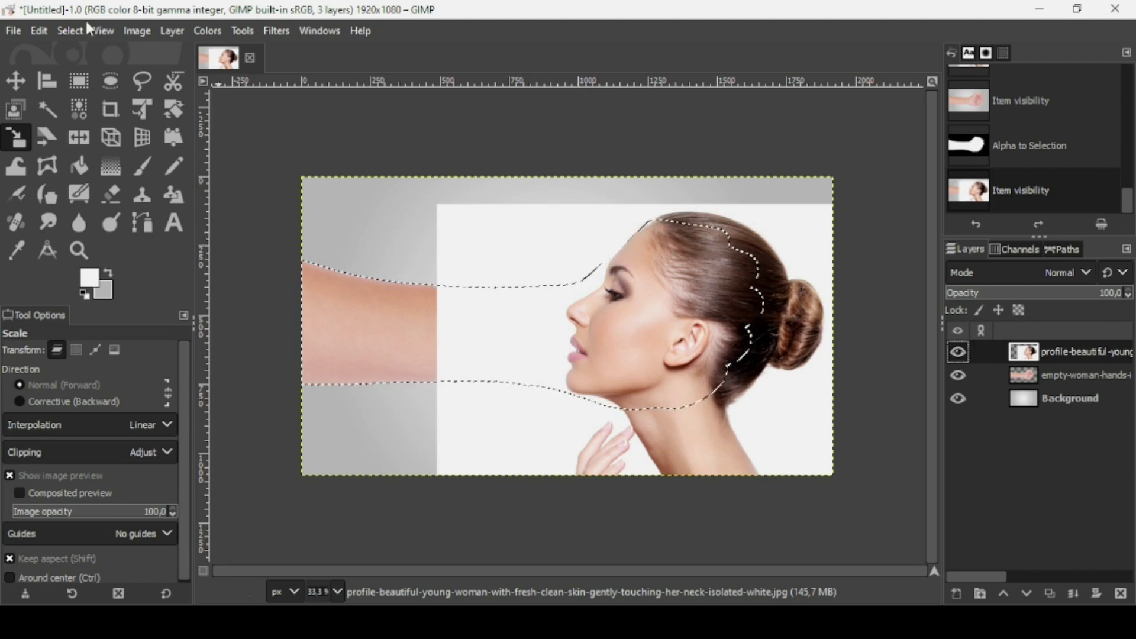
# Step: Invert the selection, delete the profile outside the fist, deselect, and hide the layer
pyautogui.click(70, 31)
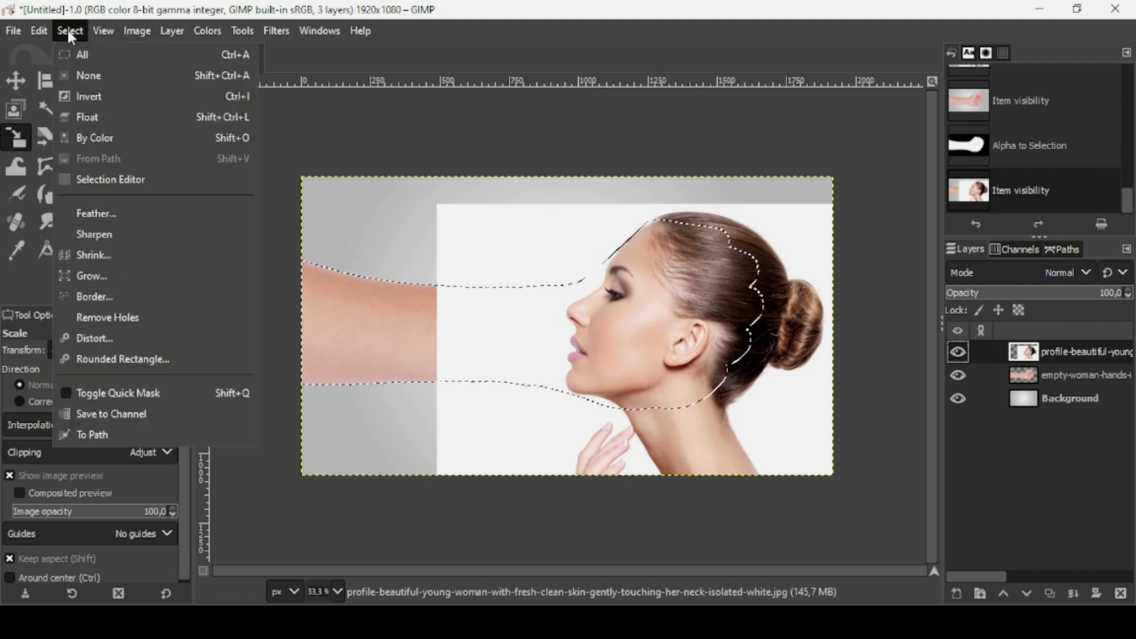
pyautogui.click(78, 97)
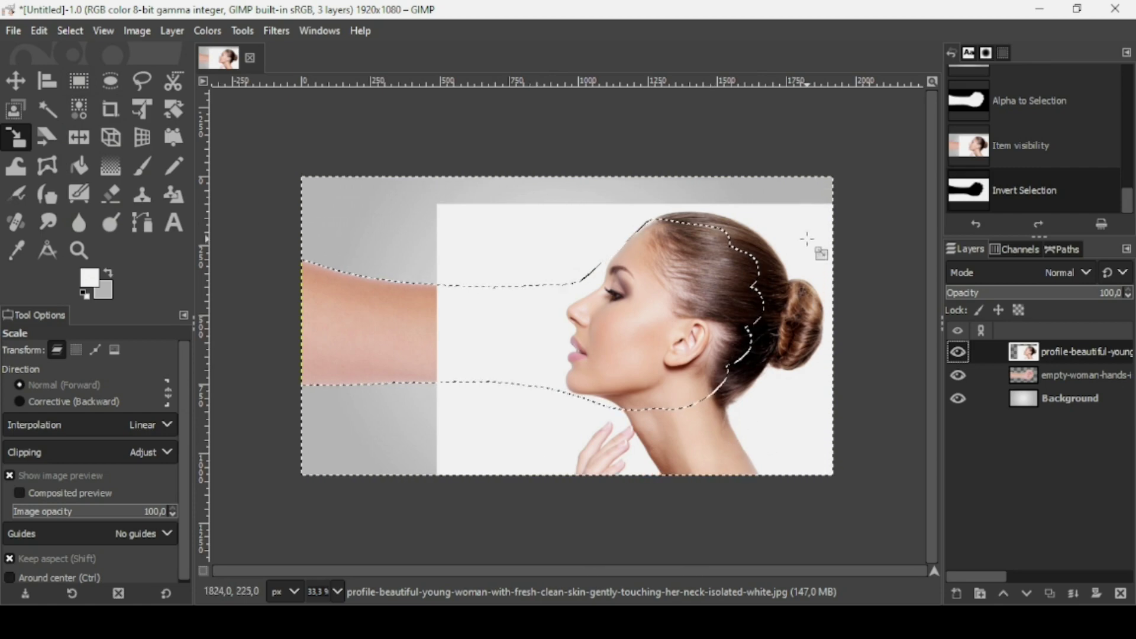
pyautogui.press('Delete')
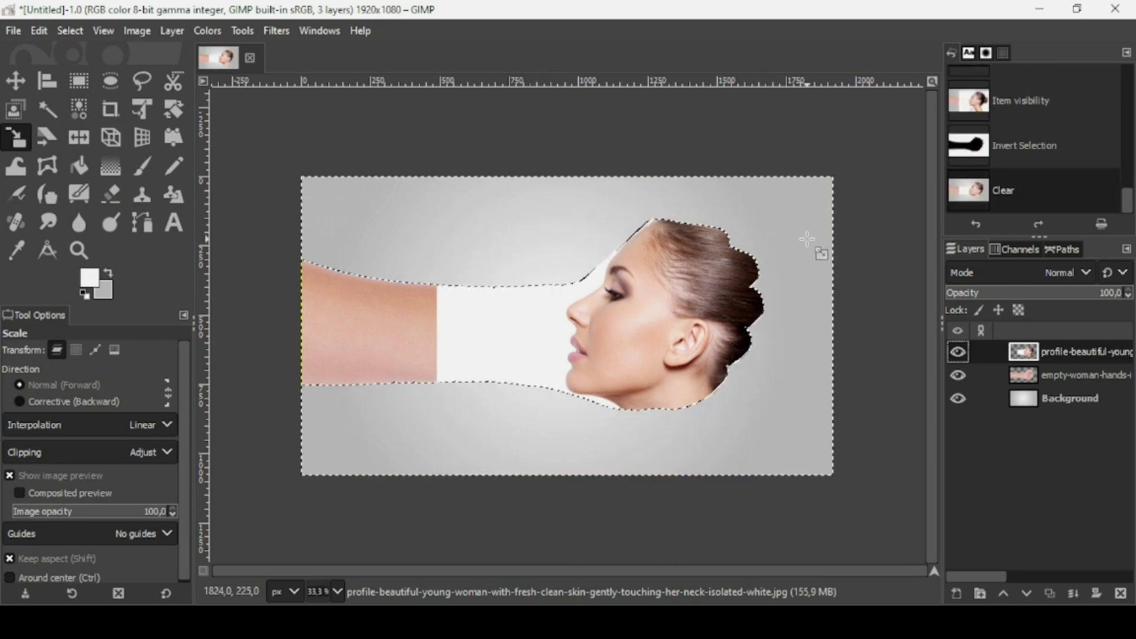
pyautogui.click(70, 30)
pyautogui.click(77, 71)
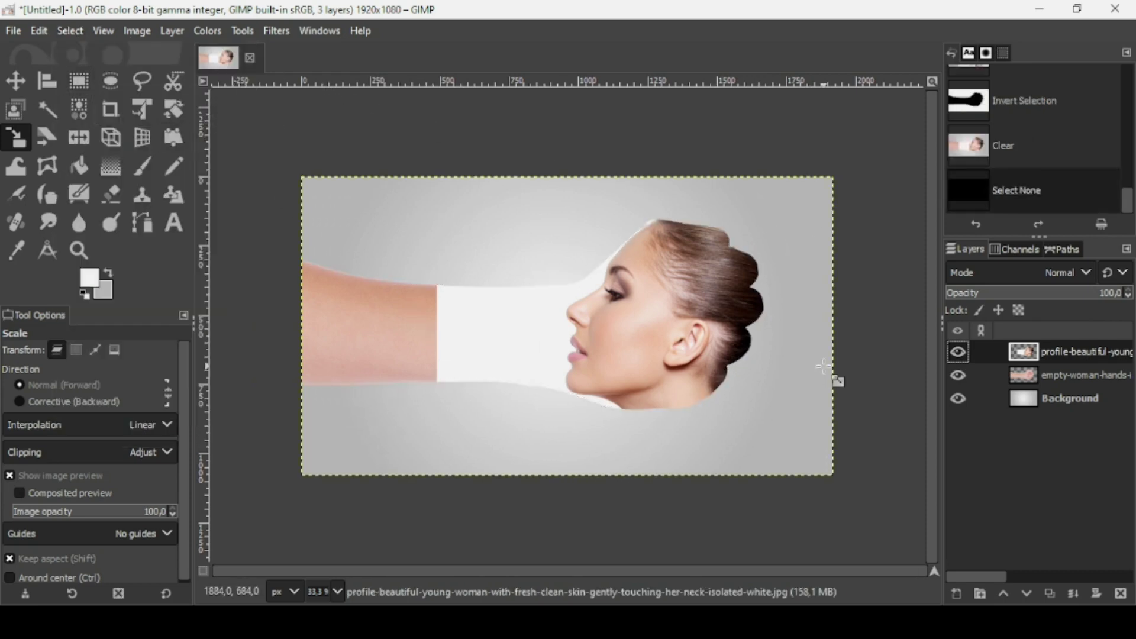
pyautogui.click(957, 350)
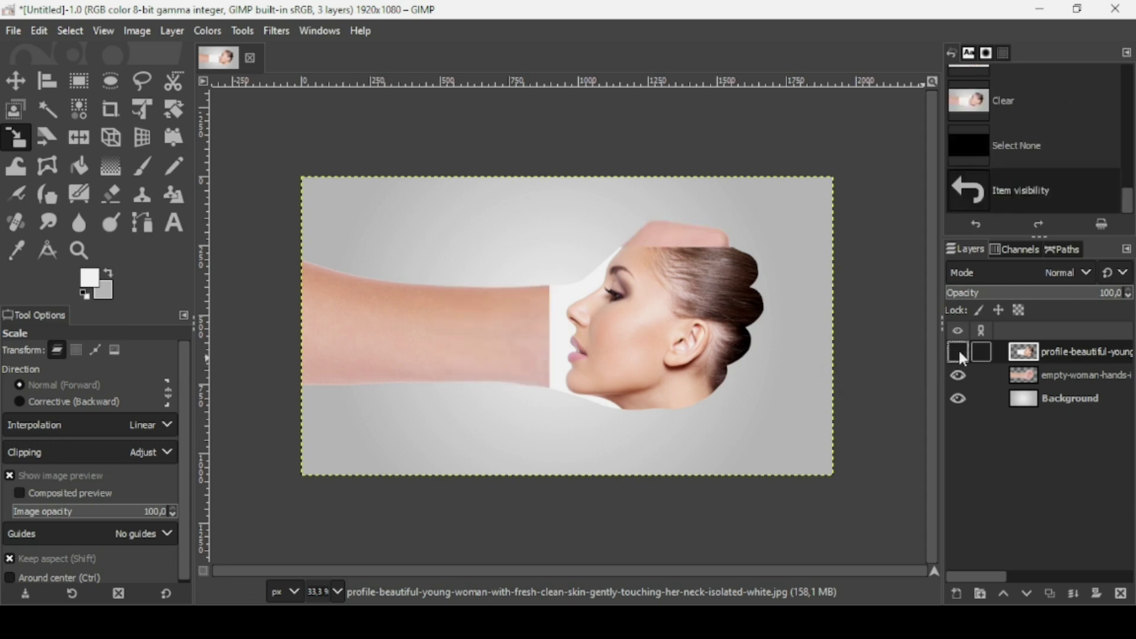
# Step: Show the profile layer, Fuzzy-select its white neck patch, delete it and clear the selection
pyautogui.click(958, 350)
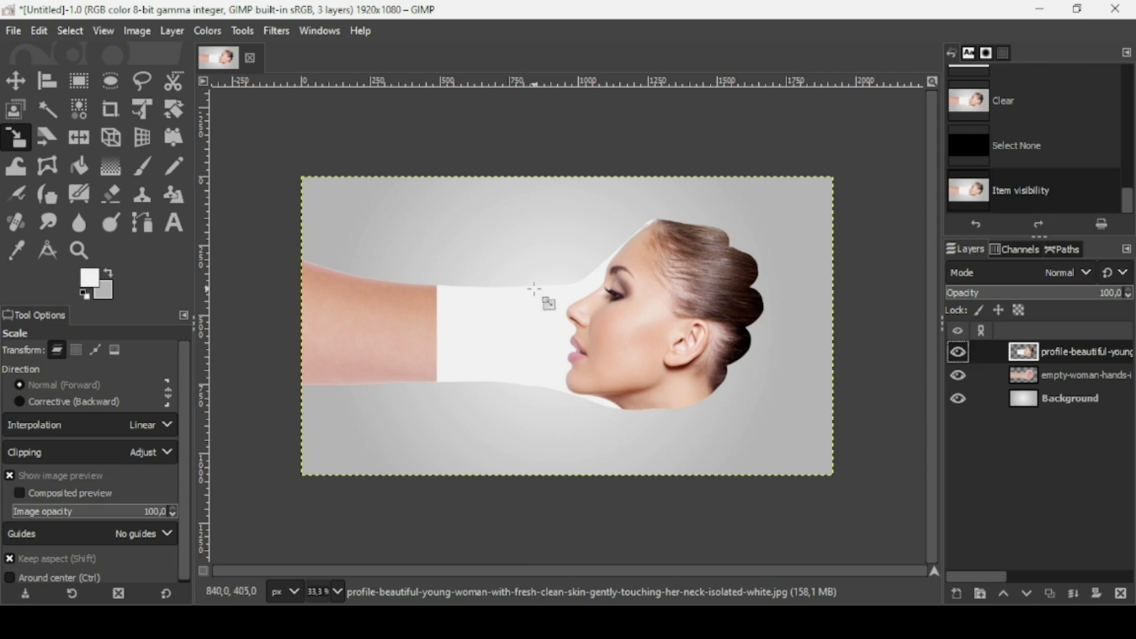
pyautogui.click(50, 109)
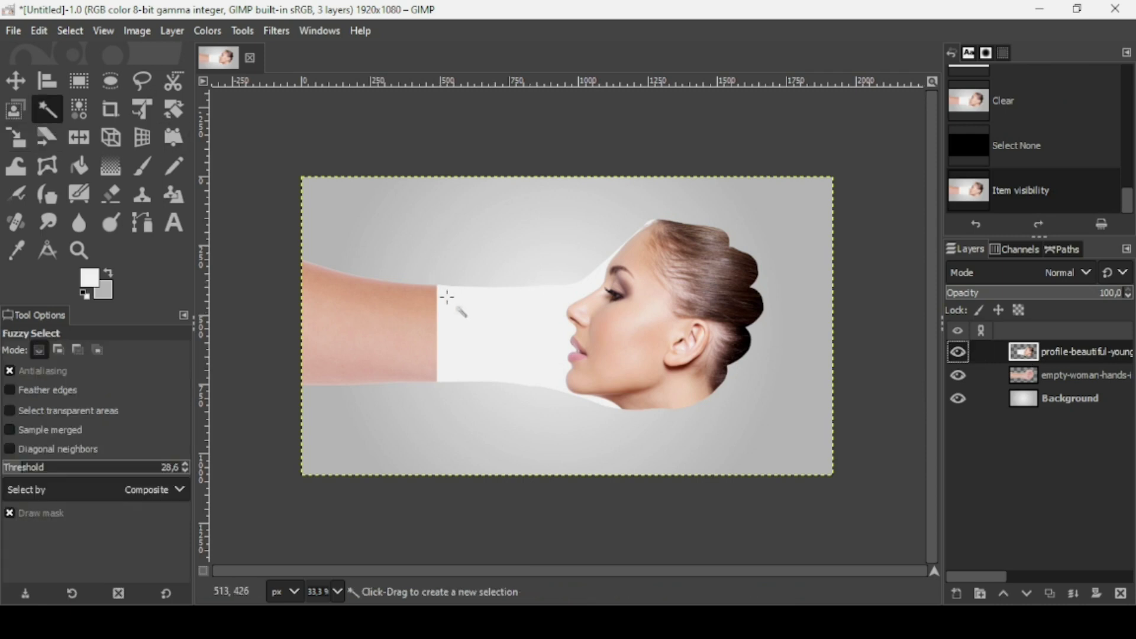
pyautogui.click(493, 321)
pyautogui.doubleClick(496, 323)
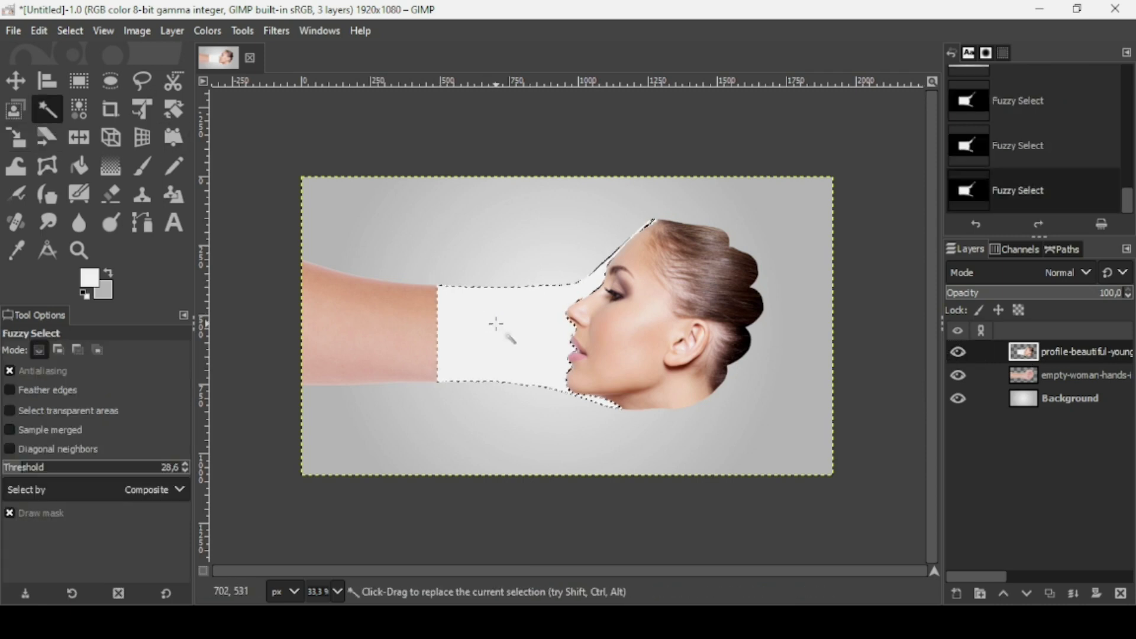
pyautogui.press('Delete')
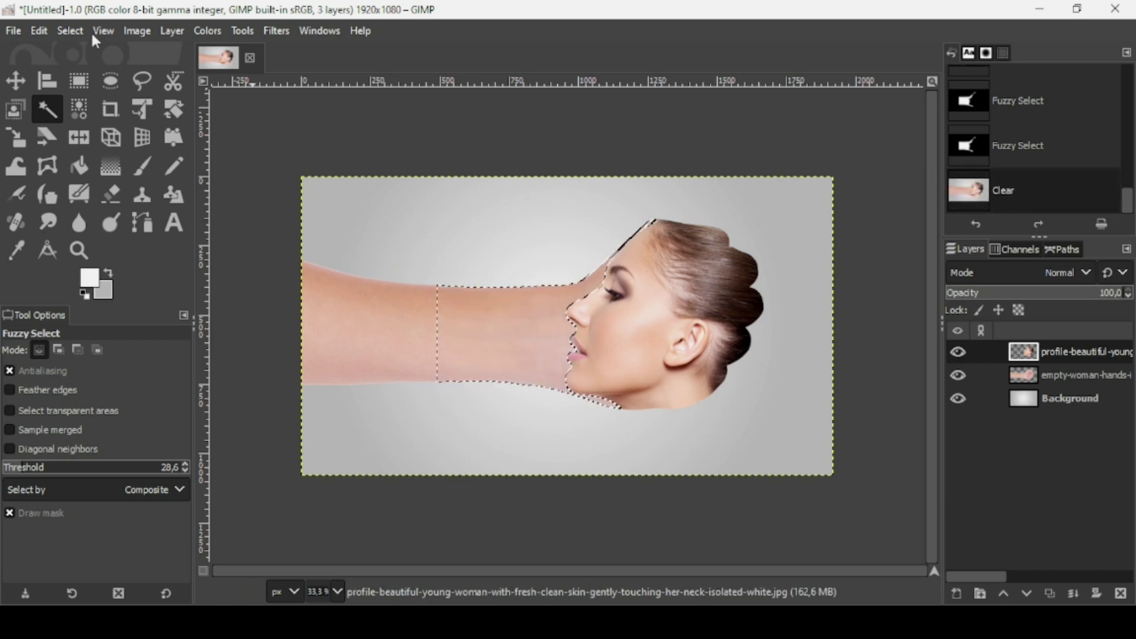
pyautogui.click(70, 31)
pyautogui.click(76, 75)
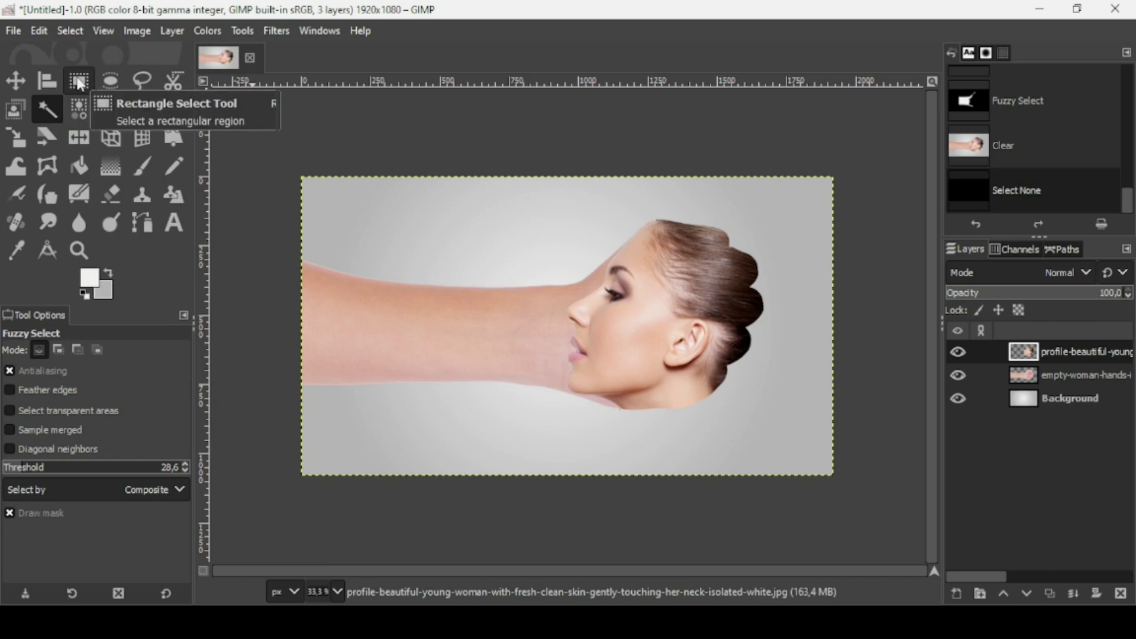
# Step: Load the face layer's outline as a selection with Alpha to Selection
pyautogui.click(957, 351)
pyautogui.click(957, 351)
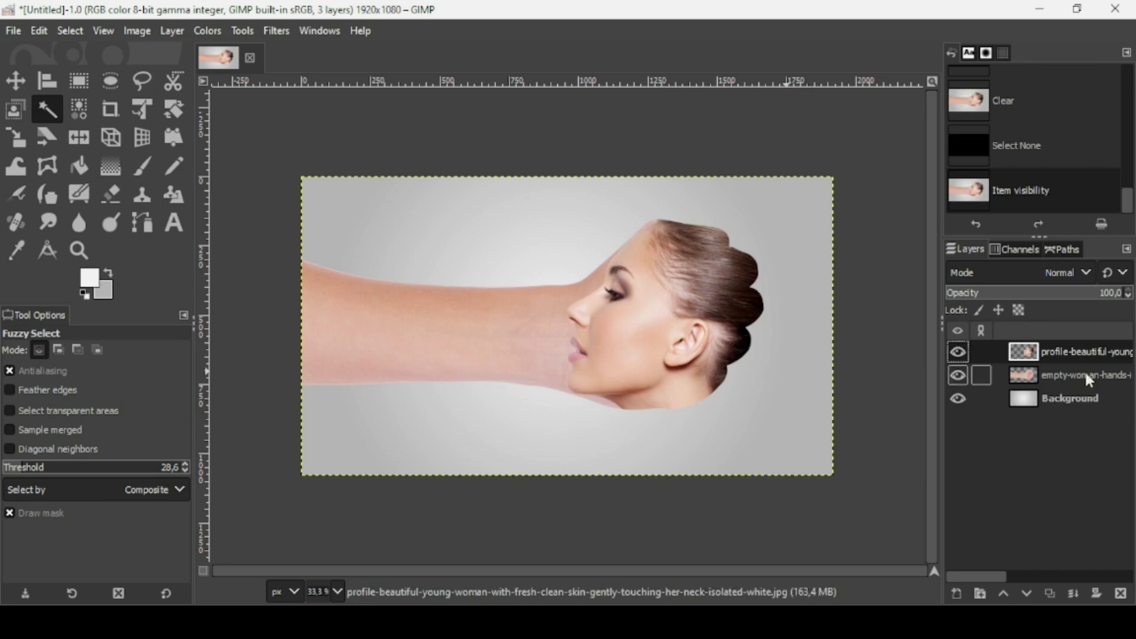
pyautogui.rightClick(1029, 356)
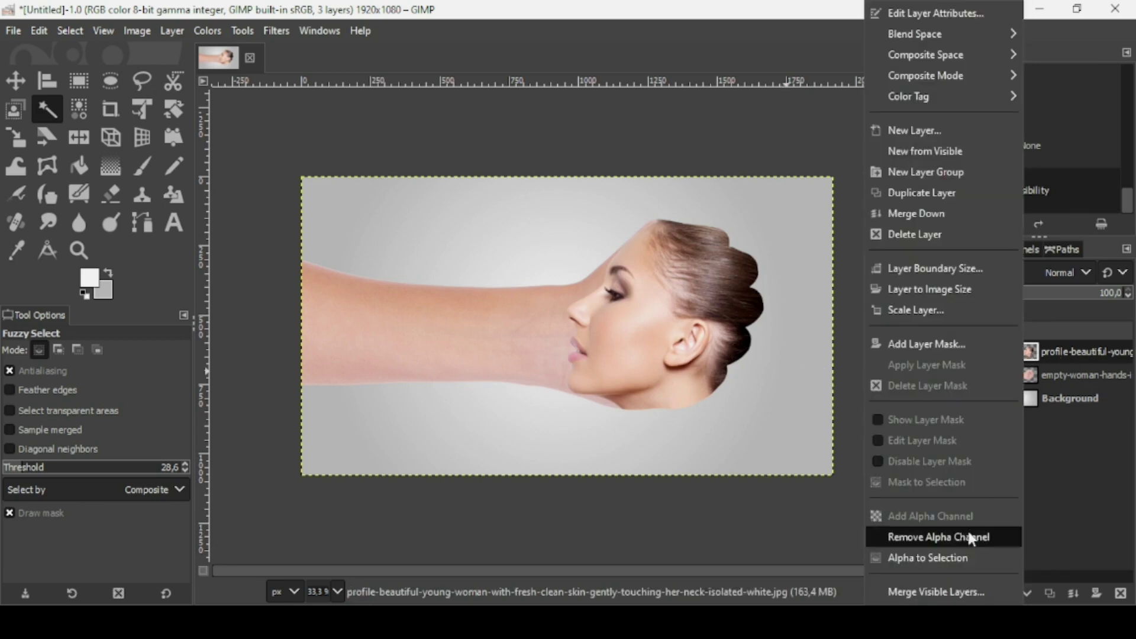
pyautogui.click(963, 560)
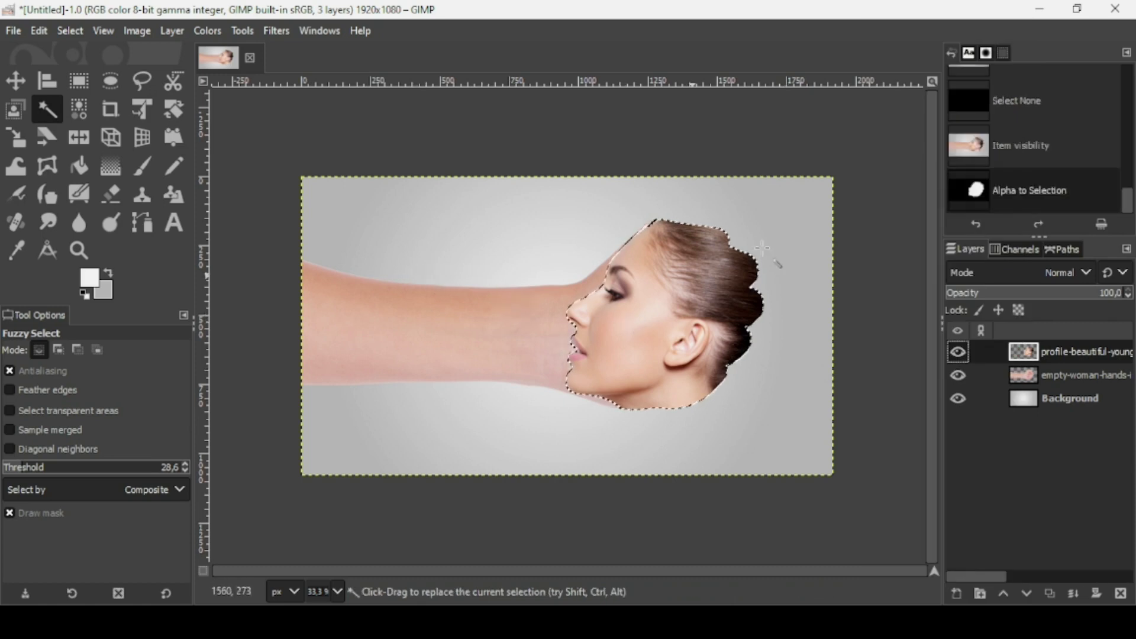
# Step: On the hand layer, invert the selection, delete everything outside the face outline, then deselect
pyautogui.click(961, 350)
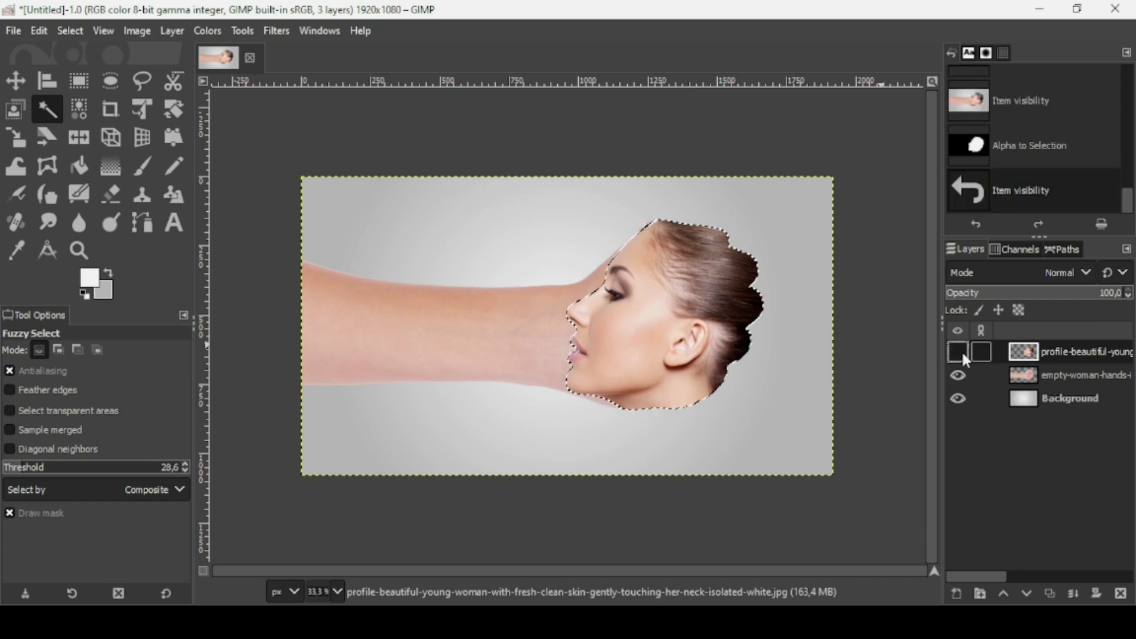
pyautogui.click(1034, 381)
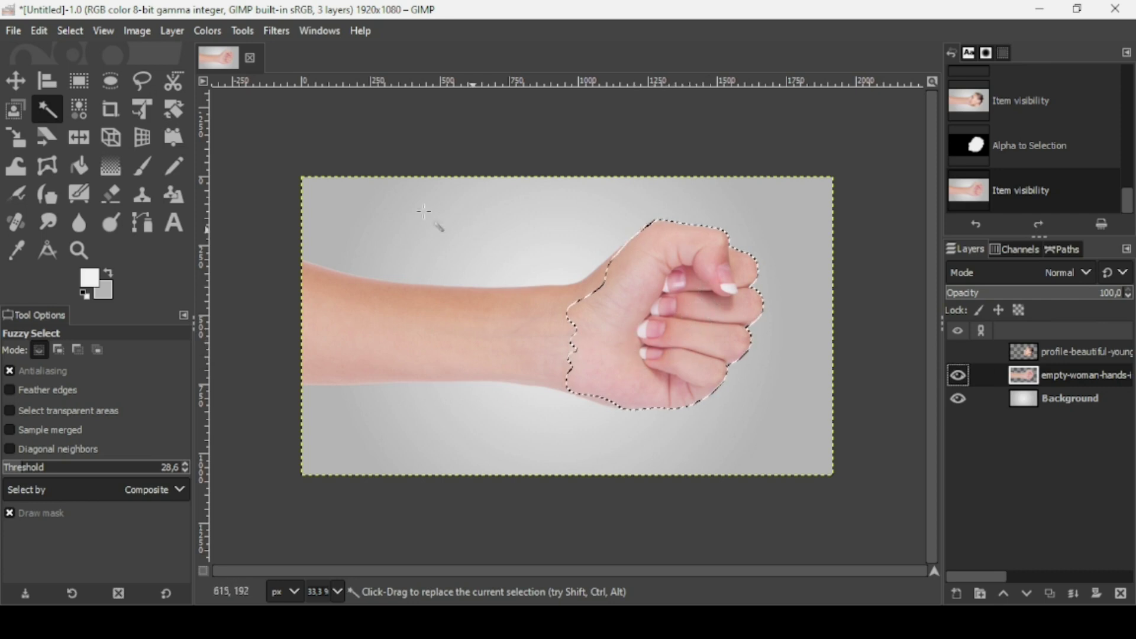
pyautogui.click(78, 32)
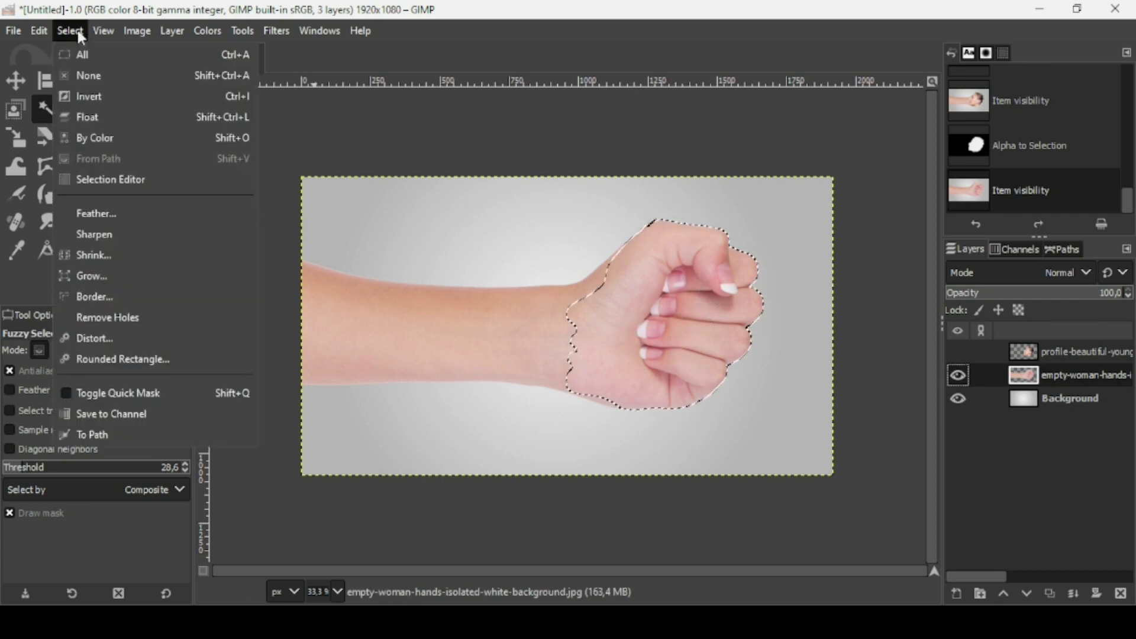
pyautogui.click(79, 97)
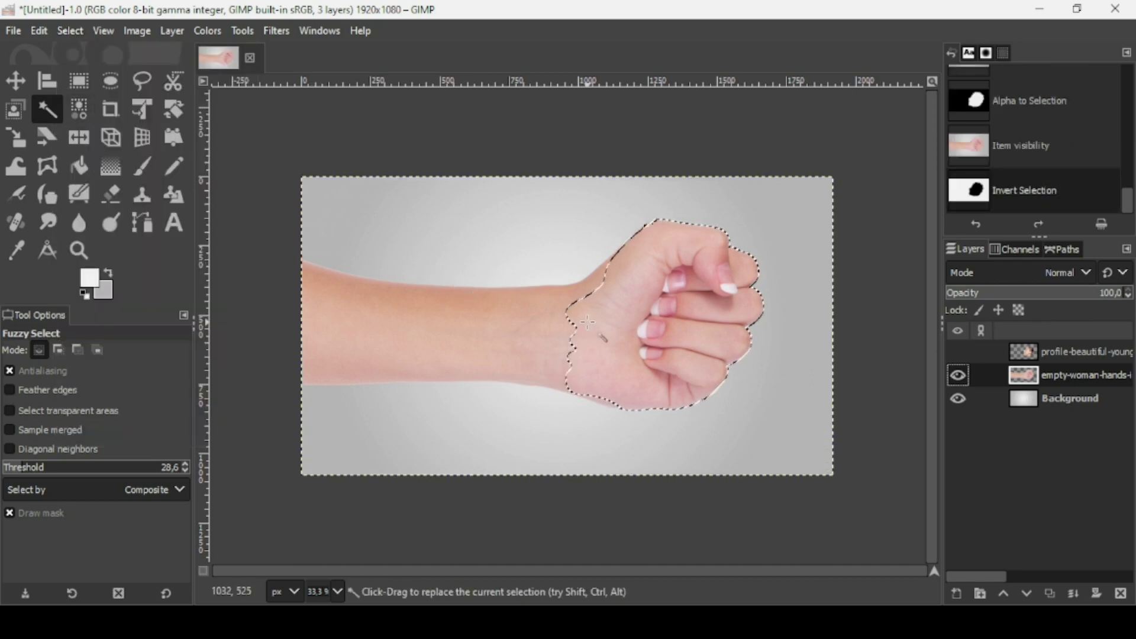
pyautogui.press('Delete')
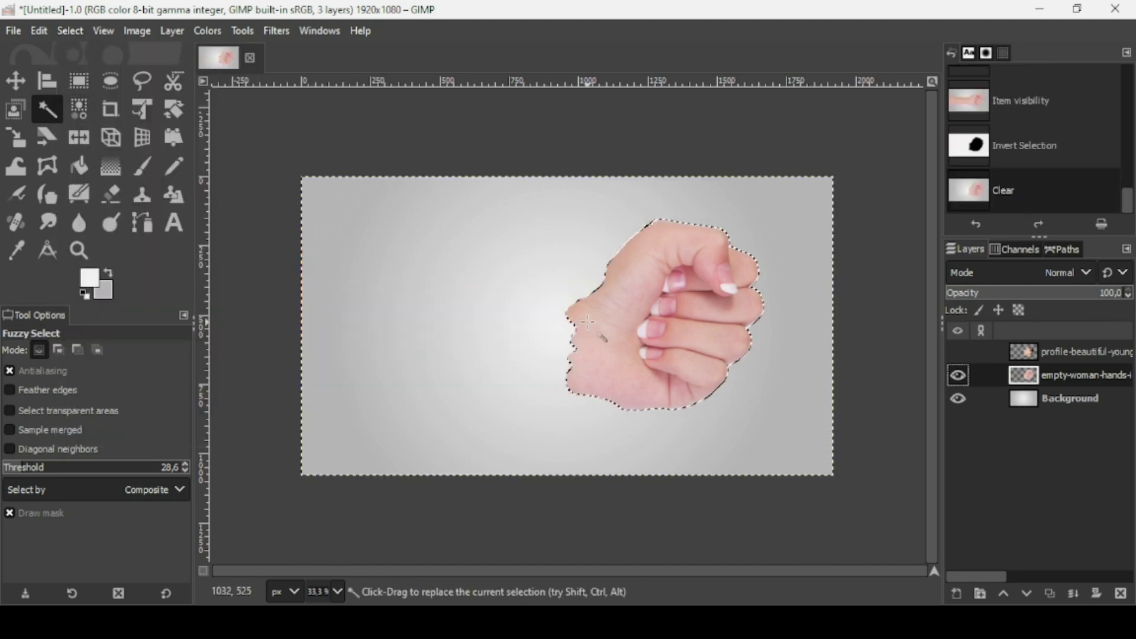
pyautogui.click(70, 32)
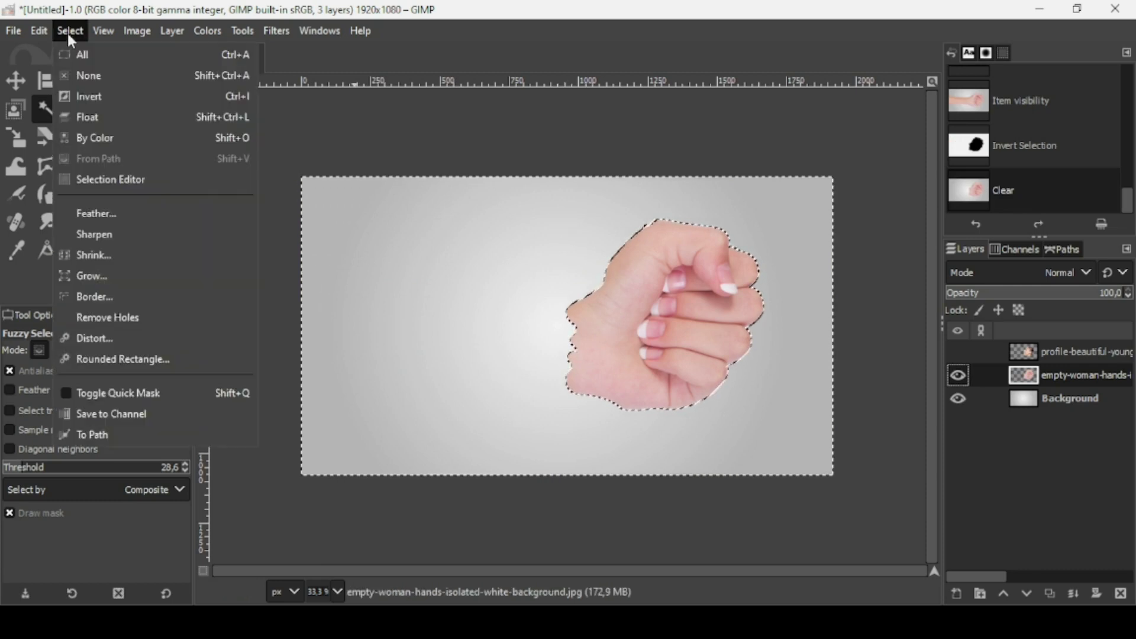
pyautogui.click(78, 74)
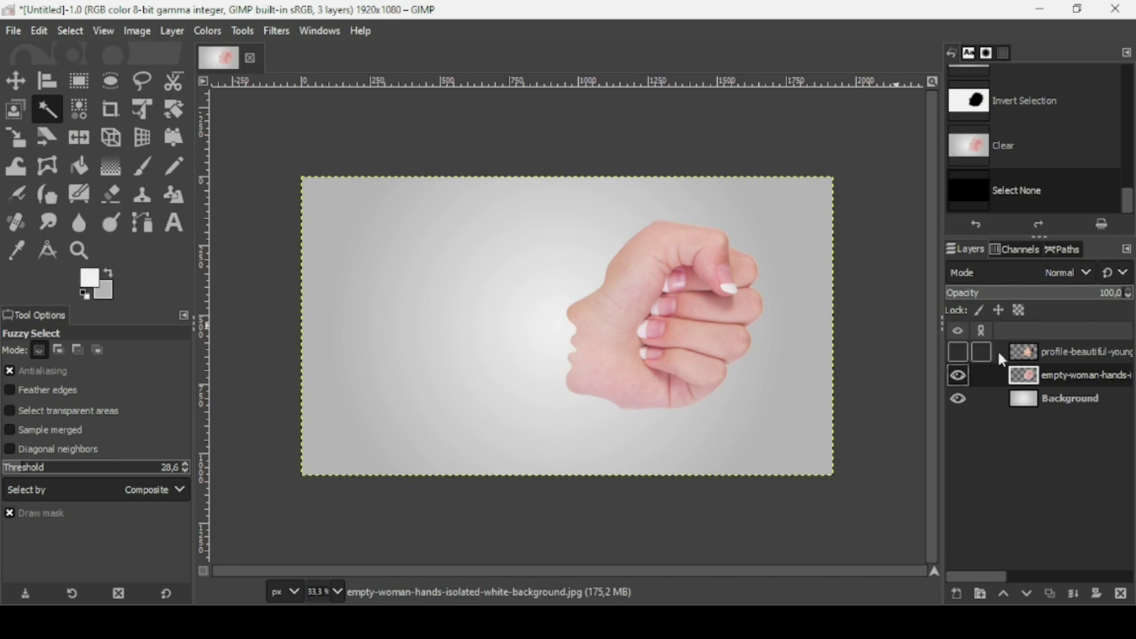
pyautogui.click(958, 352)
# Step: Add a Black (full transparency) layer mask to the profile face layer
pyautogui.click(1051, 352)
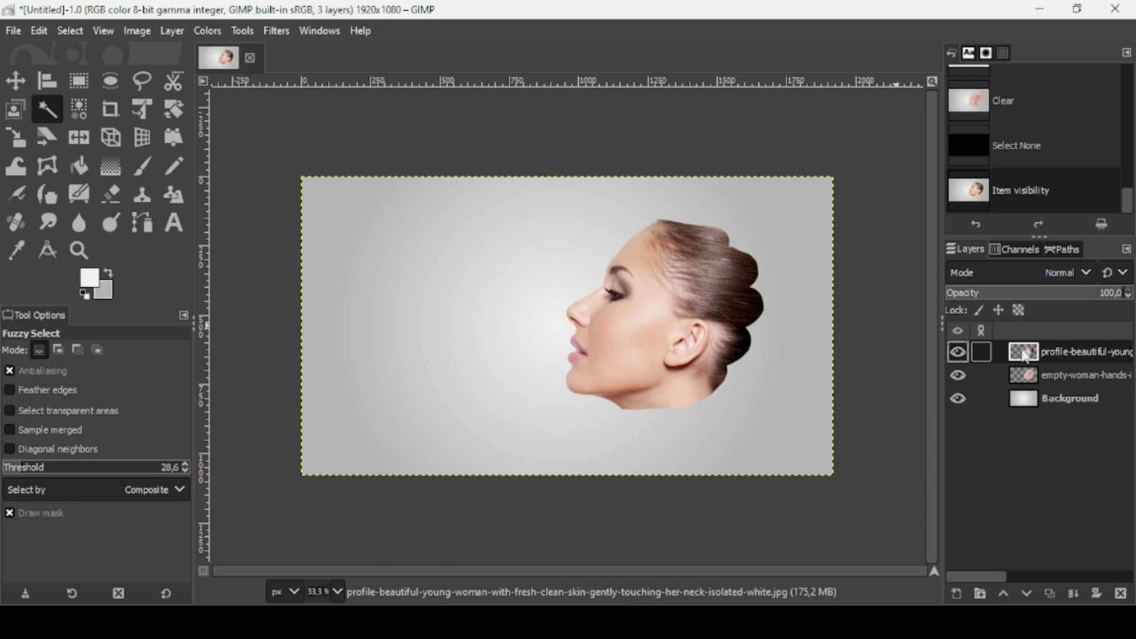
pyautogui.rightClick(1018, 356)
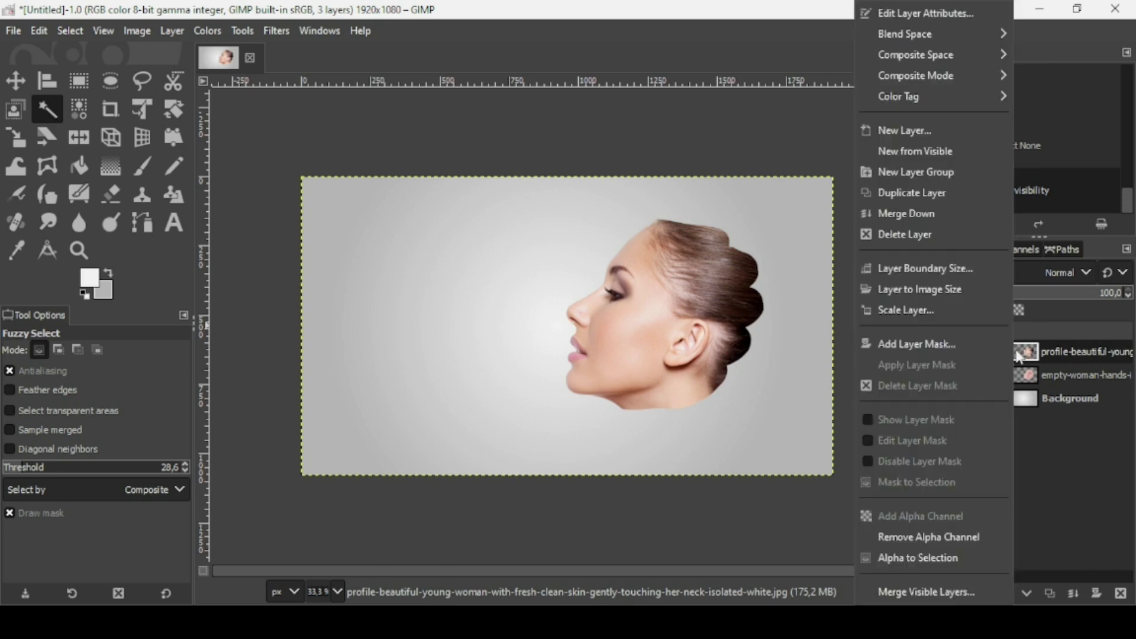
pyautogui.click(978, 346)
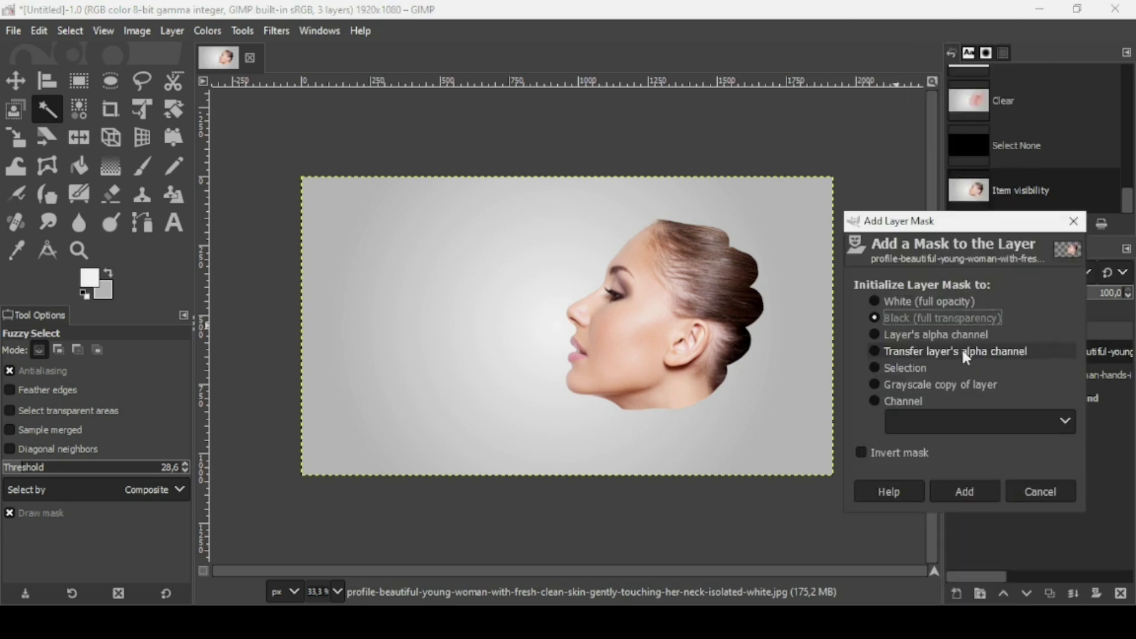
pyautogui.click(982, 320)
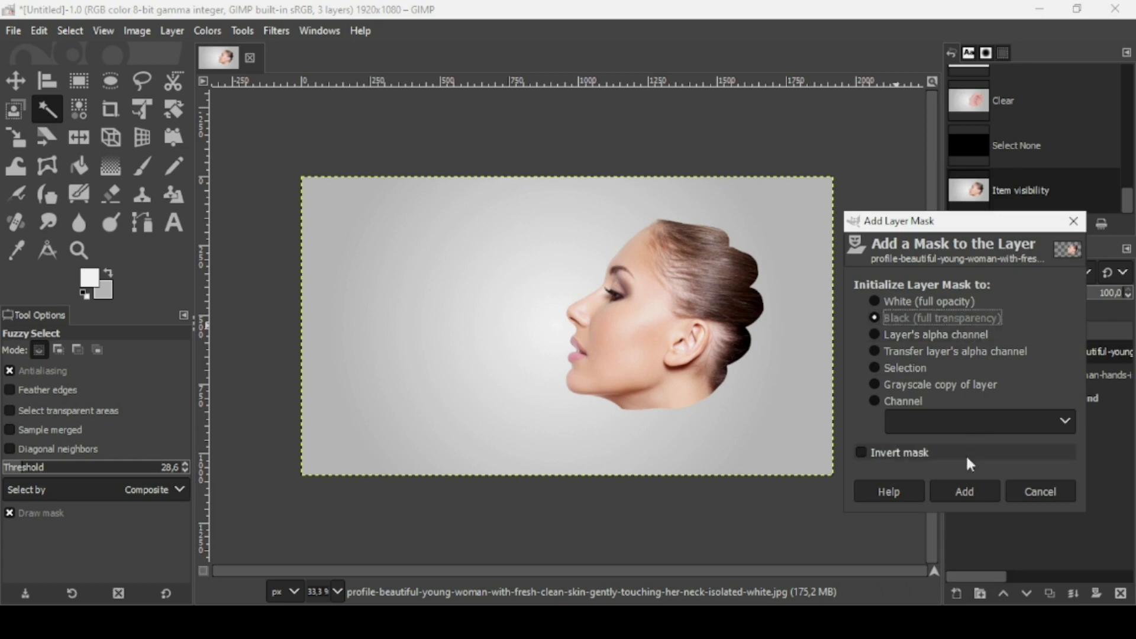
pyautogui.click(965, 490)
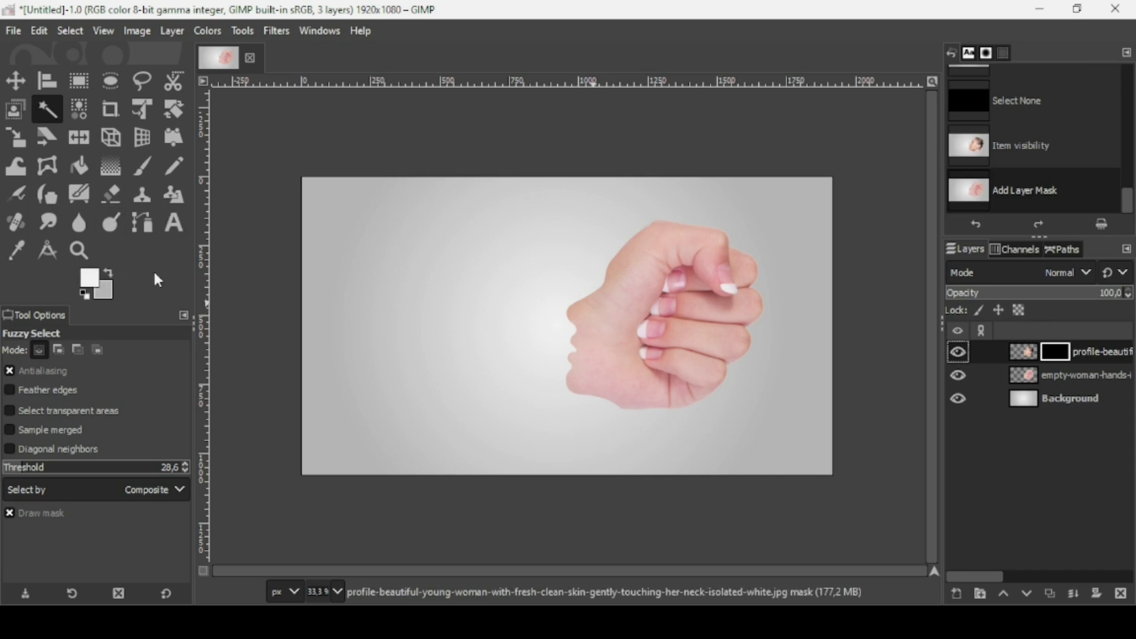
# Step: Paint the face mask with a size-231 soft brush, force 20, revealing eye, brow, nose and cheek
pyautogui.click(137, 174)
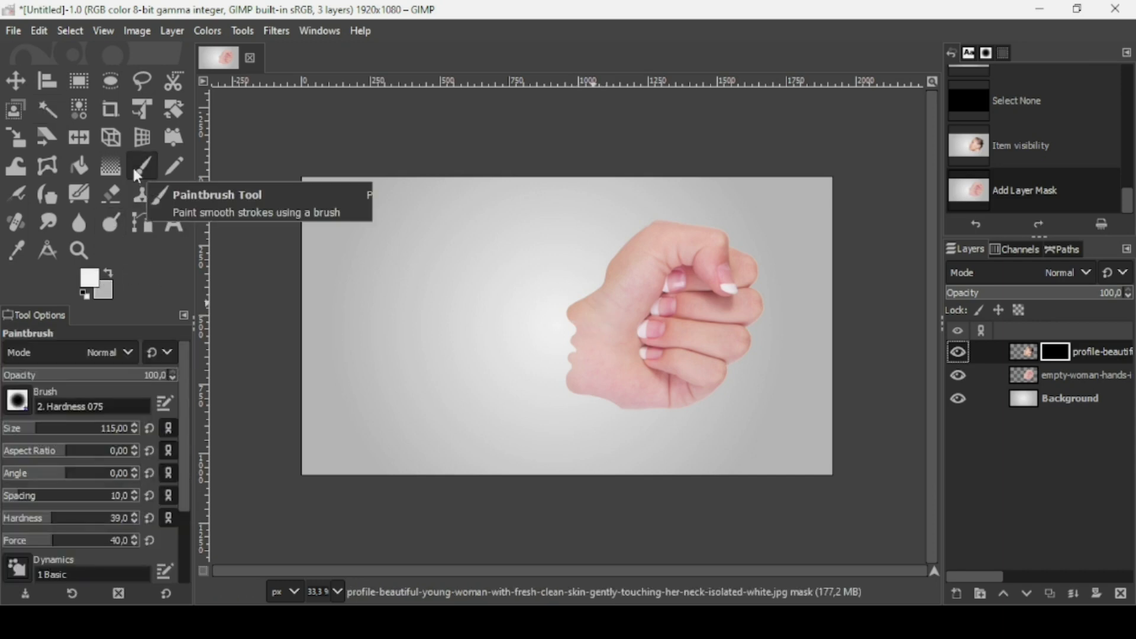
pyautogui.moveTo(51, 432); pyautogui.dragTo(55, 431)
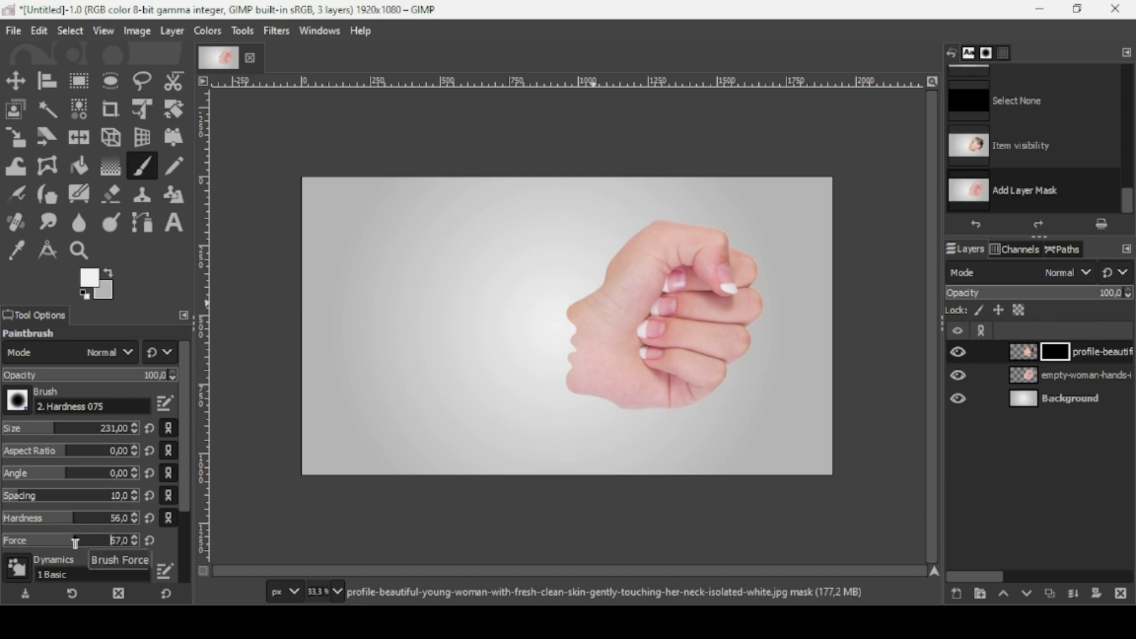
pyautogui.moveTo(608, 255)
pyautogui.mouseDown()
pyautogui.moveTo(571, 308)
pyautogui.moveTo(577, 371)
pyautogui.mouseUp()
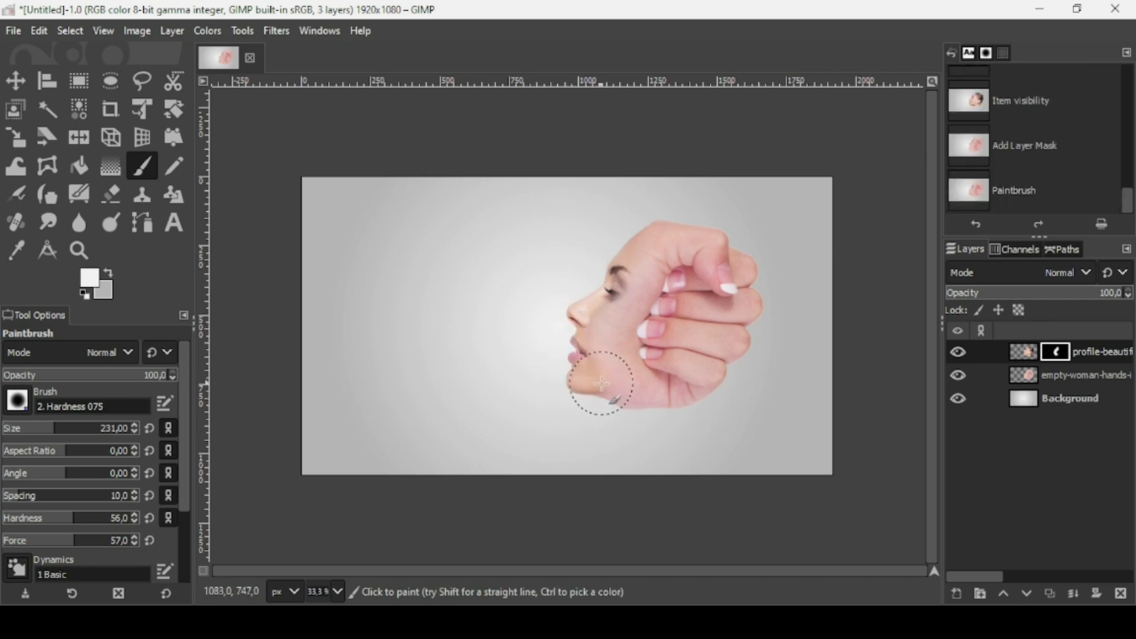
pyautogui.moveTo(607, 292); pyautogui.dragTo(570, 317)
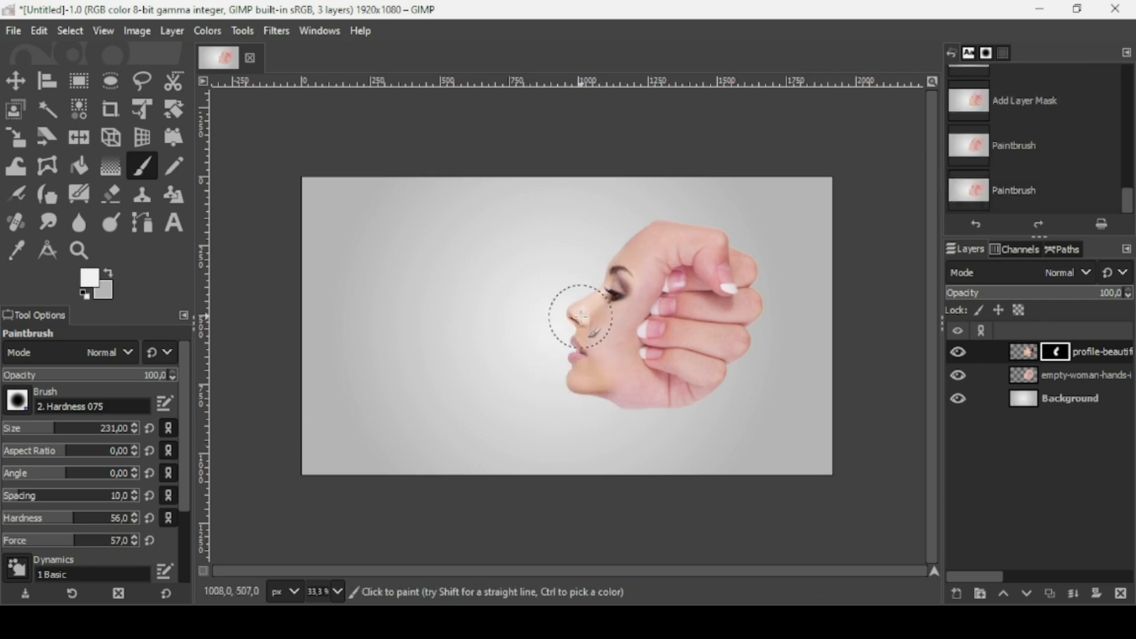
pyautogui.click(37, 522)
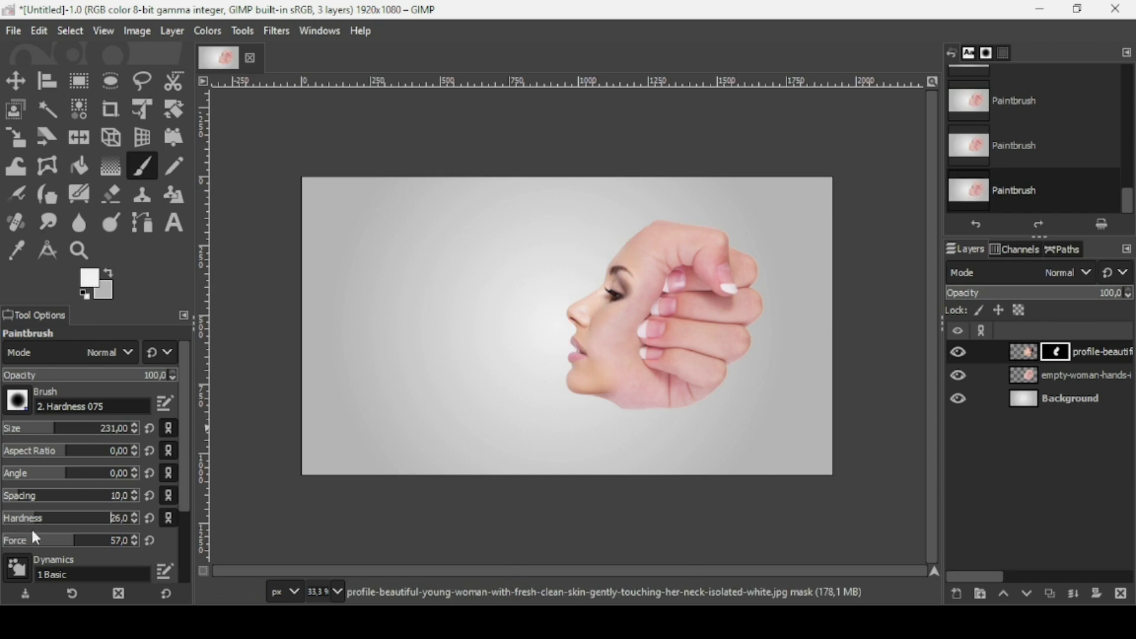
pyautogui.click(28, 540)
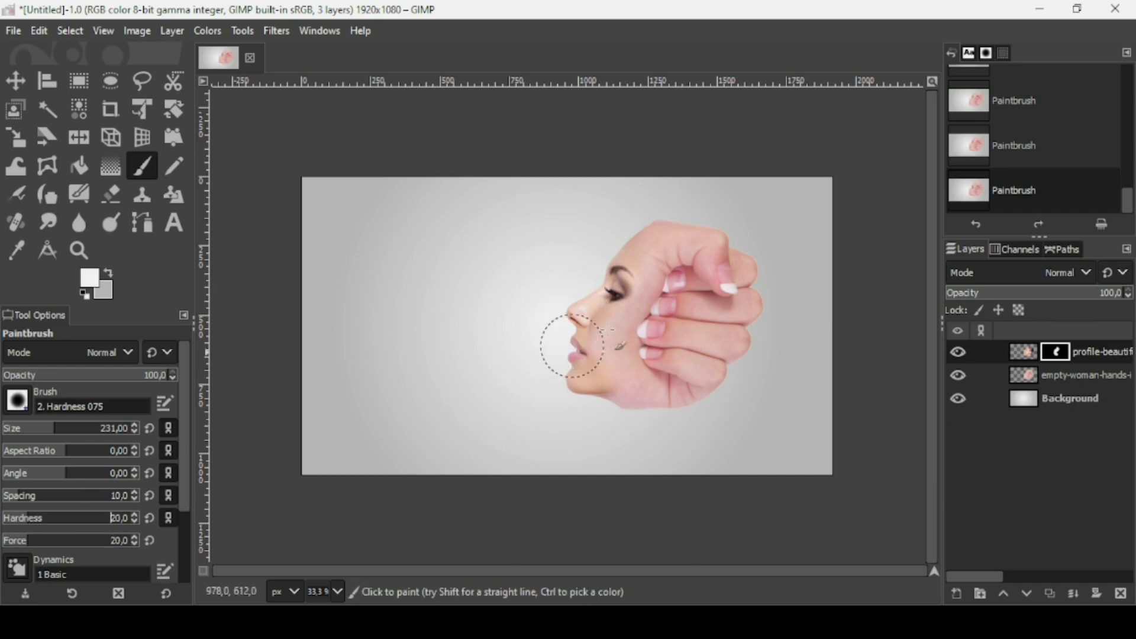
pyautogui.moveTo(618, 390)
pyautogui.mouseDown()
pyautogui.moveTo(606, 384)
pyautogui.moveTo(618, 392)
pyautogui.moveTo(621, 291)
pyautogui.mouseUp()
pyautogui.moveTo(628, 241)
pyautogui.mouseDown()
pyautogui.moveTo(634, 228)
pyautogui.moveTo(624, 248)
pyautogui.mouseUp()
pyautogui.moveTo(615, 342); pyautogui.dragTo(635, 323)
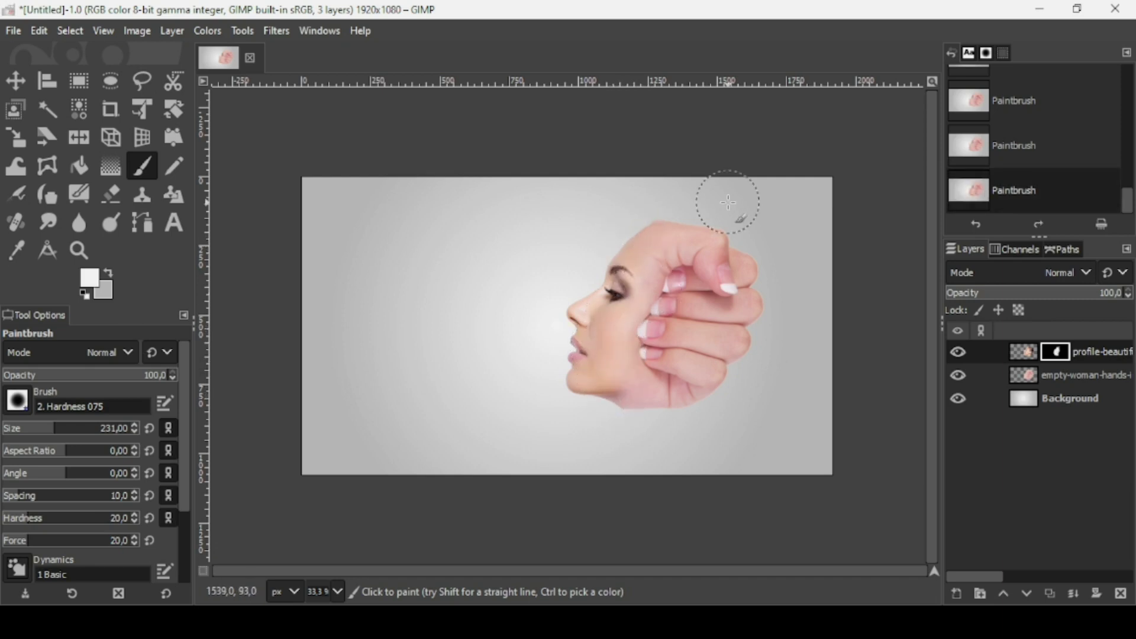
# Step: Undo the last stroke, reset colours to black/white, hide face near the chin, and check against the hands layer
pyautogui.hotkey('ctrl', 'z')
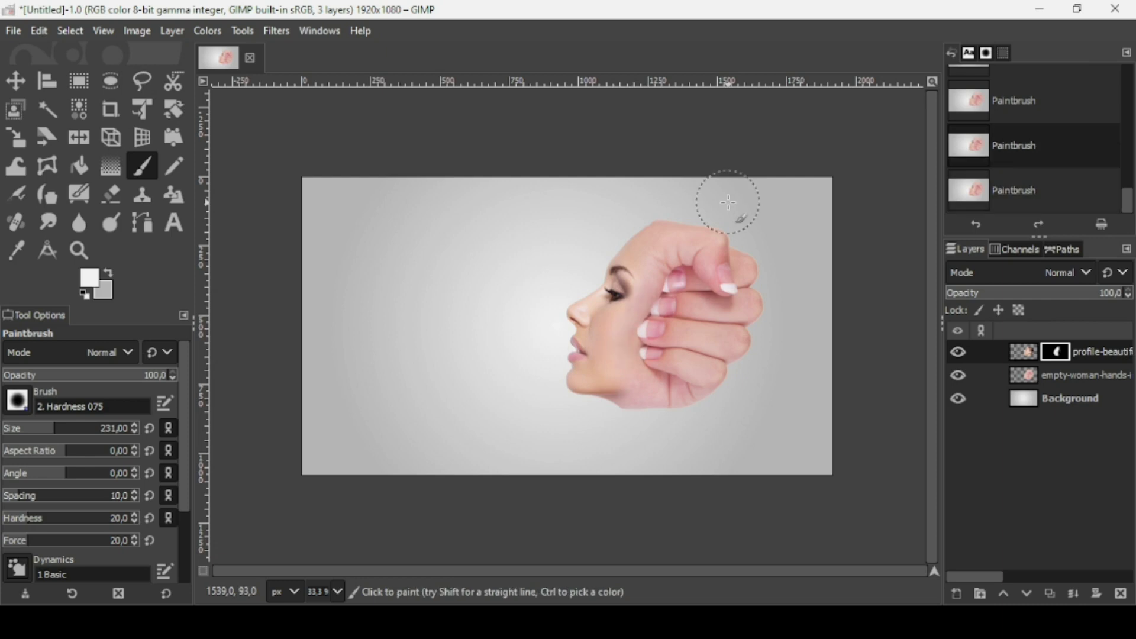
pyautogui.click(84, 293)
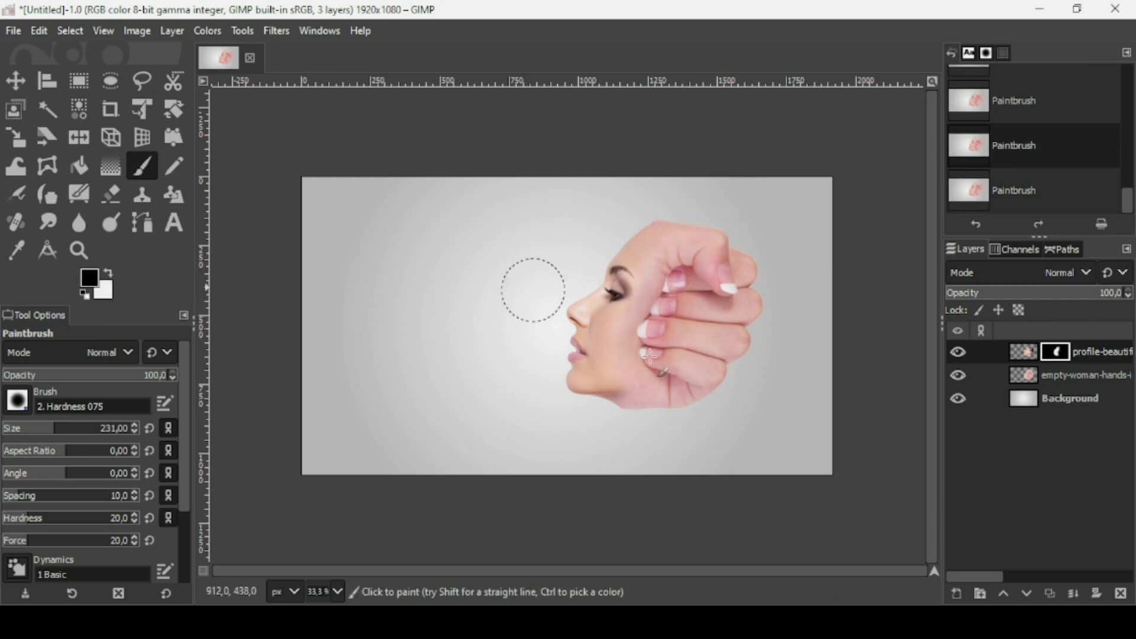
pyautogui.moveTo(627, 394)
pyautogui.mouseDown()
pyautogui.moveTo(591, 400)
pyautogui.moveTo(634, 406)
pyautogui.mouseUp()
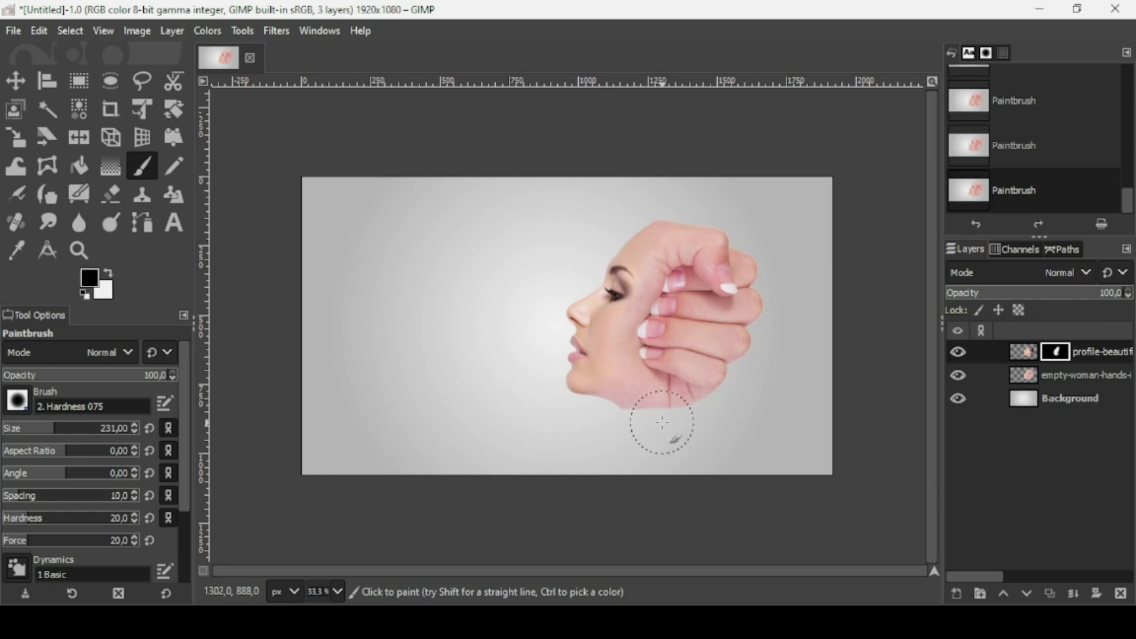
pyautogui.scroll(1, 661, 422)
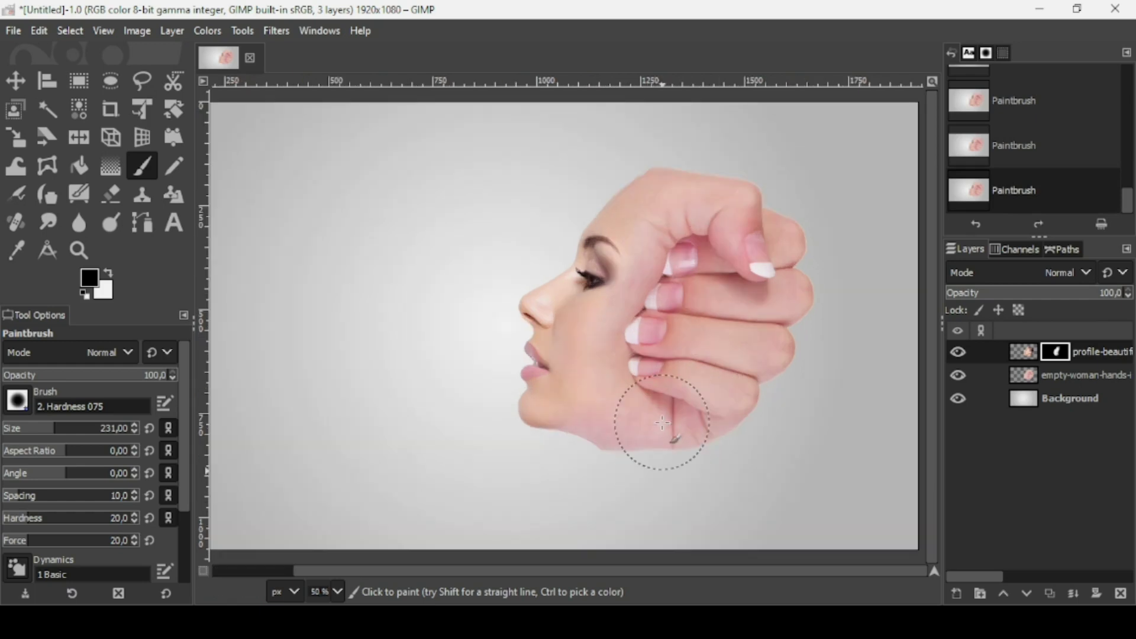
pyautogui.click(1029, 379)
pyautogui.click(956, 376)
pyautogui.click(955, 376)
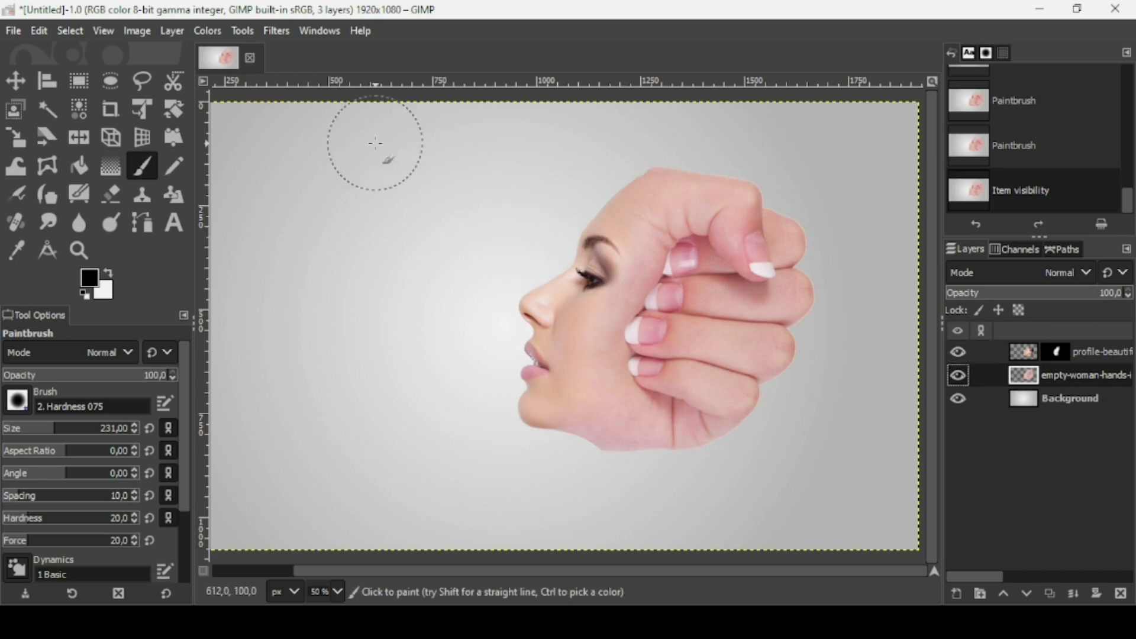
# Step: Apply Hue-Saturation to the hand layer: hue 1.1, lightness -1.8, saturation -7.9
pyautogui.click(217, 34)
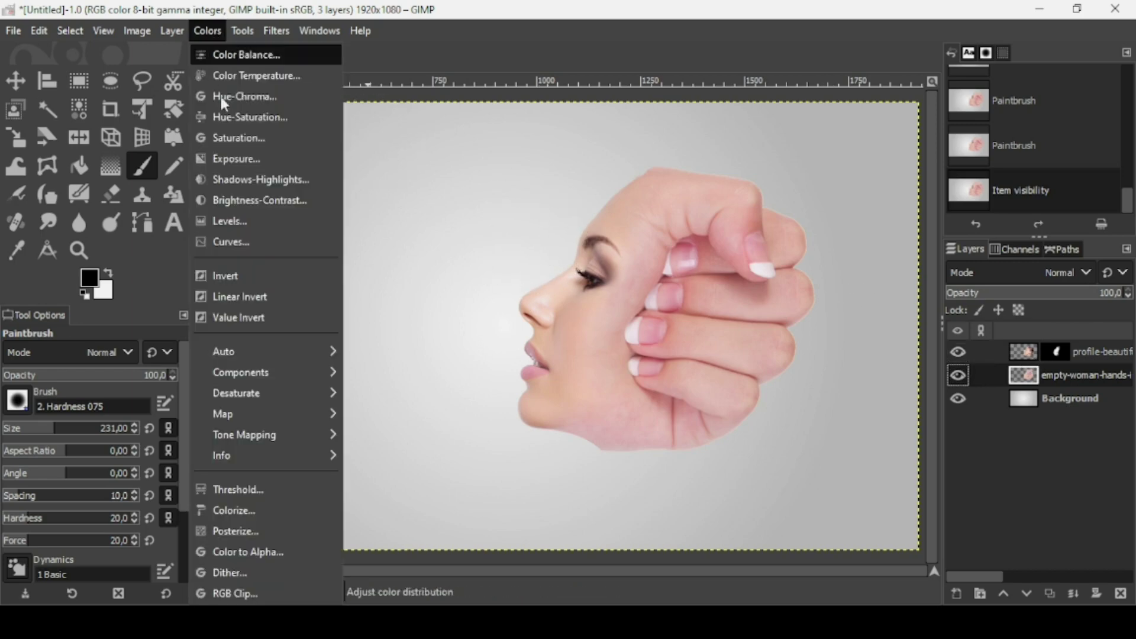
pyautogui.click(221, 117)
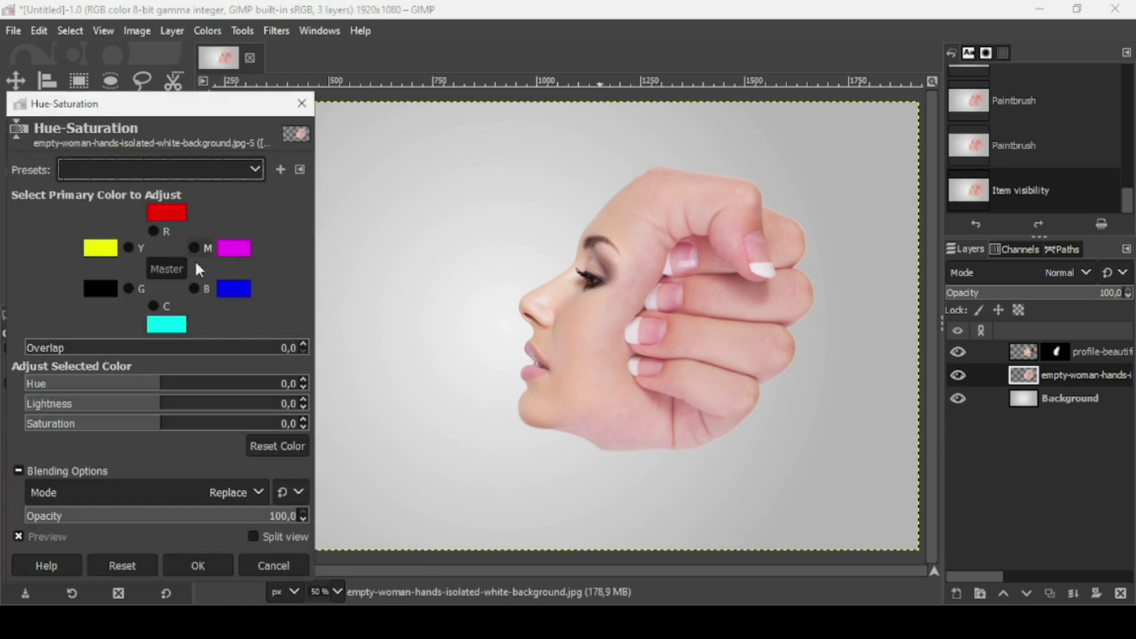
pyautogui.click(157, 390)
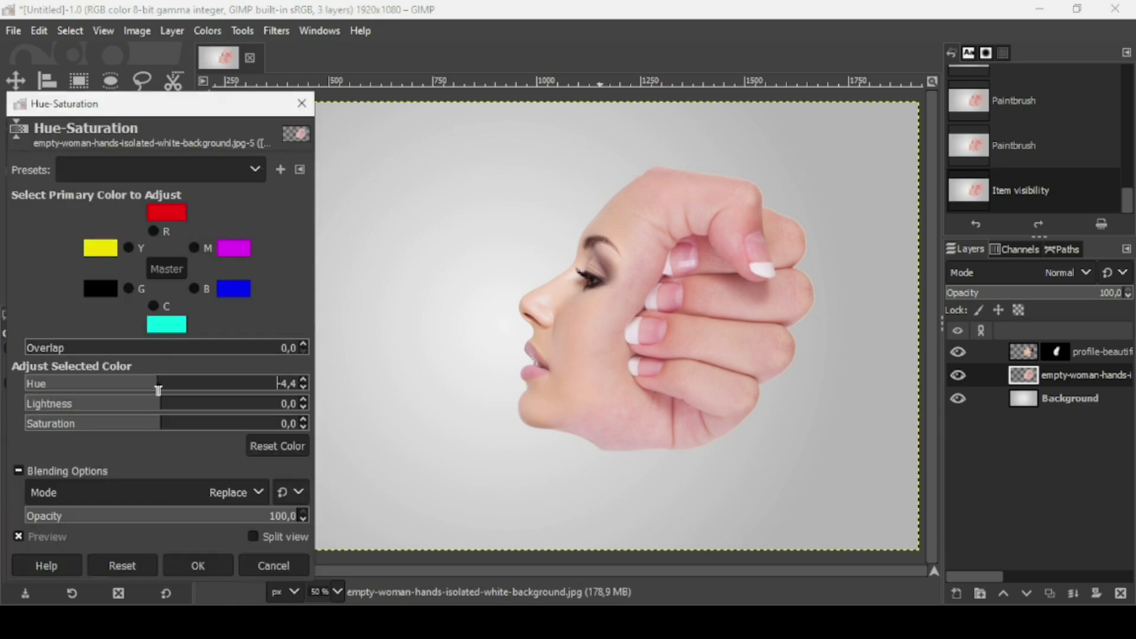
pyautogui.click(159, 389)
pyautogui.click(162, 390)
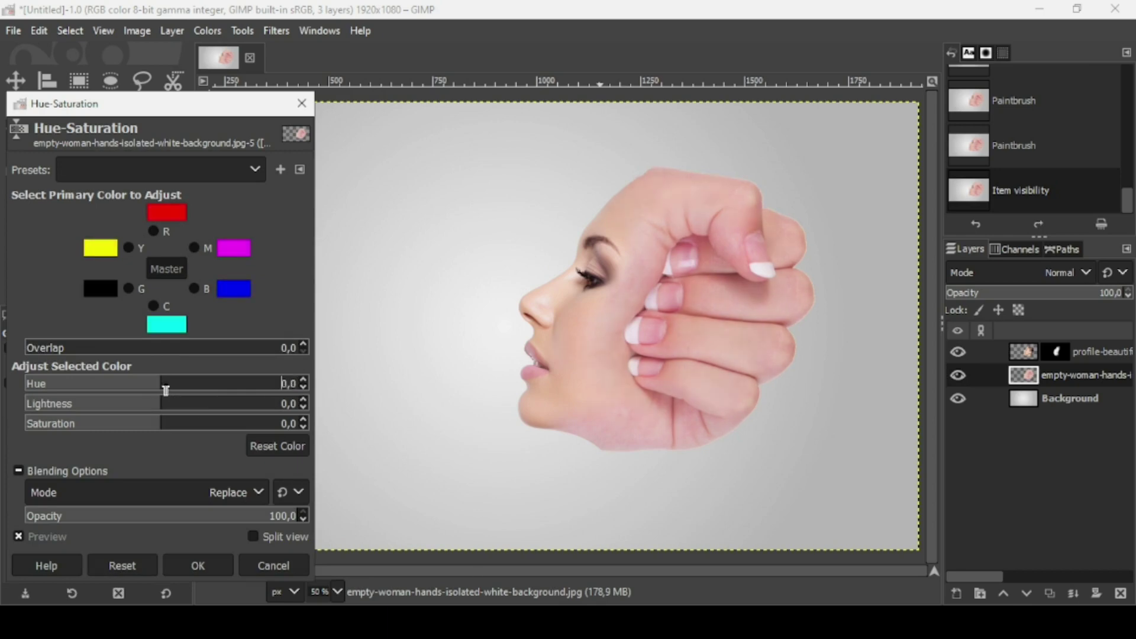
pyautogui.click(166, 390)
pyautogui.click(164, 390)
pyautogui.click(155, 408)
pyautogui.moveTo(155, 409); pyautogui.dragTo(159, 408)
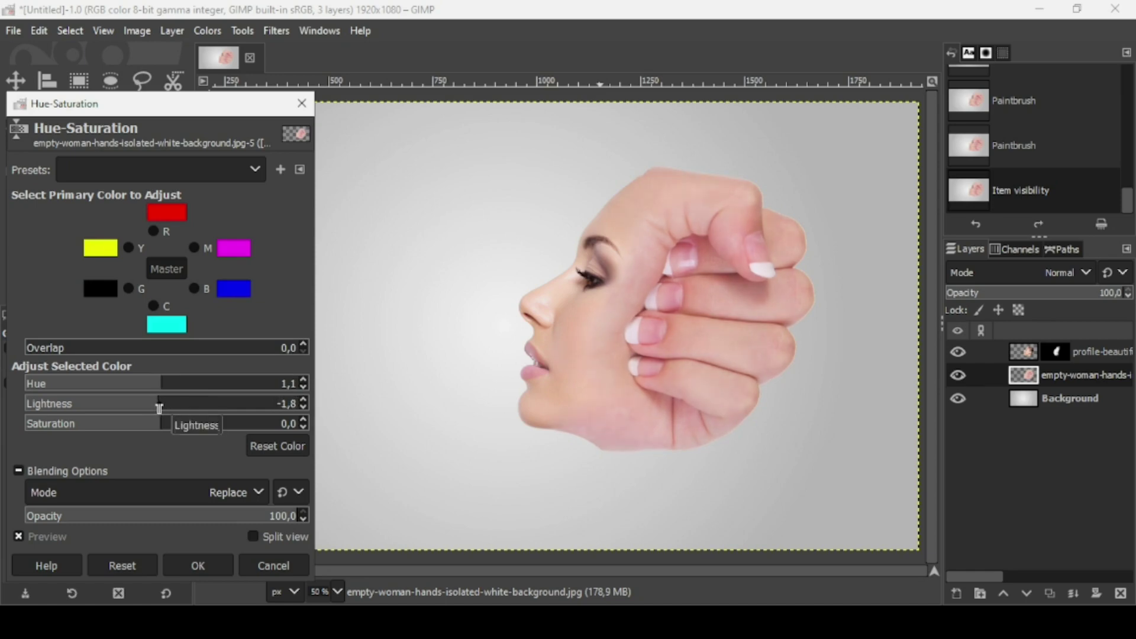
pyautogui.moveTo(147, 426); pyautogui.dragTo(151, 428)
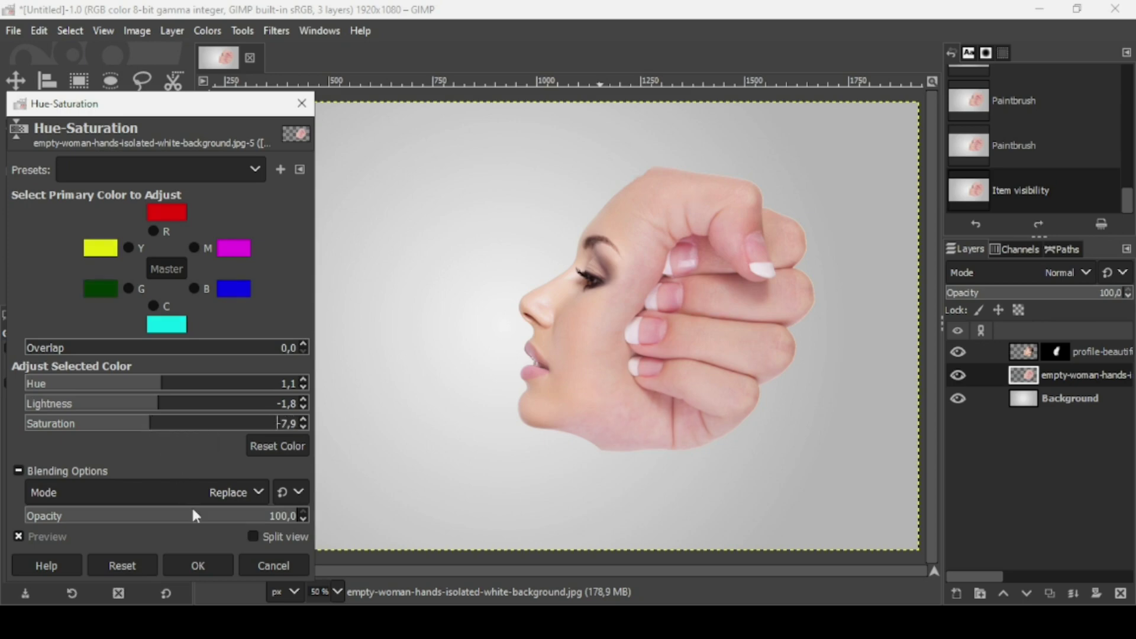
pyautogui.click(197, 565)
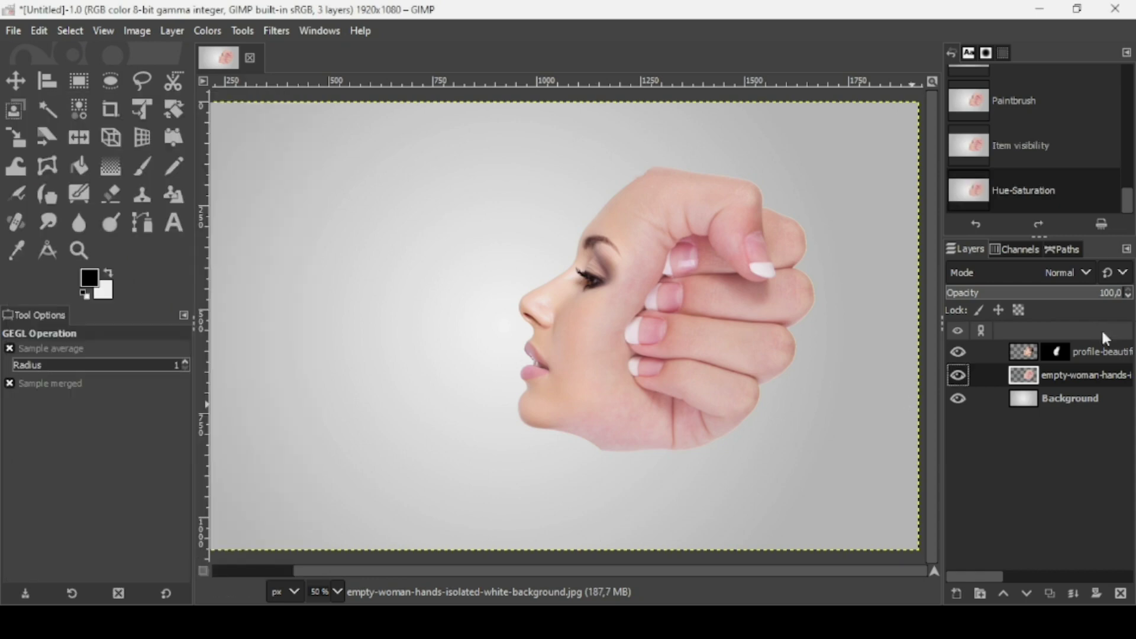
# Step: Apply Hue-Saturation to the face layer with hue -3.3, lightness 0.6, saturation -5.5
pyautogui.click(1028, 354)
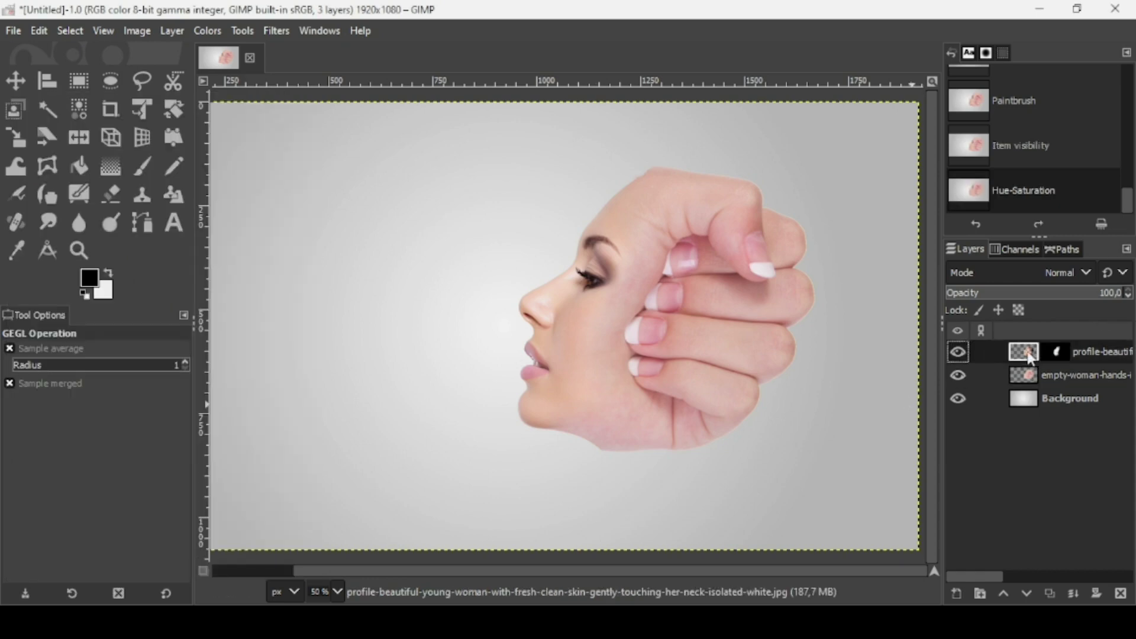
pyautogui.click(209, 31)
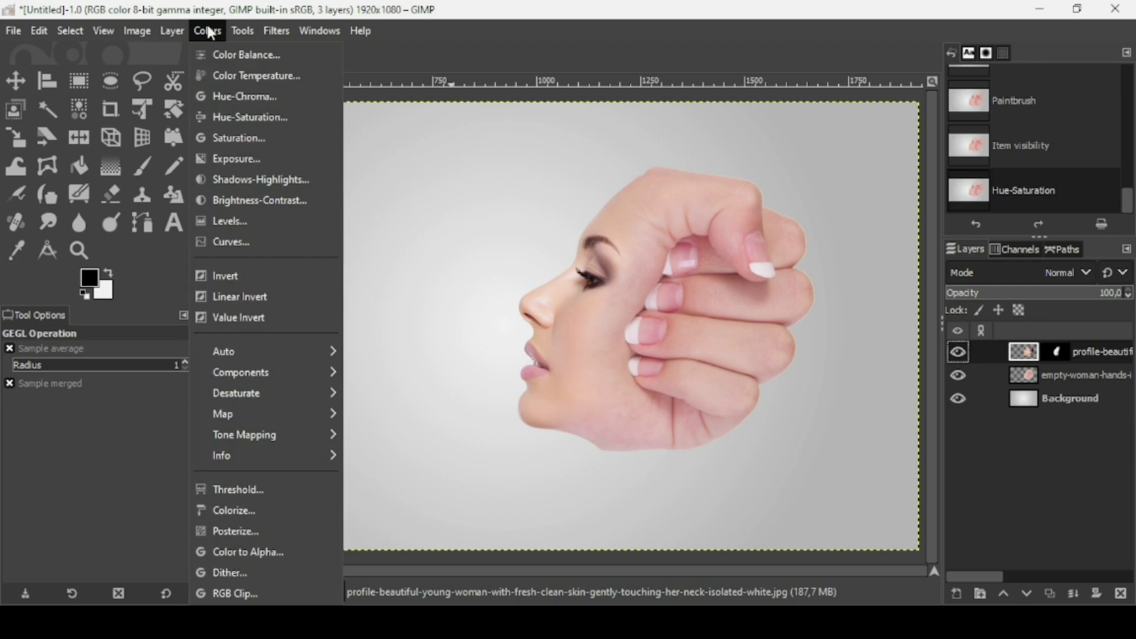
pyautogui.click(234, 117)
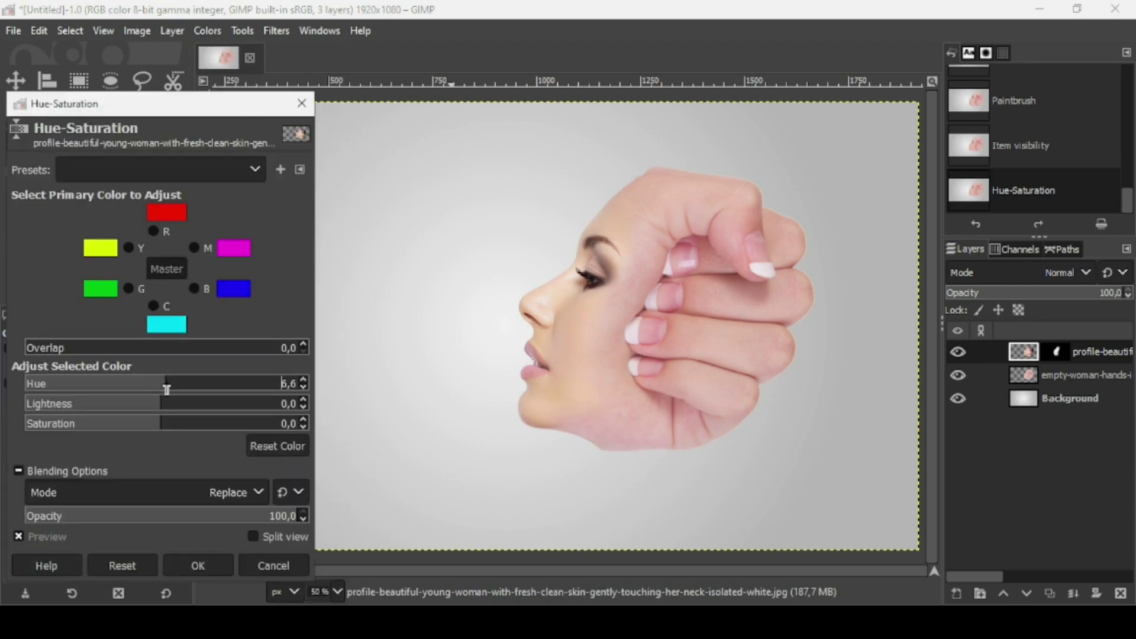
pyautogui.moveTo(165, 389); pyautogui.dragTo(153, 433)
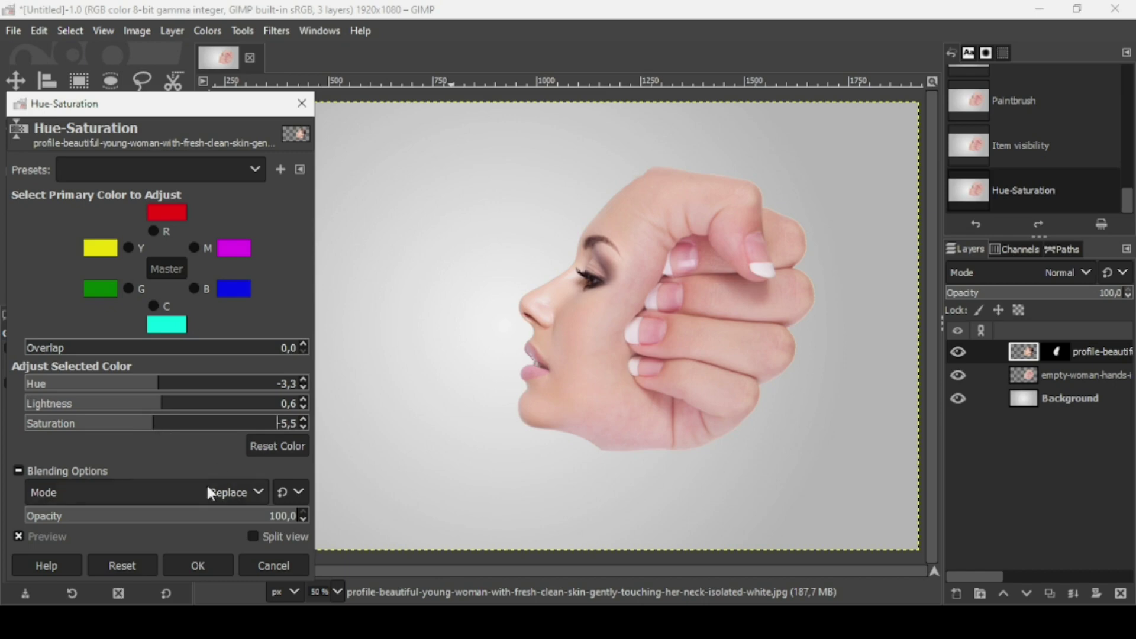
pyautogui.click(204, 563)
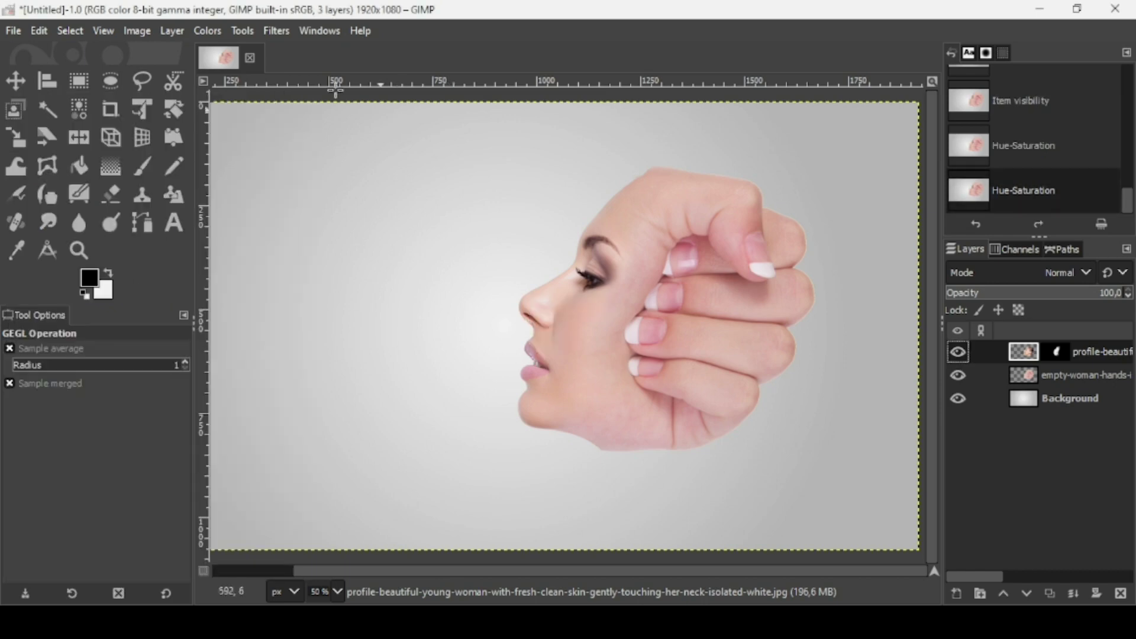
# Step: Lower the face layer's contrast to about -10 with Brightness-Contrast, brightness unchanged
pyautogui.click(218, 31)
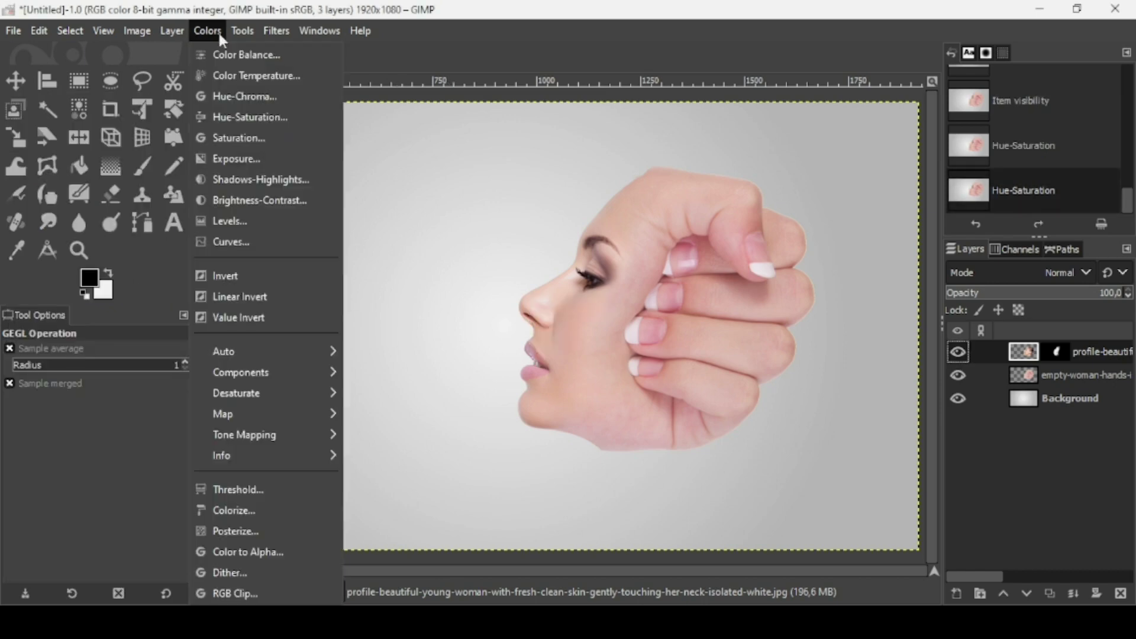
pyautogui.click(254, 200)
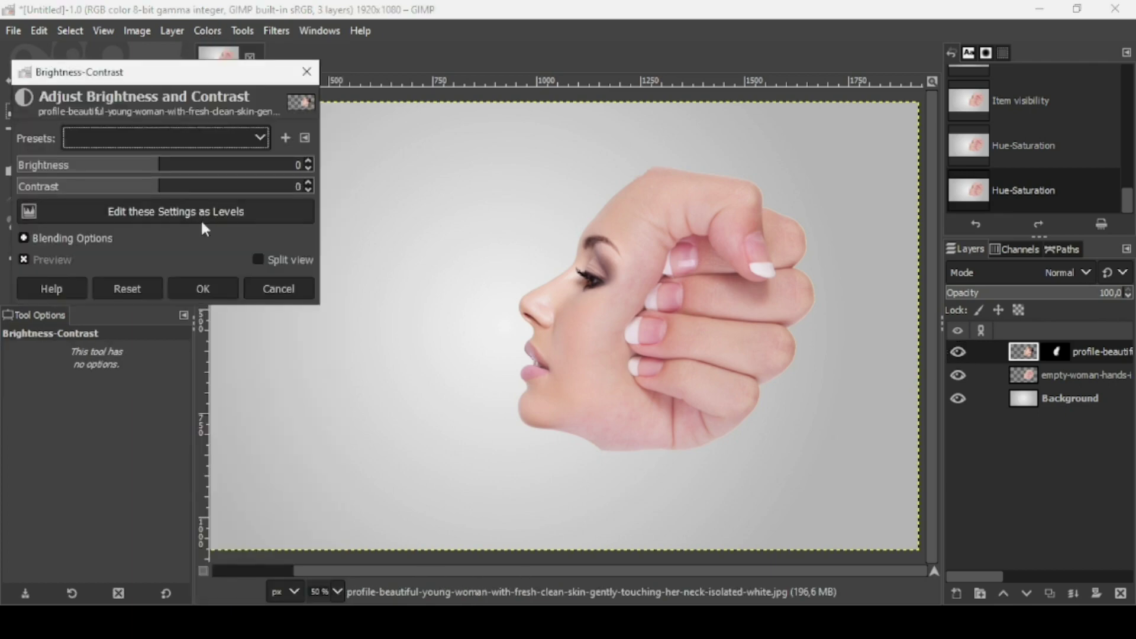
pyautogui.click(156, 192)
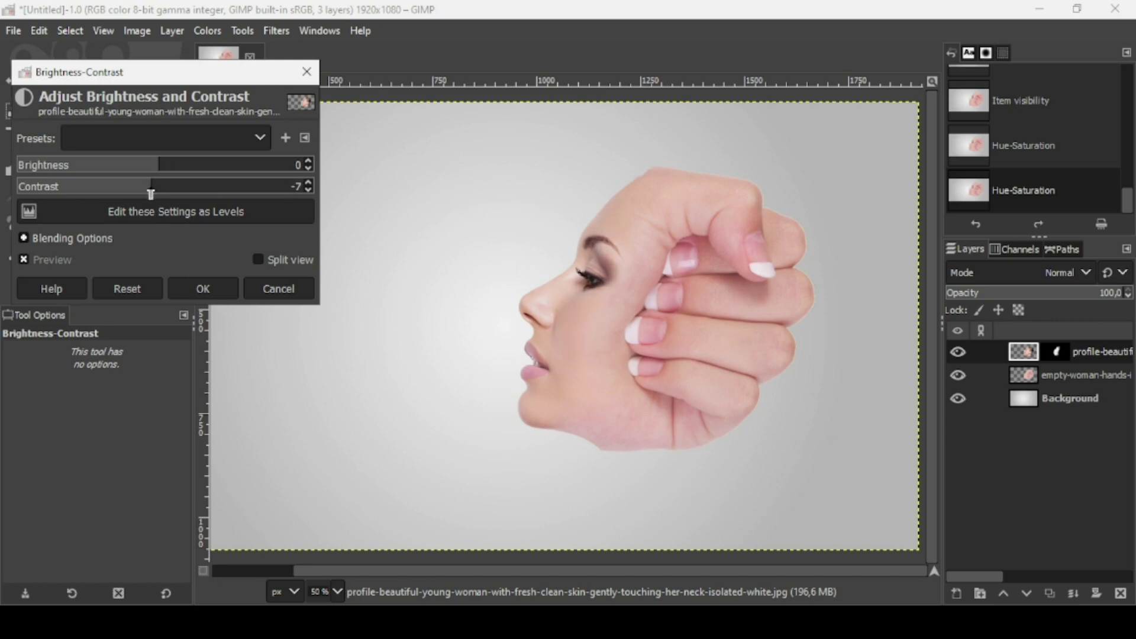
pyautogui.moveTo(151, 194); pyautogui.dragTo(148, 194)
pyautogui.click(190, 291)
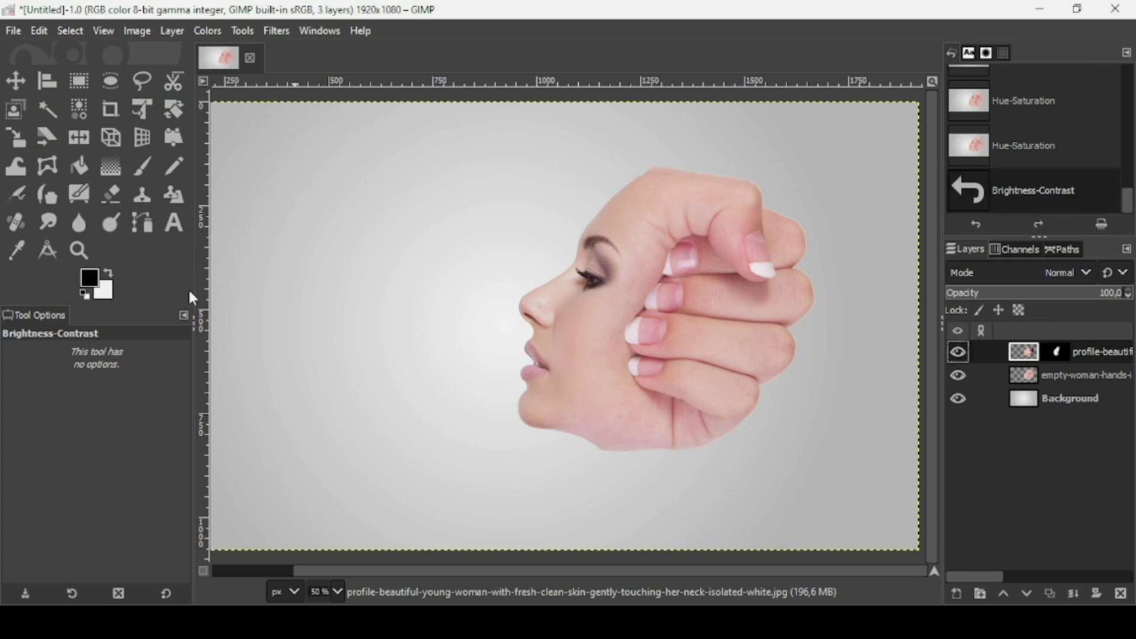
# Step: Brush two more passes on the face mask along the jaw and chin, then fit the image in view
pyautogui.click(1057, 353)
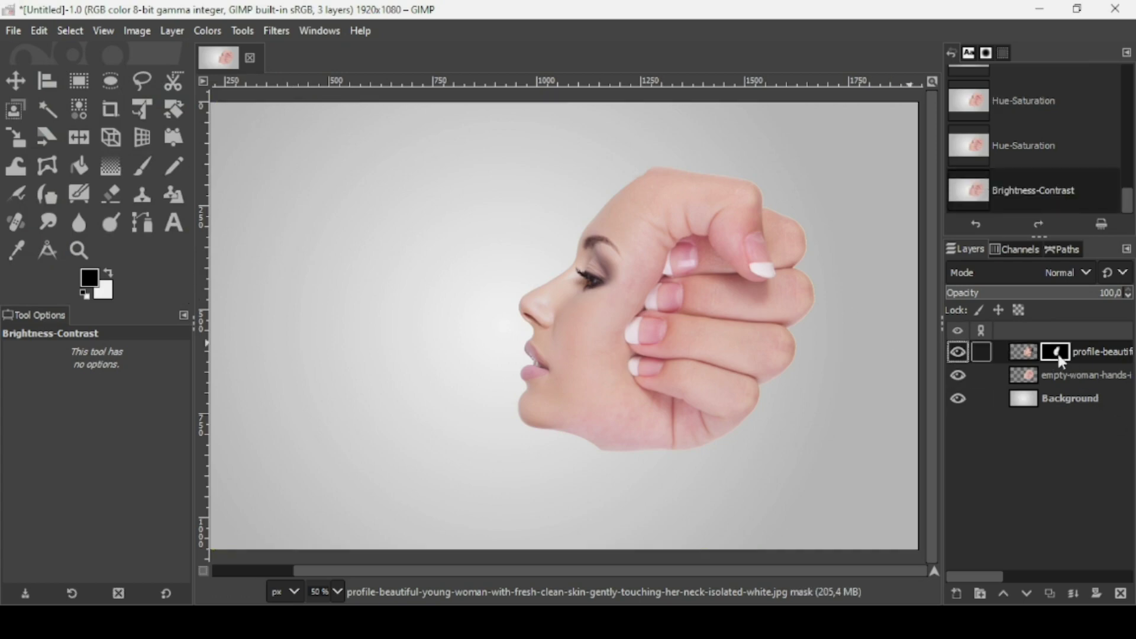
pyautogui.click(142, 166)
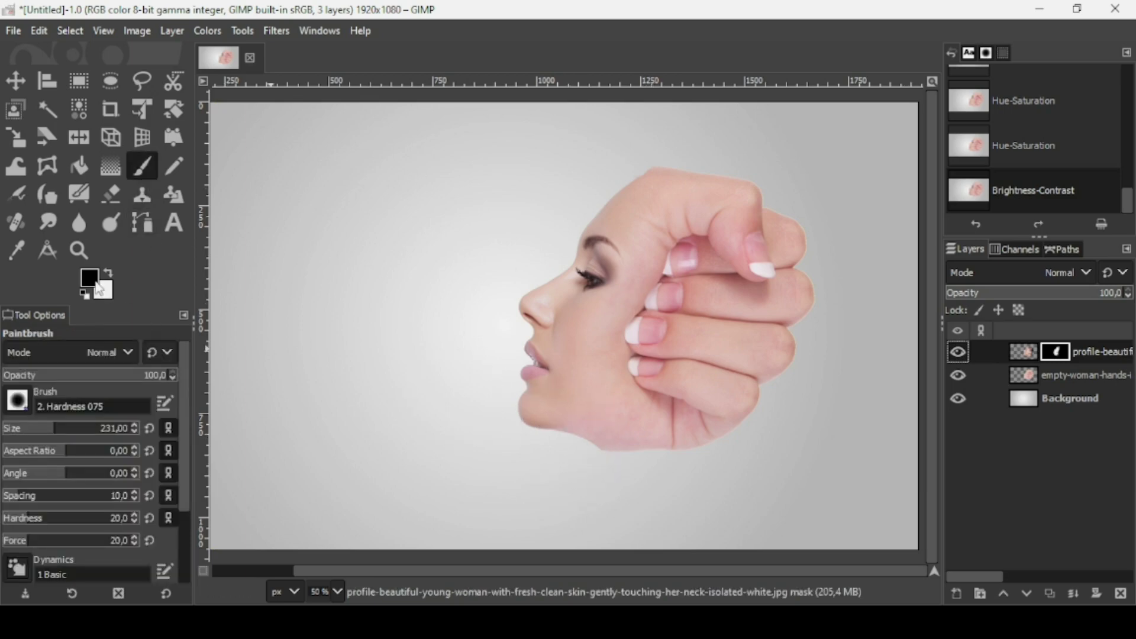
pyautogui.moveTo(567, 438)
pyautogui.mouseDown()
pyautogui.moveTo(570, 448)
pyautogui.moveTo(575, 439)
pyautogui.mouseUp()
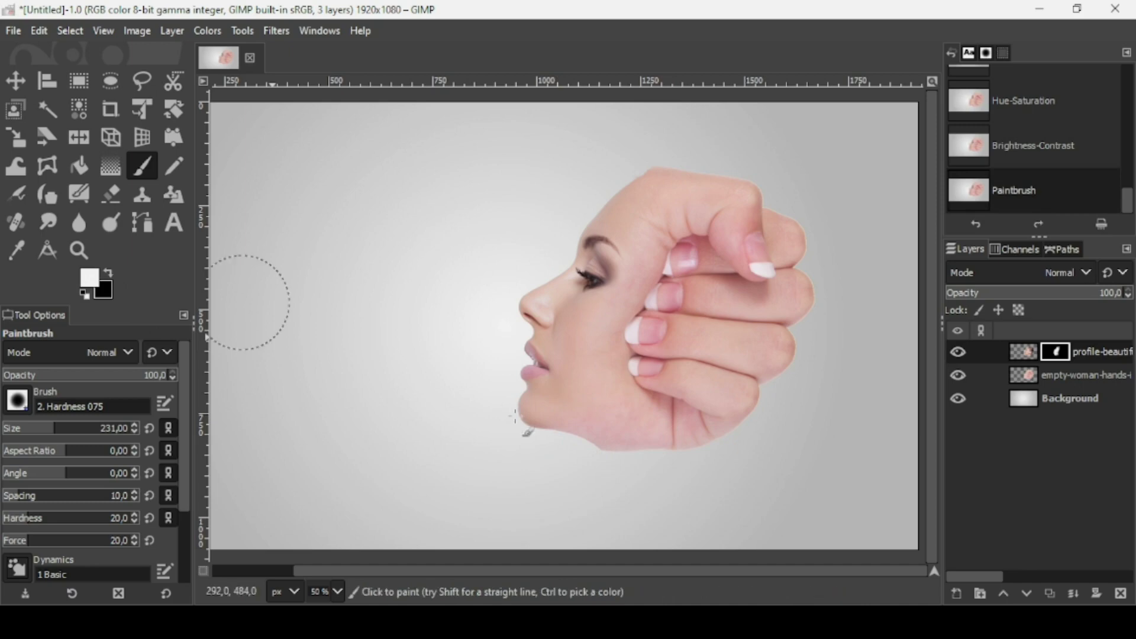
pyautogui.moveTo(545, 432)
pyautogui.mouseDown()
pyautogui.moveTo(553, 400)
pyautogui.moveTo(544, 431)
pyautogui.mouseUp()
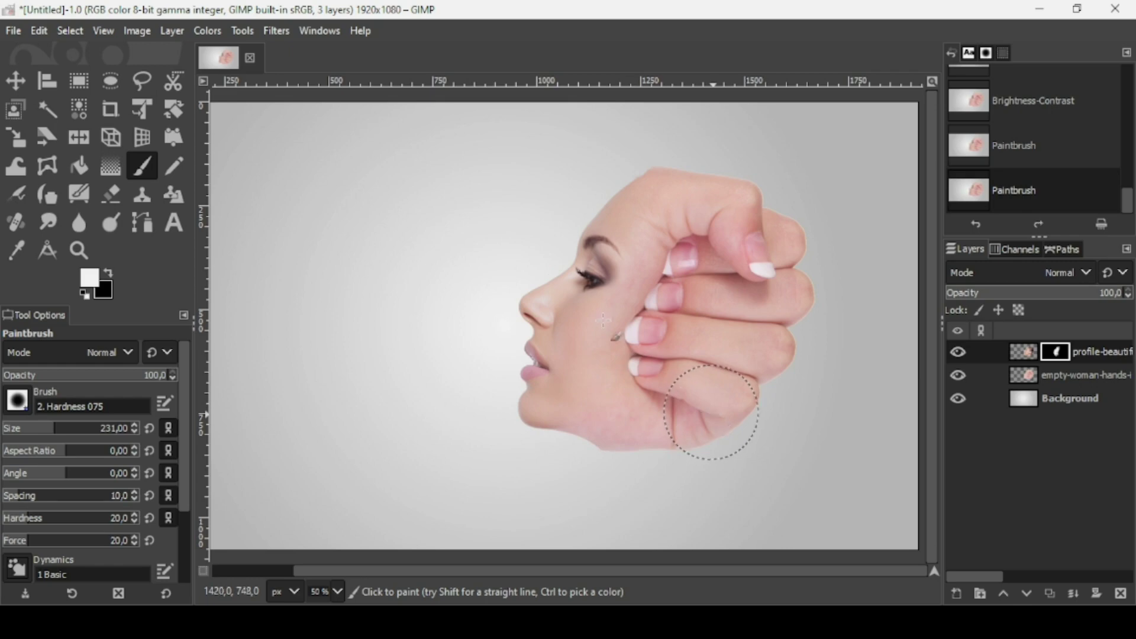
pyautogui.press('-')
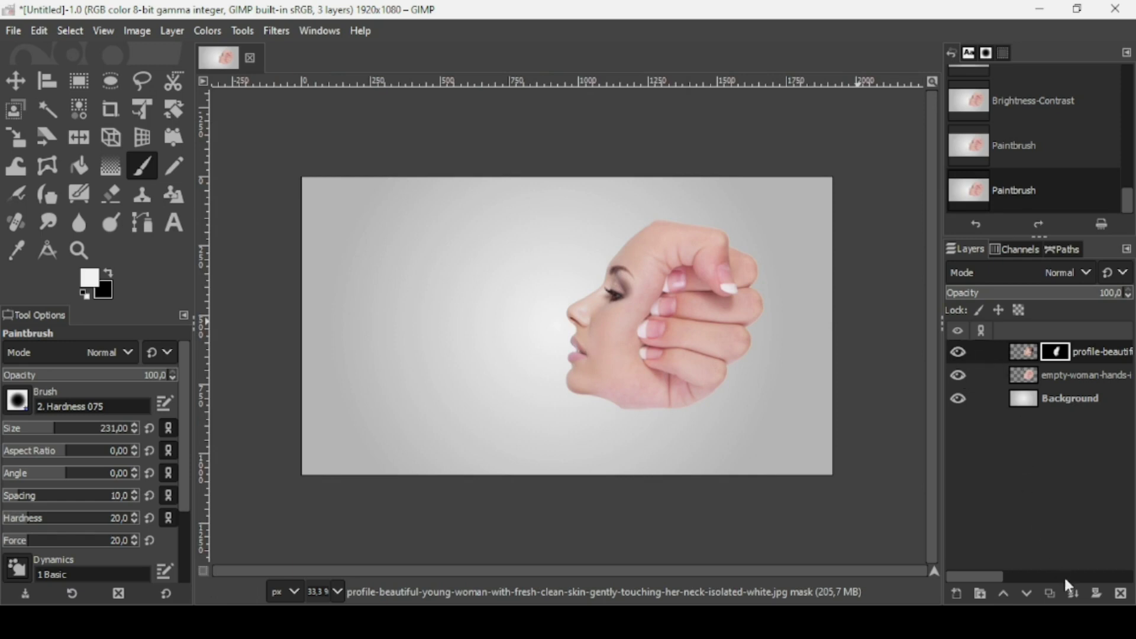
# Step: Merge the face layer into the hands layer and nudge the face-and-fist slightly left
pyautogui.click(1074, 596)
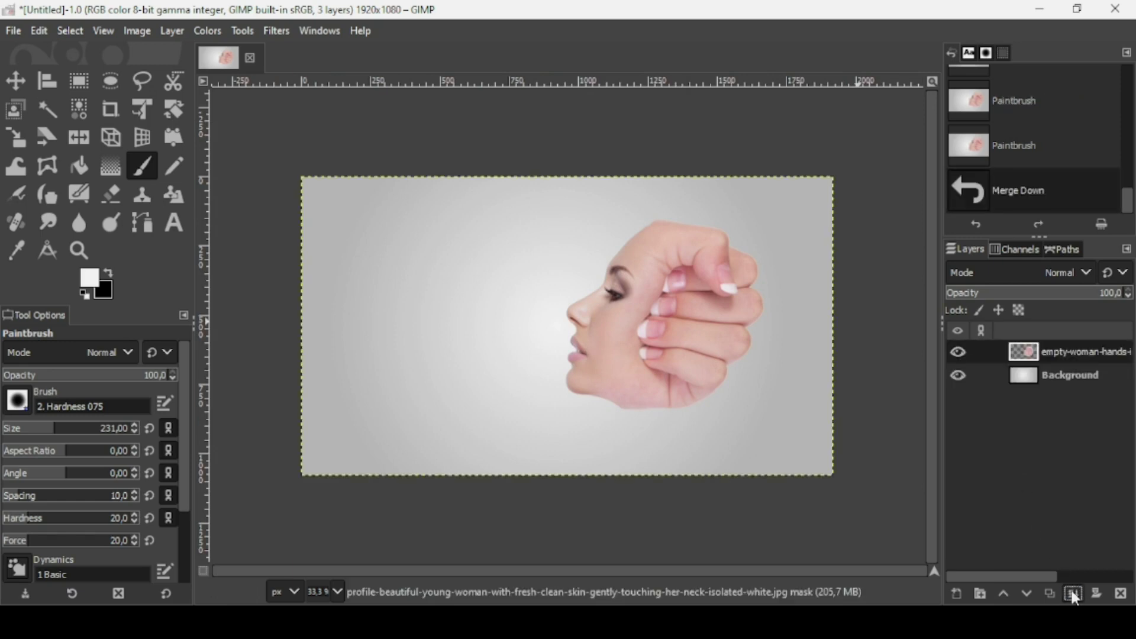
pyautogui.click(12, 81)
pyautogui.moveTo(661, 319); pyautogui.dragTo(645, 321)
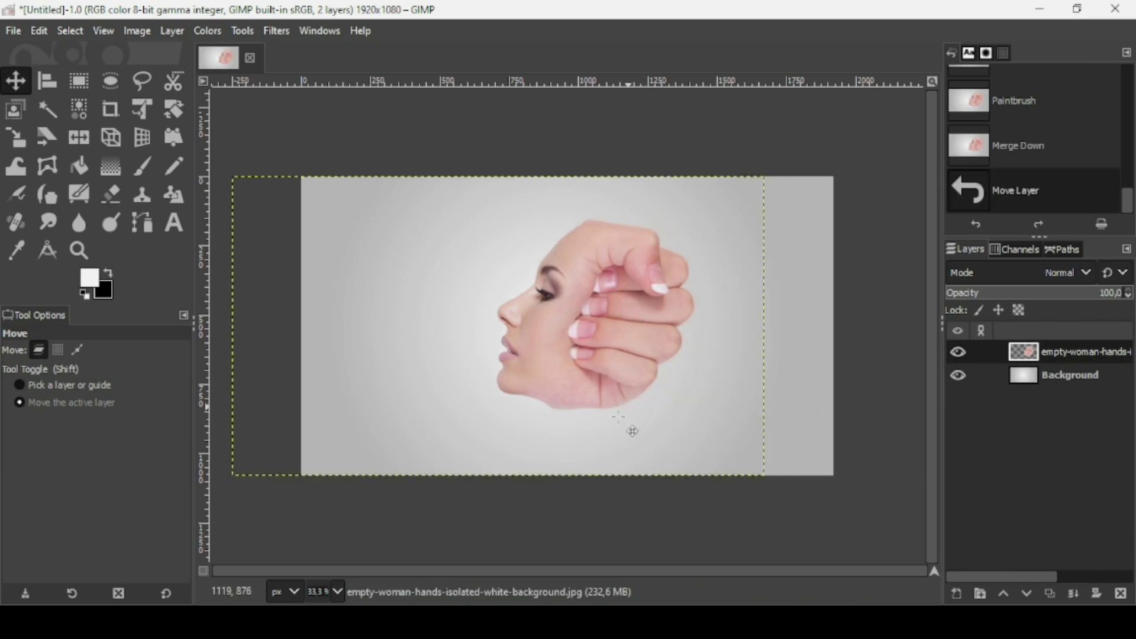
# Step: Extend the face-and-fist layer to the full image size and begin adding a new layer
pyautogui.rightClick(970, 351)
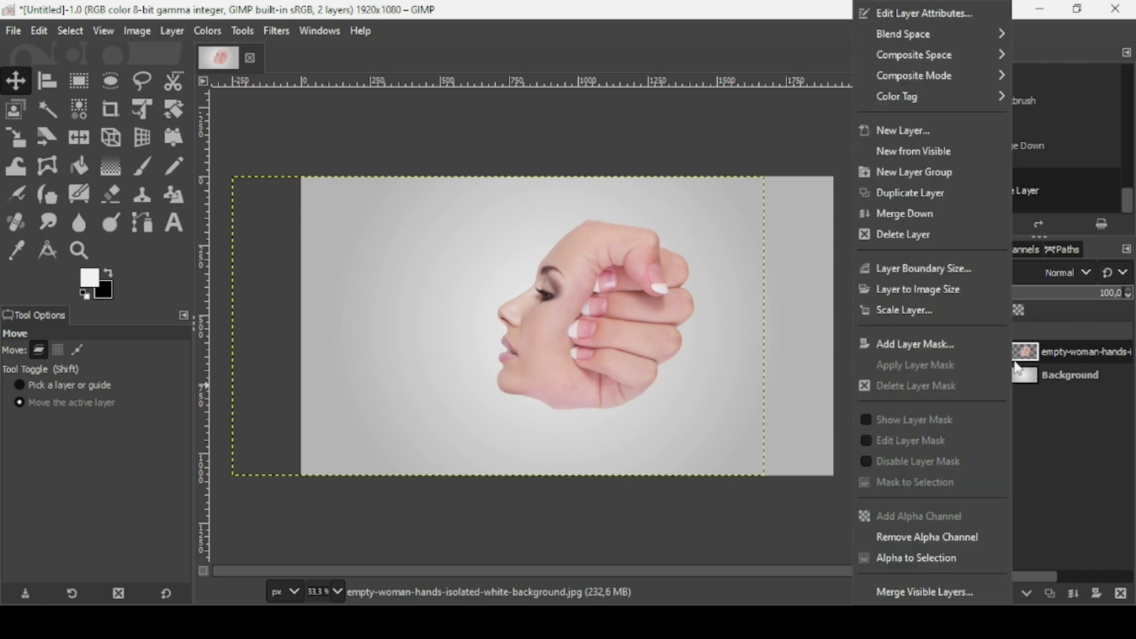
pyautogui.click(968, 291)
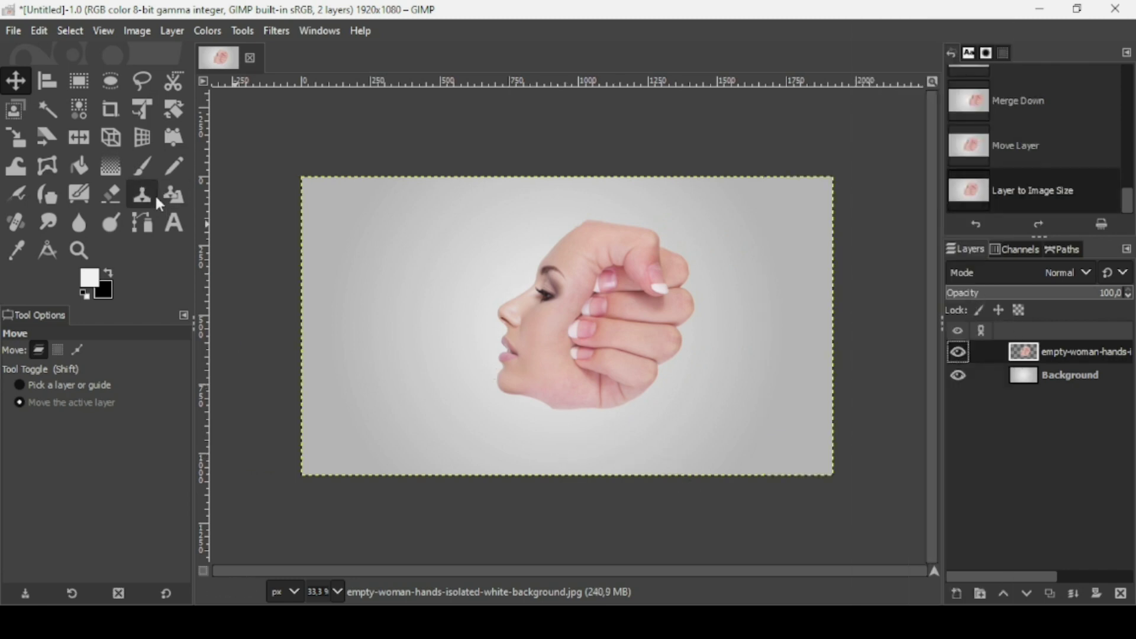
pyautogui.click(143, 169)
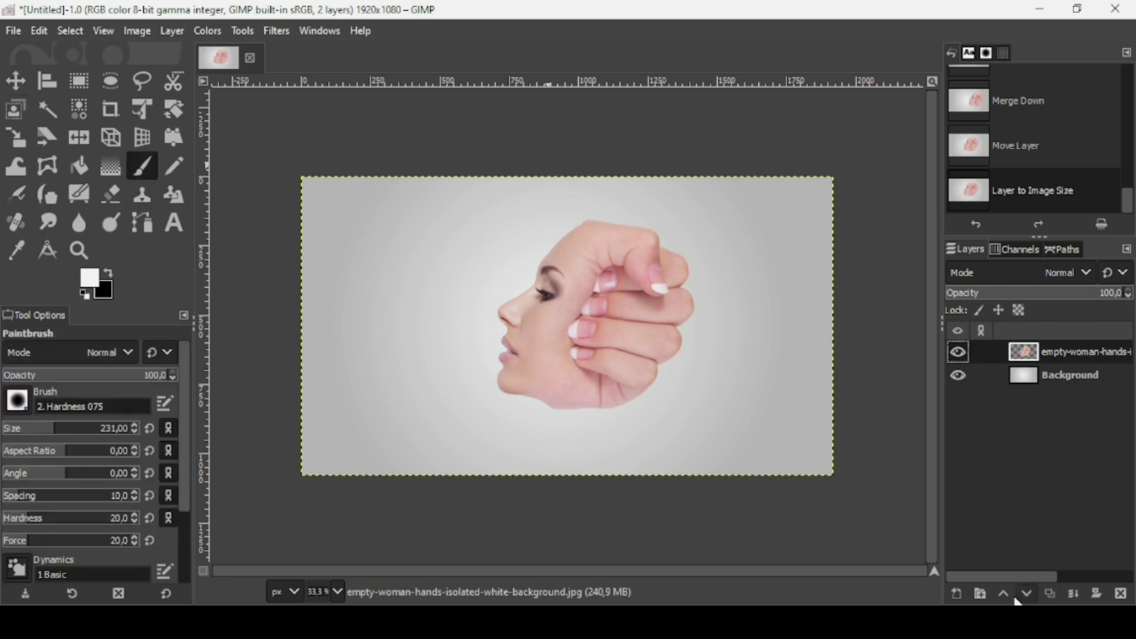
pyautogui.click(956, 594)
# Step: On a new transparent layer, paint a black dab with brush size 873, hardness 42, force 41
pyautogui.click(996, 583)
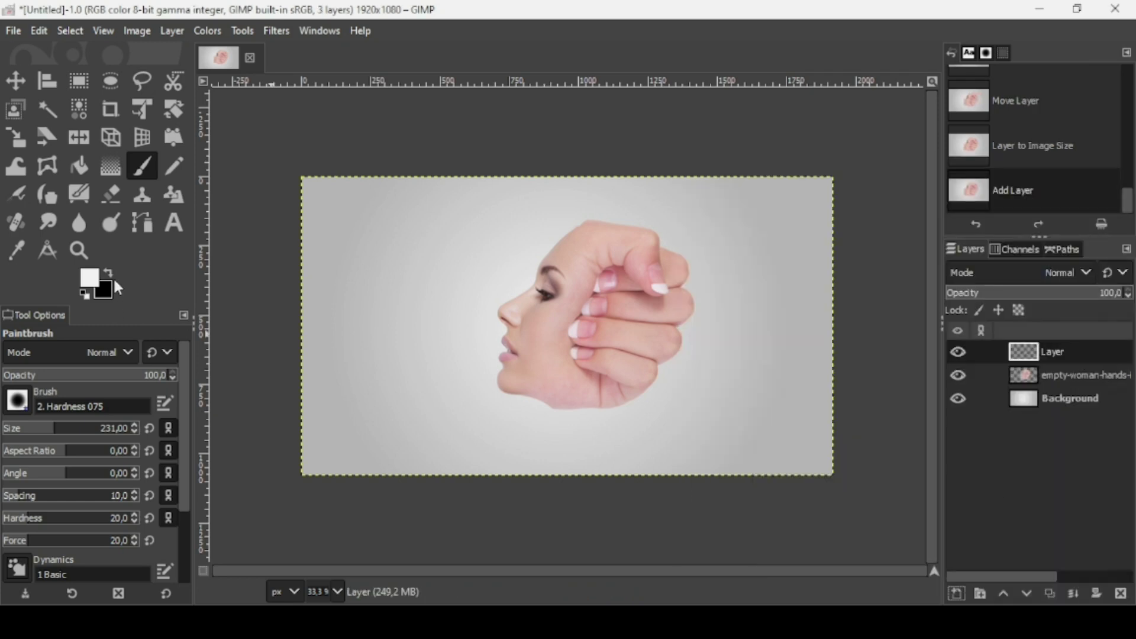
pyautogui.click(90, 430)
pyautogui.click(56, 523)
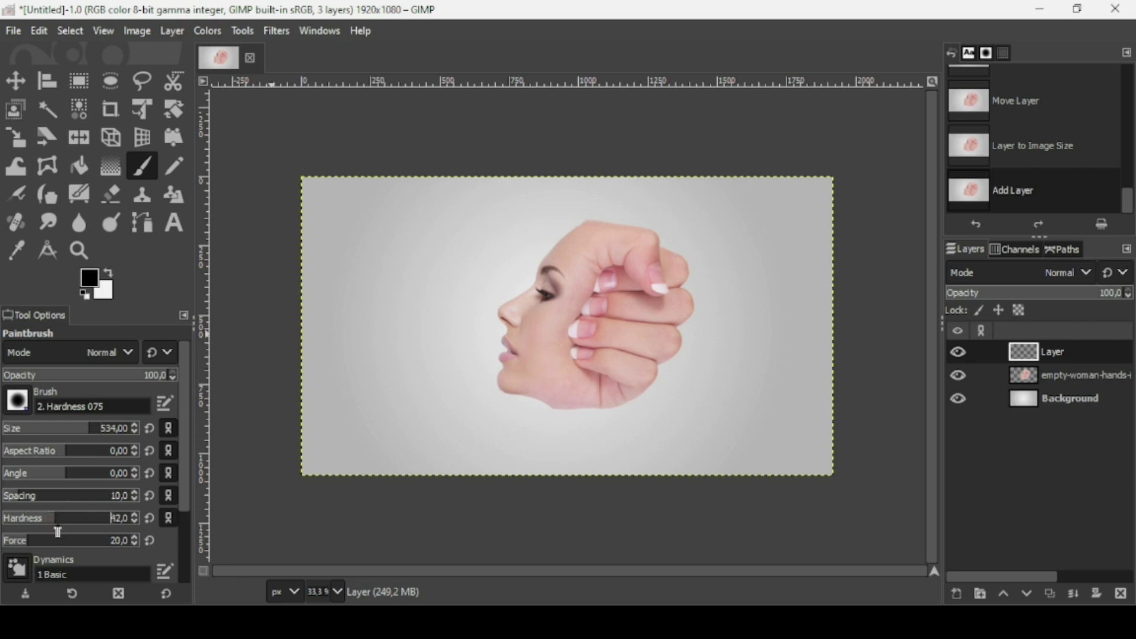
pyautogui.click(57, 543)
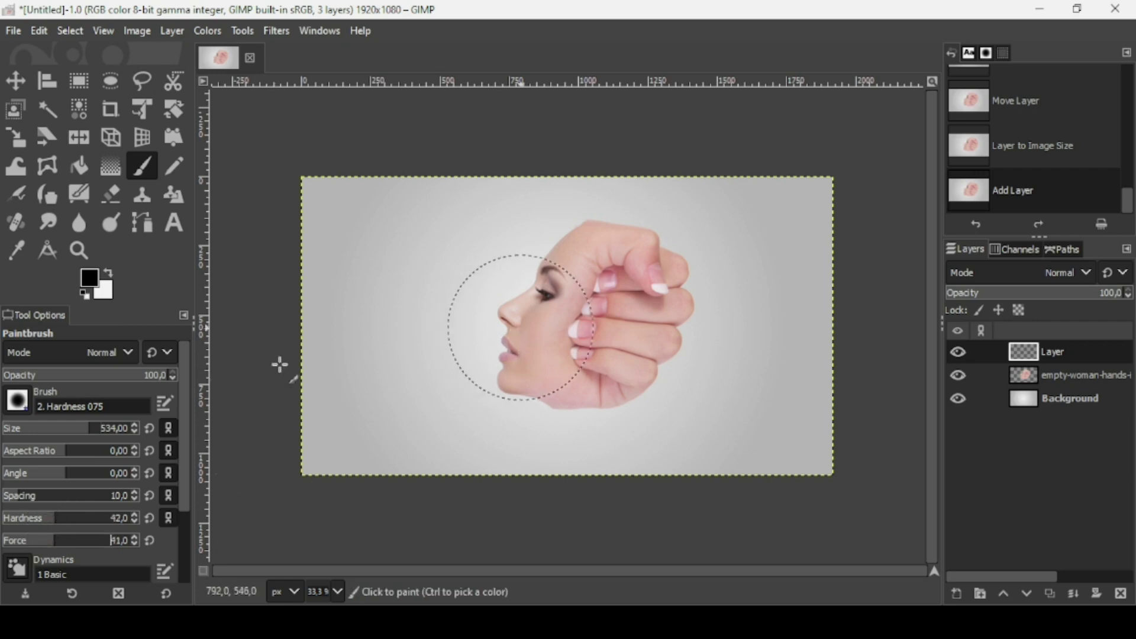
pyautogui.click(120, 430)
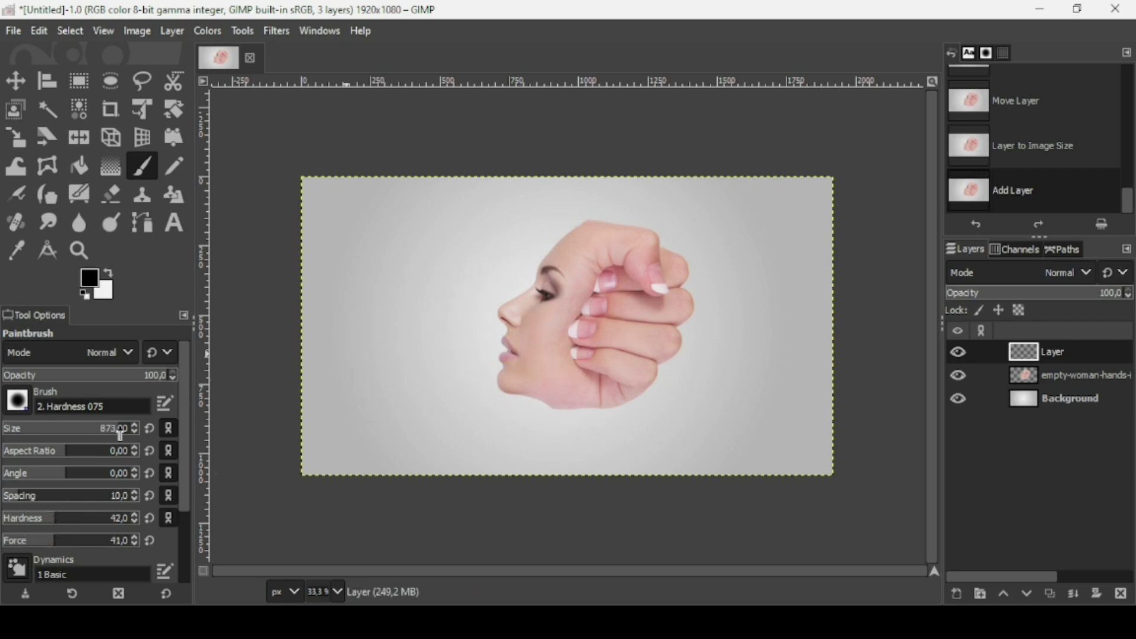
pyautogui.click(586, 314)
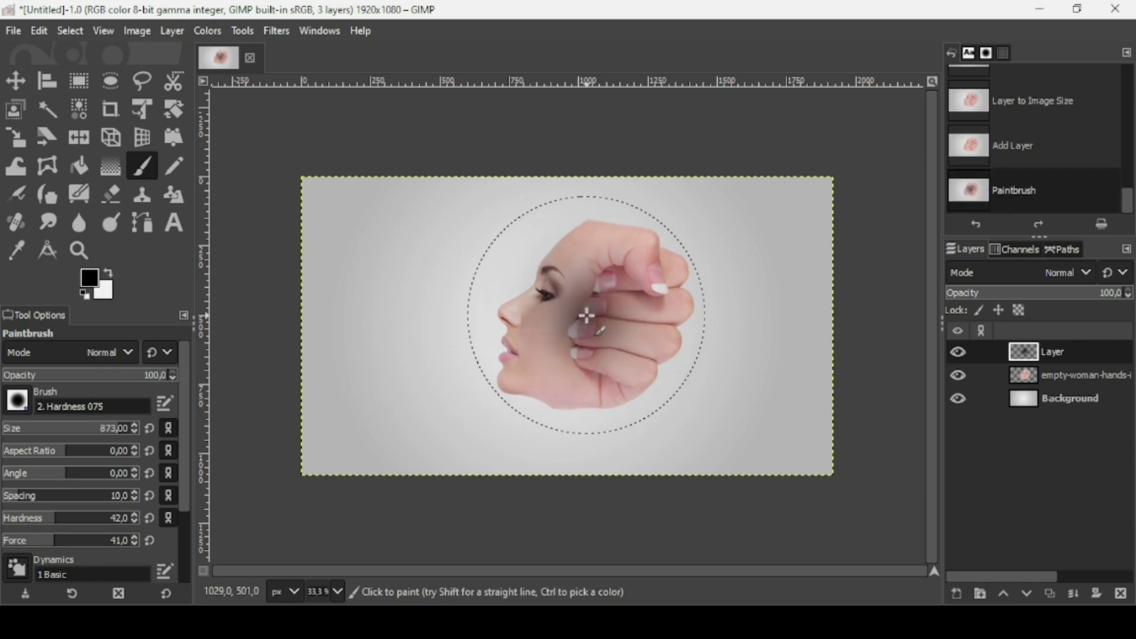
# Step: Scale the dab into a flat 2331×237 shadow and lower its layer opacity to about 64
pyautogui.hotkey('shift', 's')
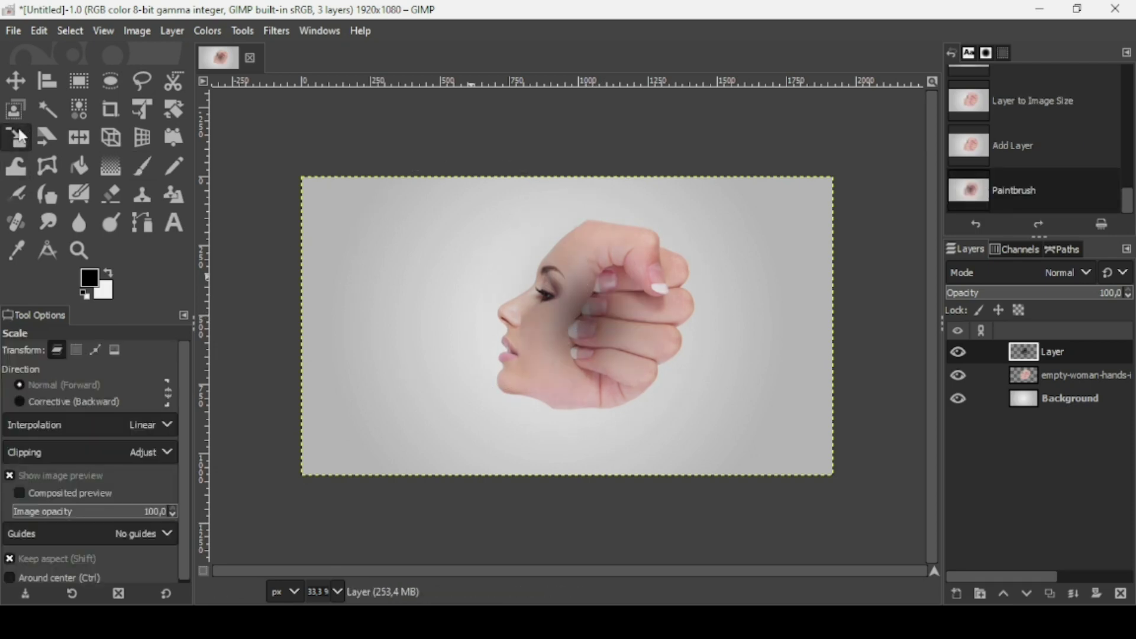
pyautogui.click(600, 283)
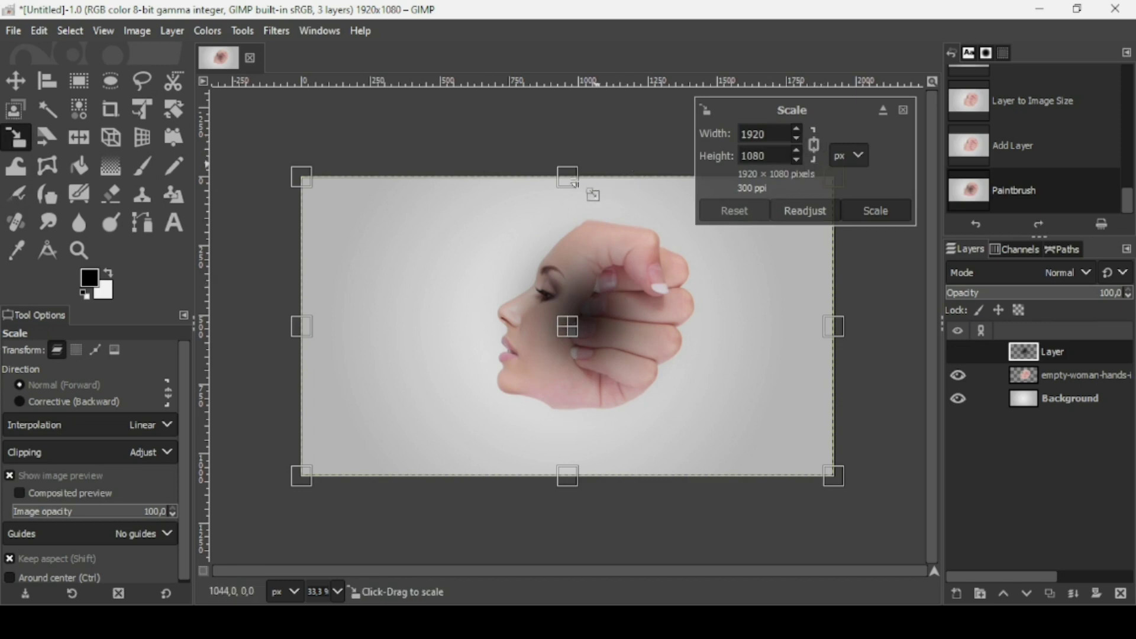
pyautogui.press('shift')
pyautogui.moveTo(566, 179); pyautogui.dragTo(568, 417)
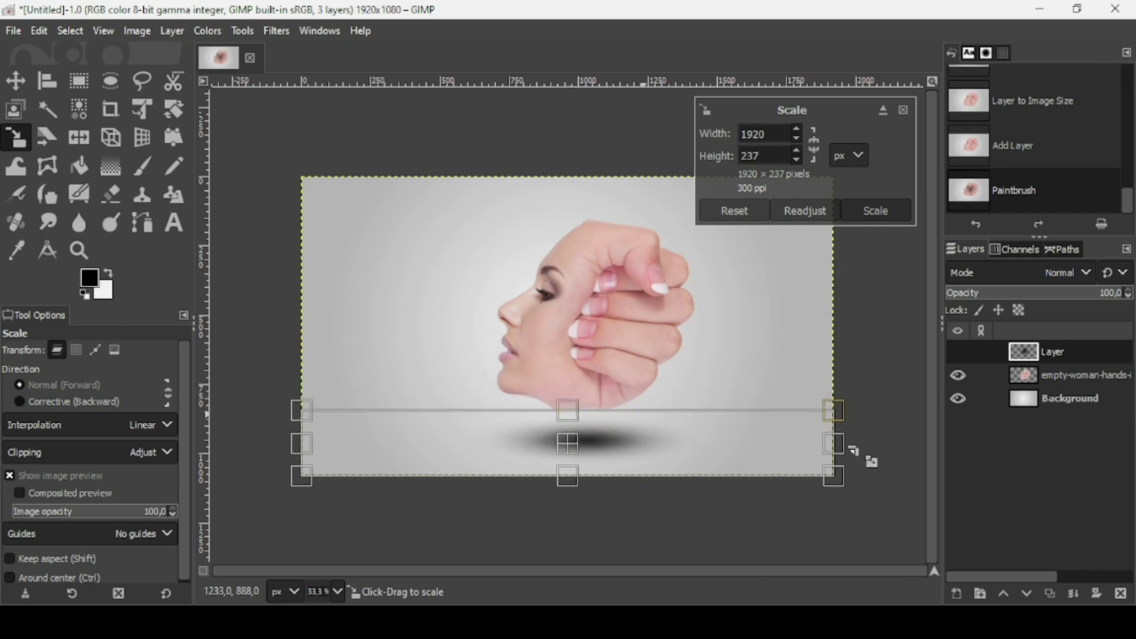
pyautogui.moveTo(845, 462); pyautogui.dragTo(890, 444)
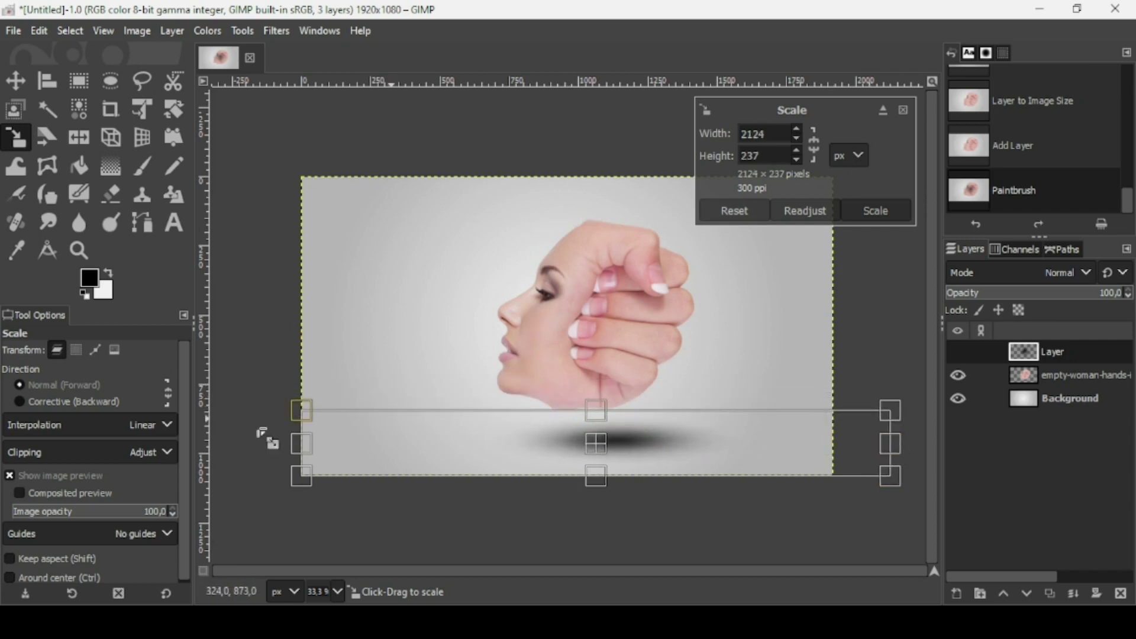
pyautogui.moveTo(261, 437); pyautogui.dragTo(237, 442)
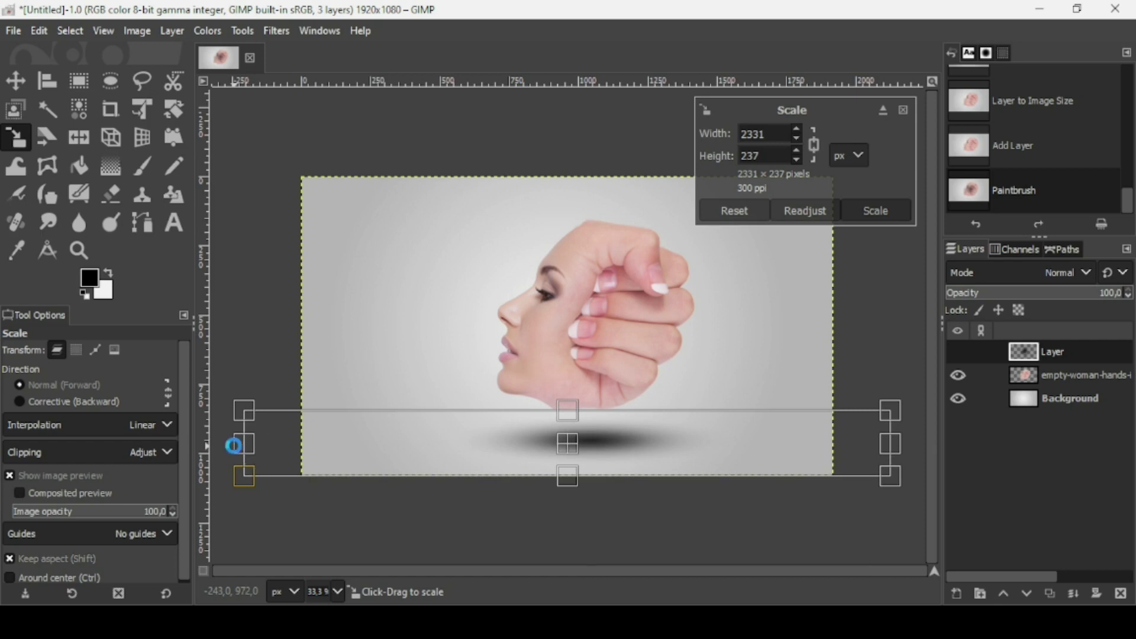
pyautogui.press('Return')
pyautogui.click(1063, 296)
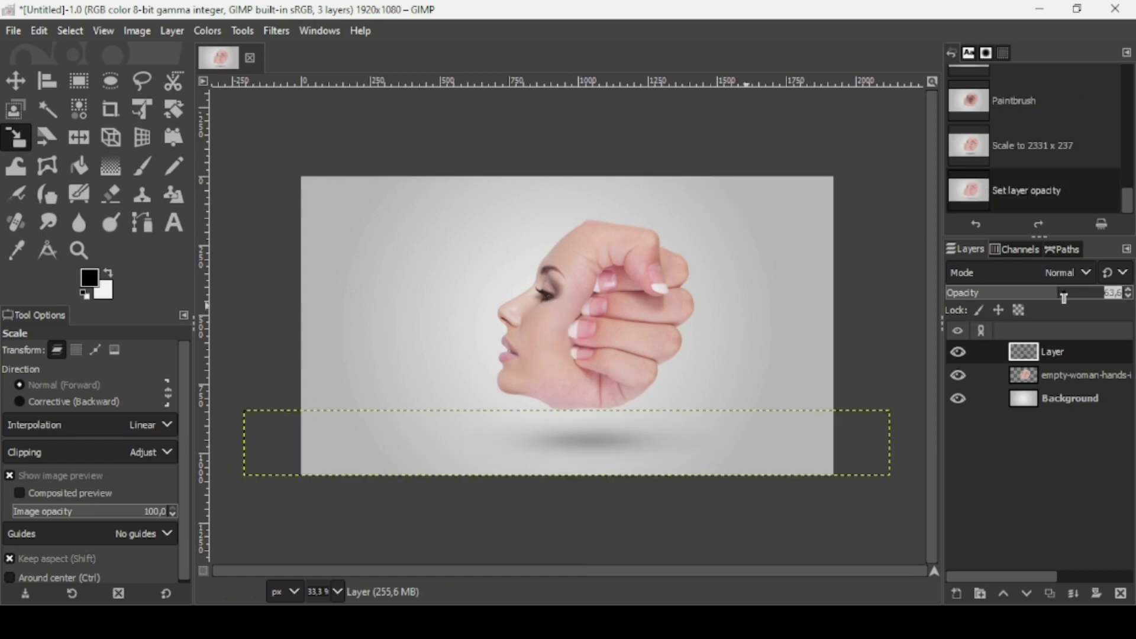
pyautogui.click(1043, 395)
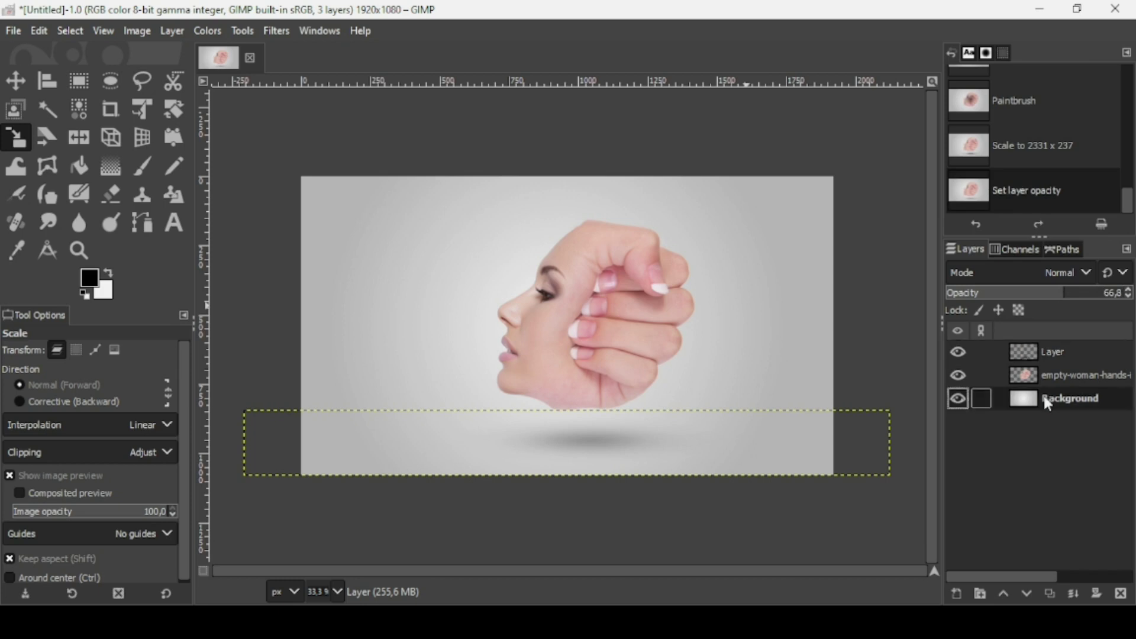
# Step: Create a new top layer from the visible composite, starting from the shadow layer
pyautogui.click(1037, 355)
pyautogui.rightClick(1035, 354)
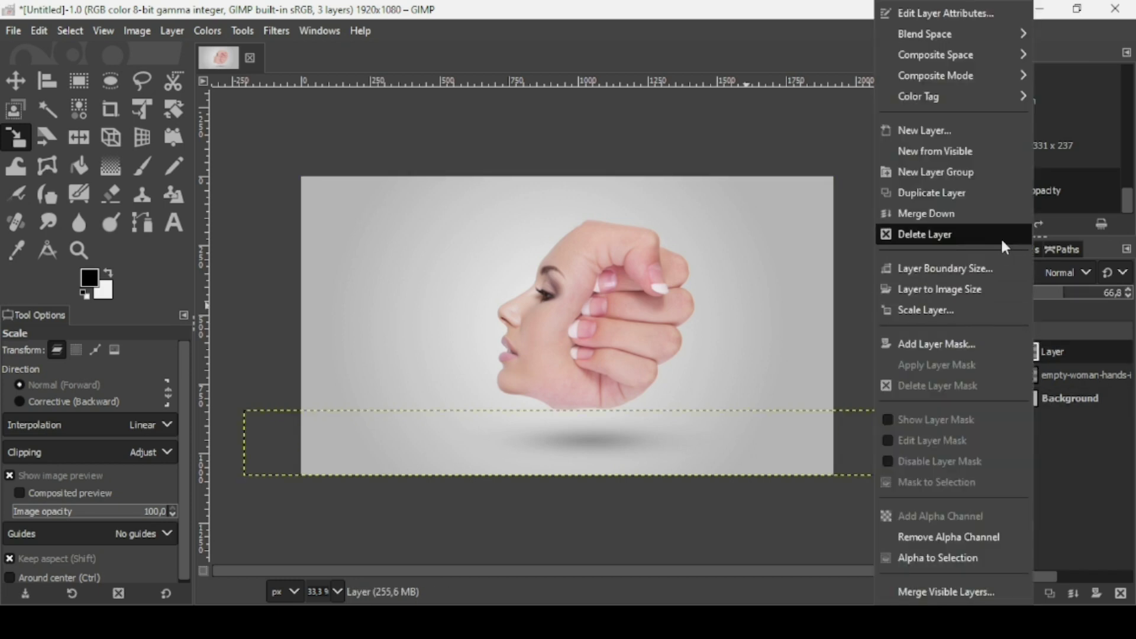
pyautogui.click(981, 152)
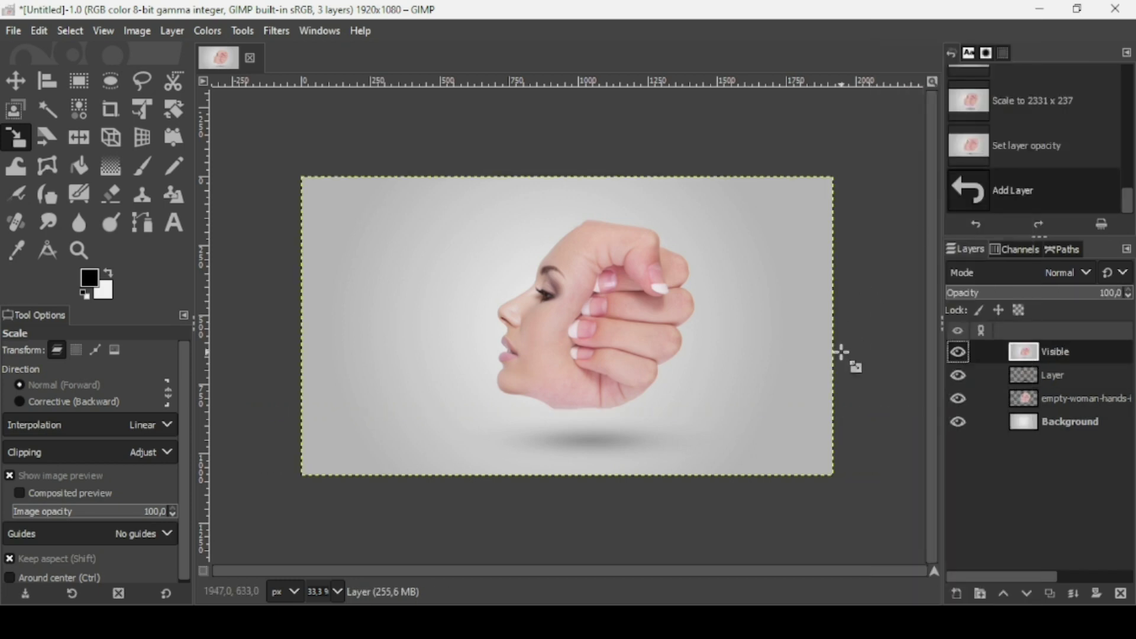
pyautogui.press('m')
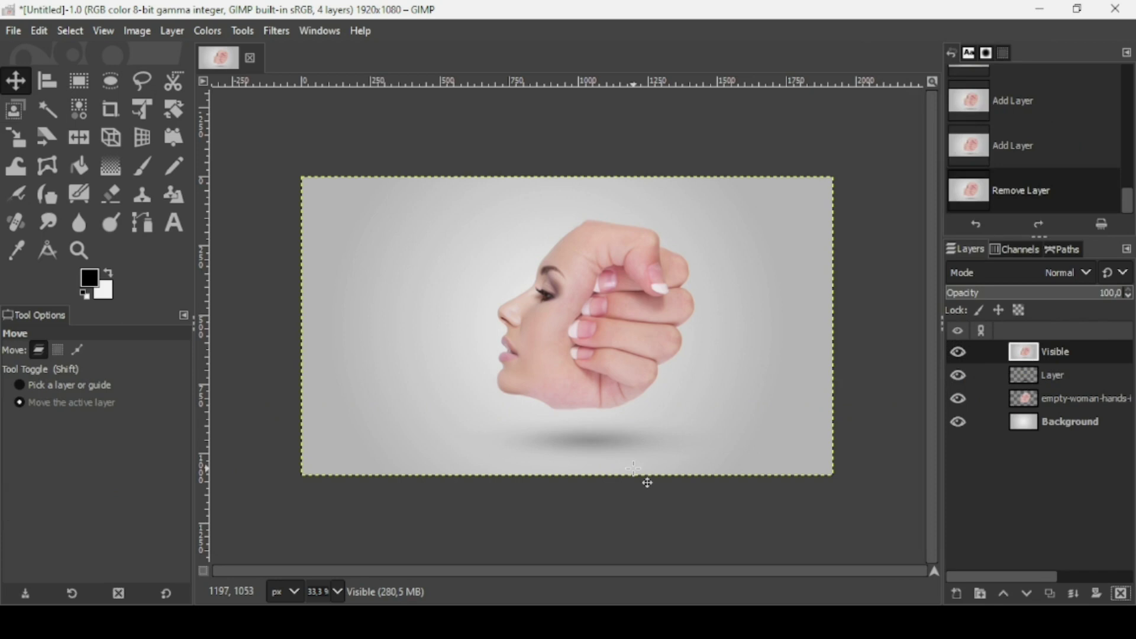
# Step: Warm the merged Visible layer with Color Temperature, raising intended temperature to about 7350 K
pyautogui.click(208, 31)
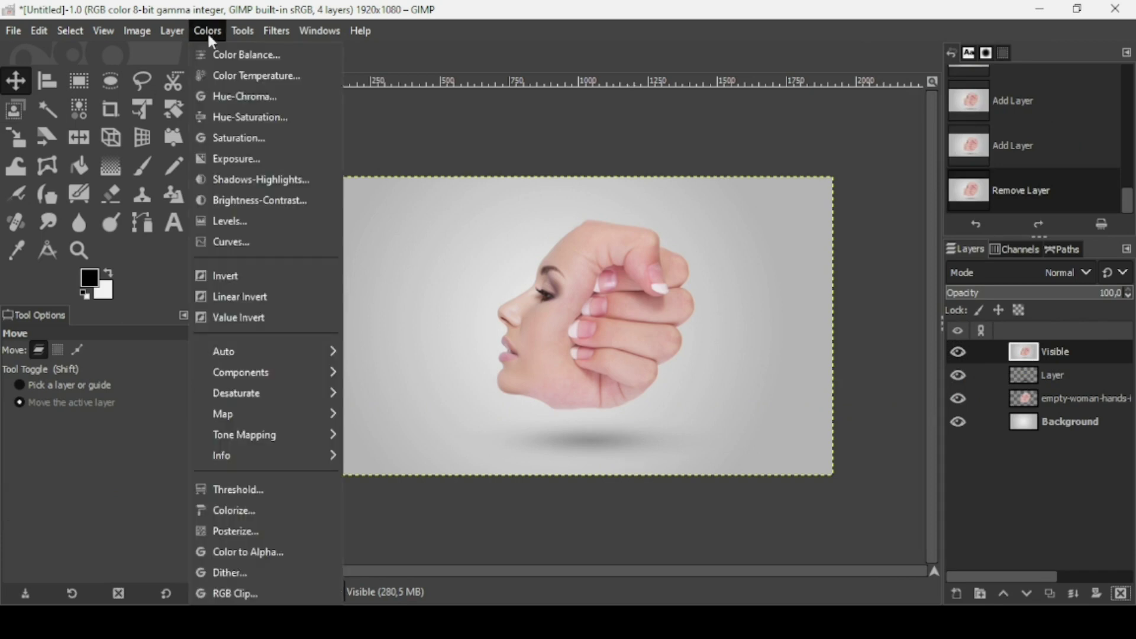
pyautogui.click(243, 76)
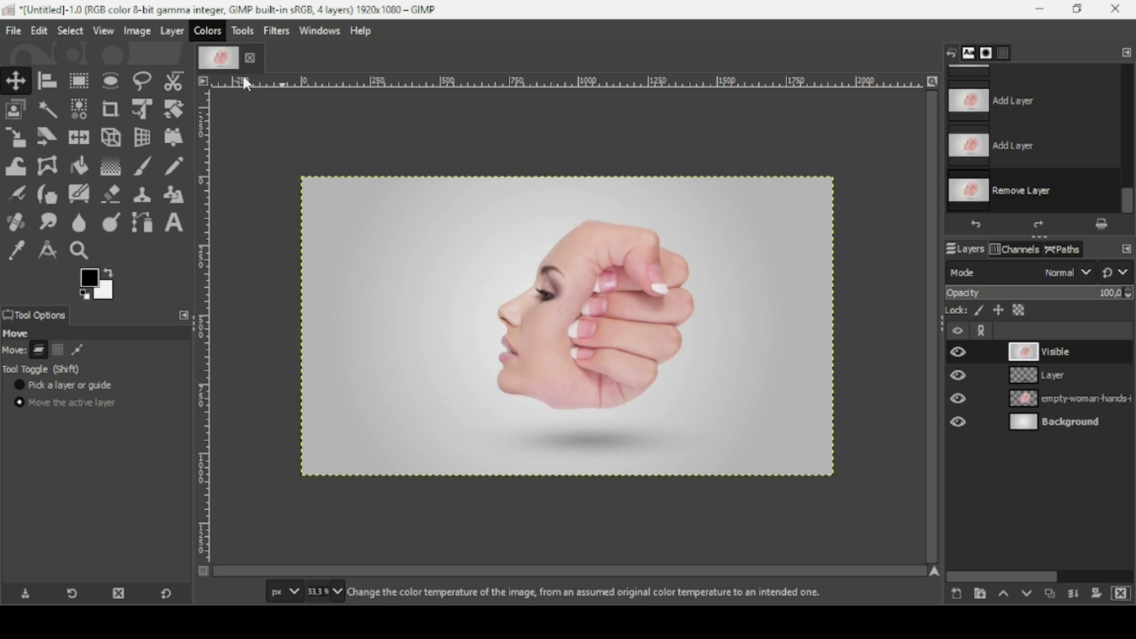
pyautogui.moveTo(145, 225); pyautogui.dragTo(163, 225)
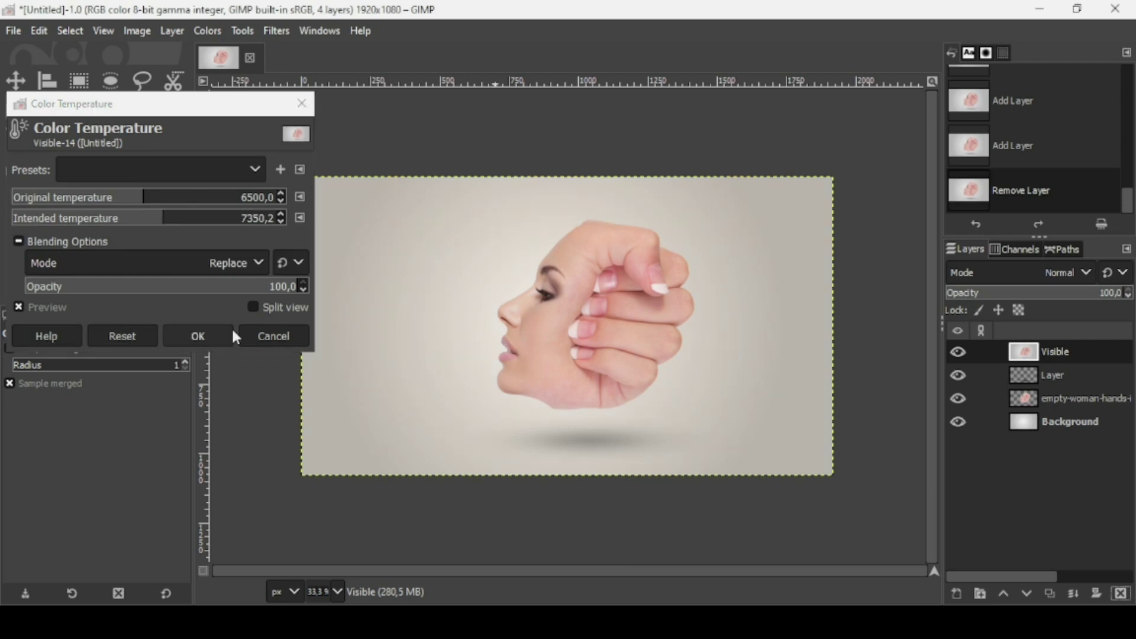
pyautogui.click(199, 336)
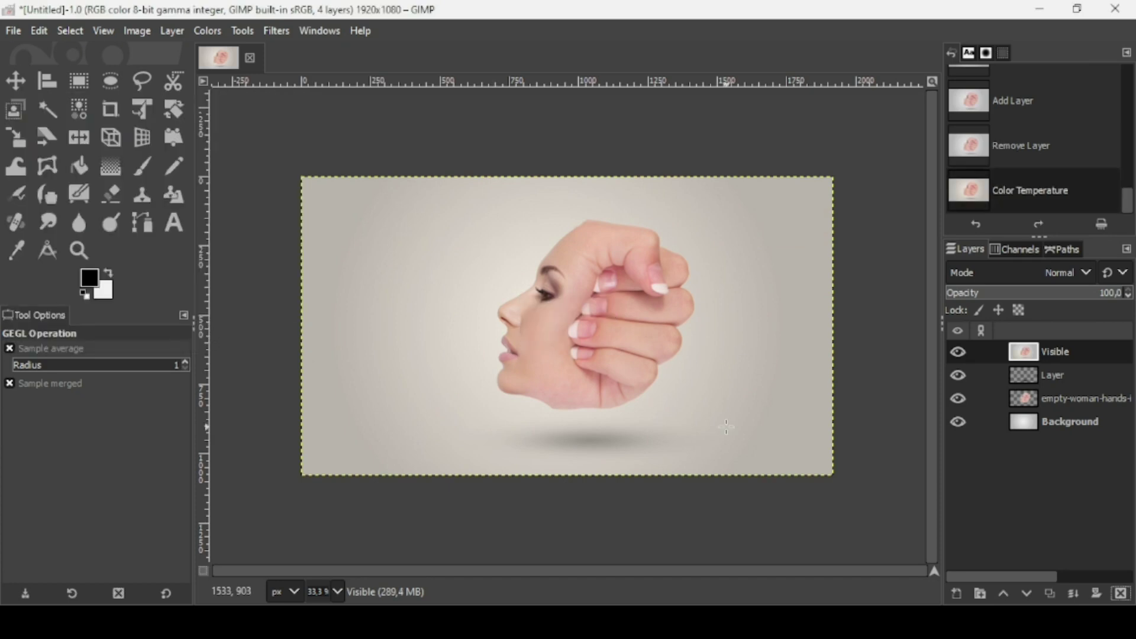